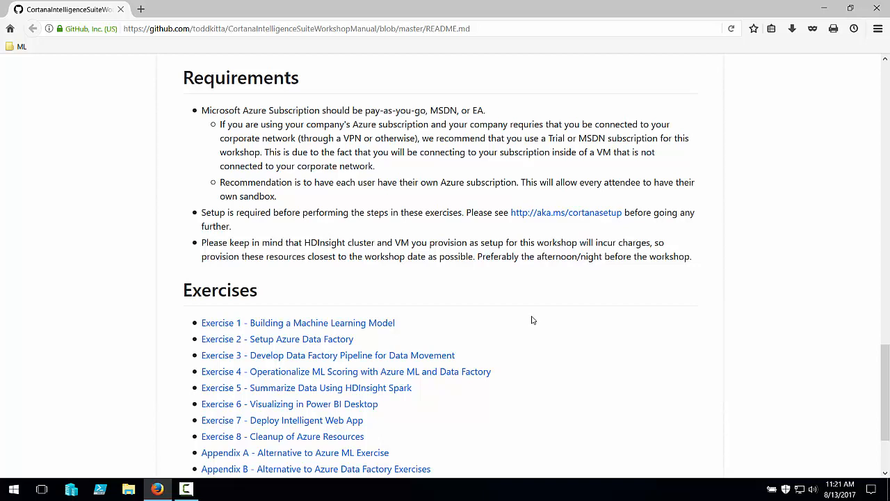
Open the cortanasetup prereq README, read through it, and launch Deploy to Azure.
{"action": "left_click", "coordinate": [574, 217]}
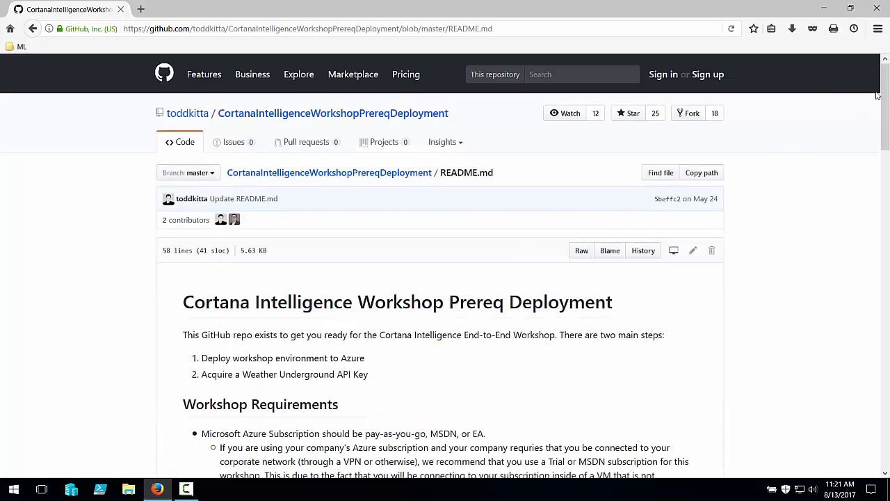
{"action": "left_click_drag", "start_coordinate": [886, 89], "coordinate": [888, 198]}
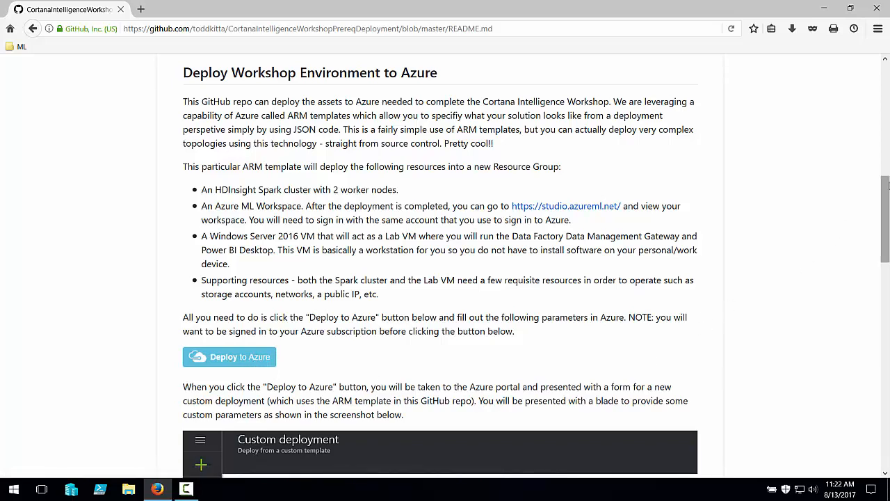
{"action": "left_click_drag", "start_coordinate": [887, 185], "coordinate": [887, 266]}
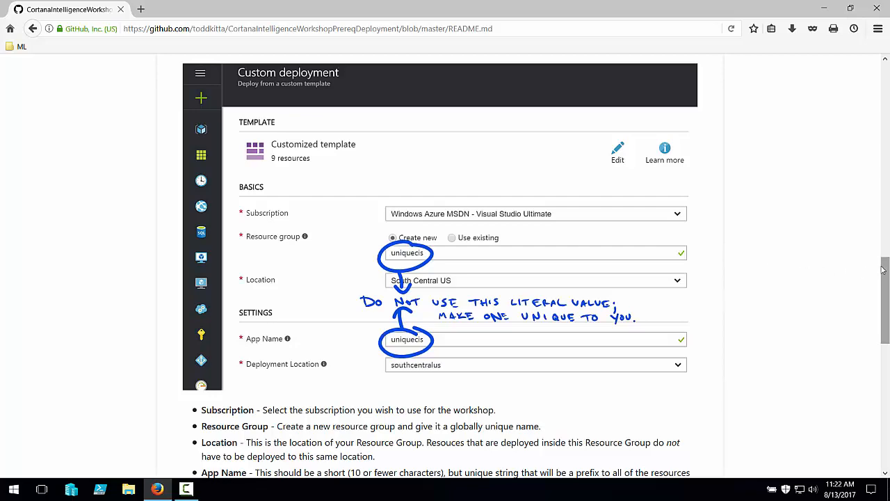
{"action": "left_click_drag", "start_coordinate": [884, 270], "coordinate": [886, 379]}
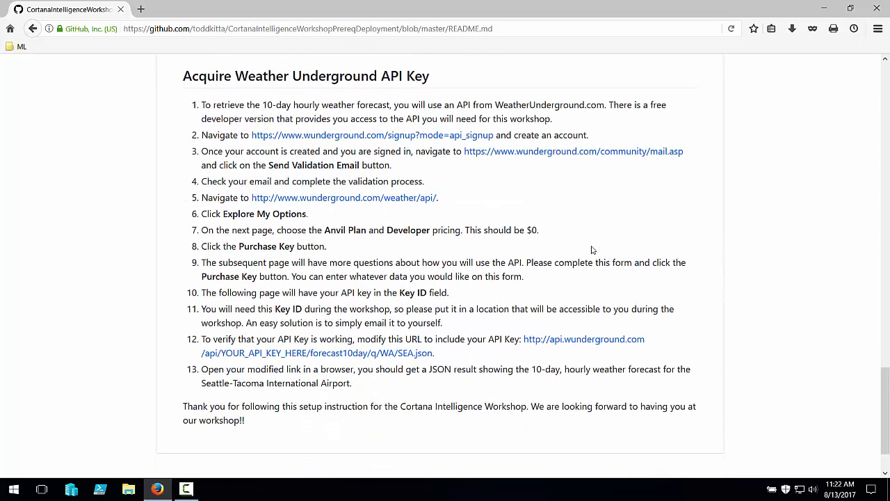
{"action": "left_click_drag", "start_coordinate": [431, 78], "coordinate": [163, 84]}
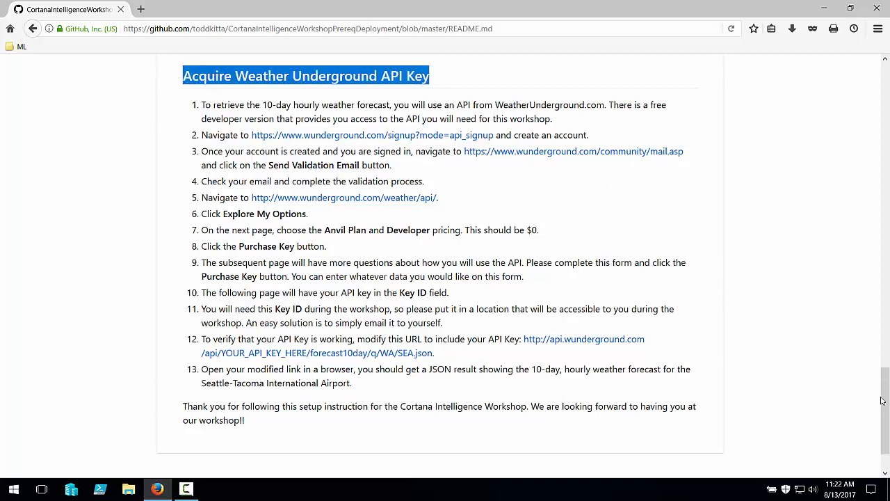
{"action": "left_click_drag", "start_coordinate": [882, 401], "coordinate": [884, 196]}
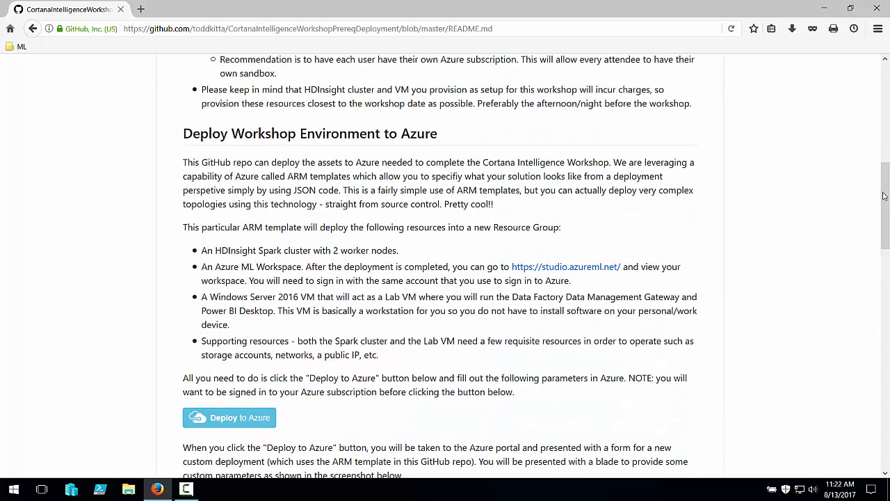
{"action": "left_click", "coordinate": [232, 418]}
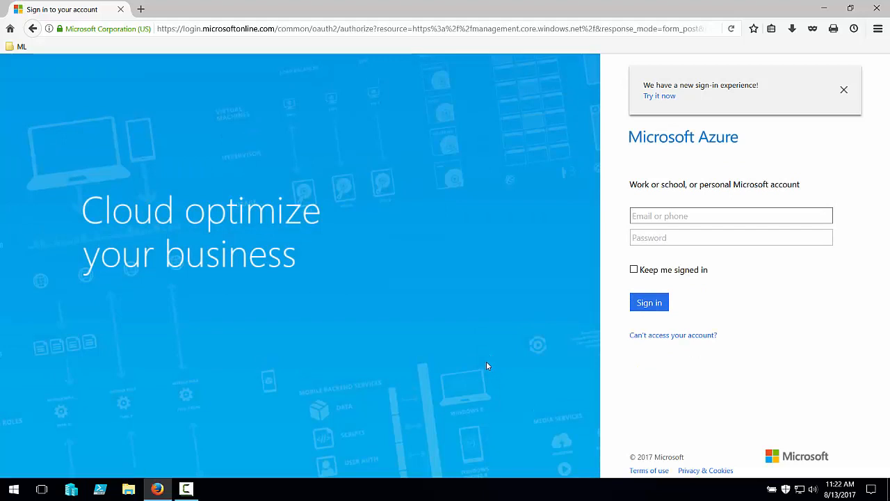
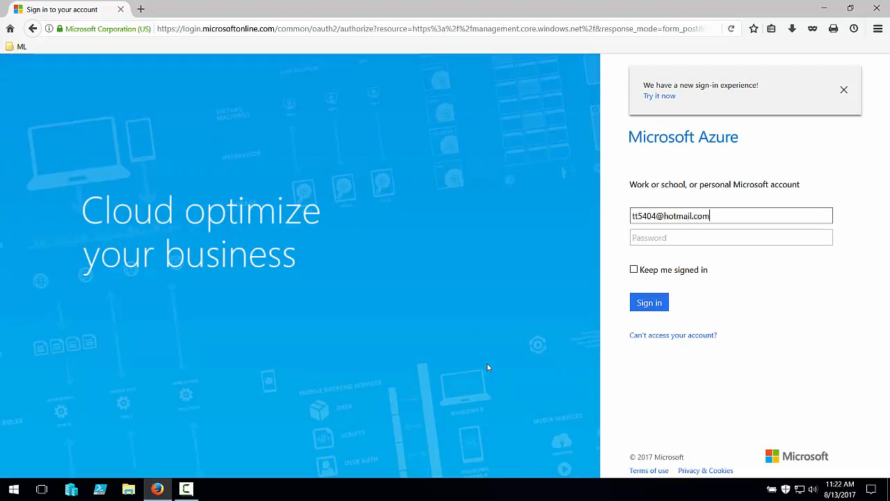
Sign in to Azure with the account e-mail address and password.
{"action": "left_click", "coordinate": [658, 238]}
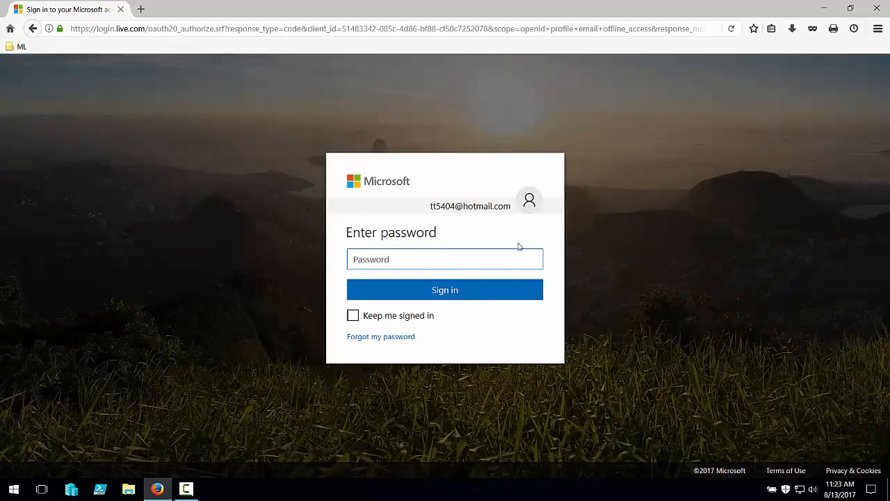
{"action": "type", "text": "•••••"}
{"action": "key", "text": "Return"}
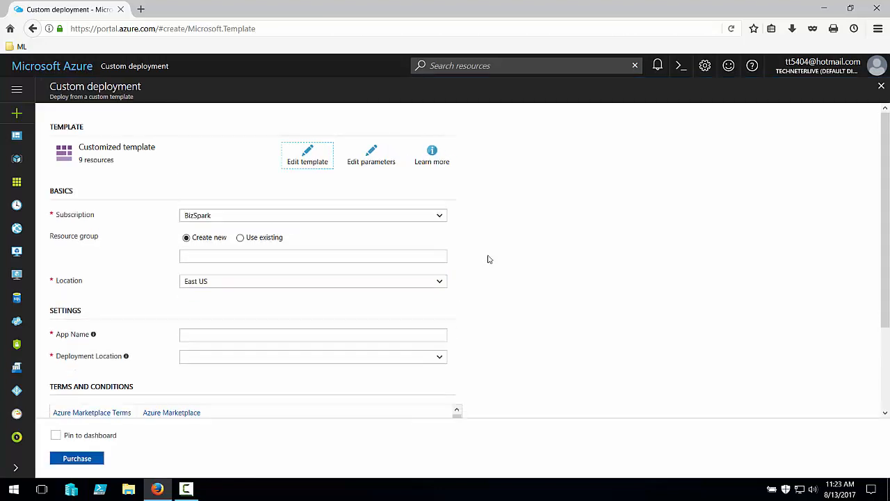
Use yc-cis as resource group and app name, with East US location and eastus deployment location.
{"action": "left_click", "coordinate": [400, 257]}
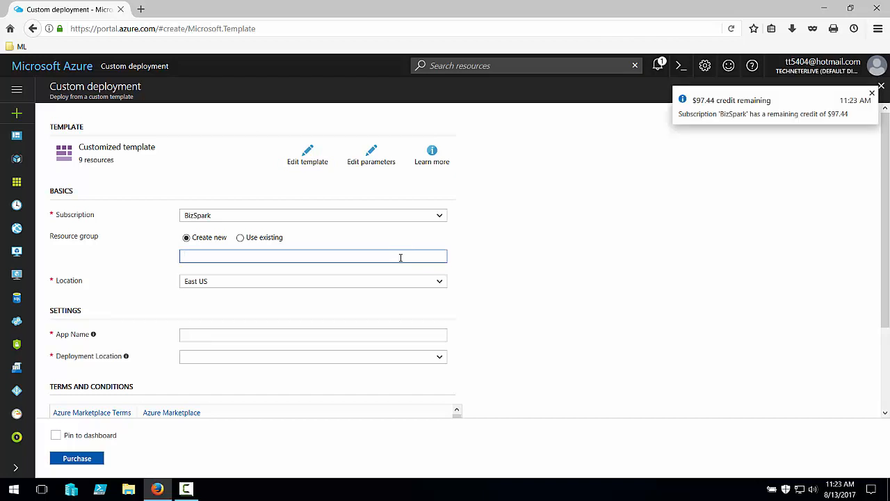
{"action": "type", "text": "yc-cis"}
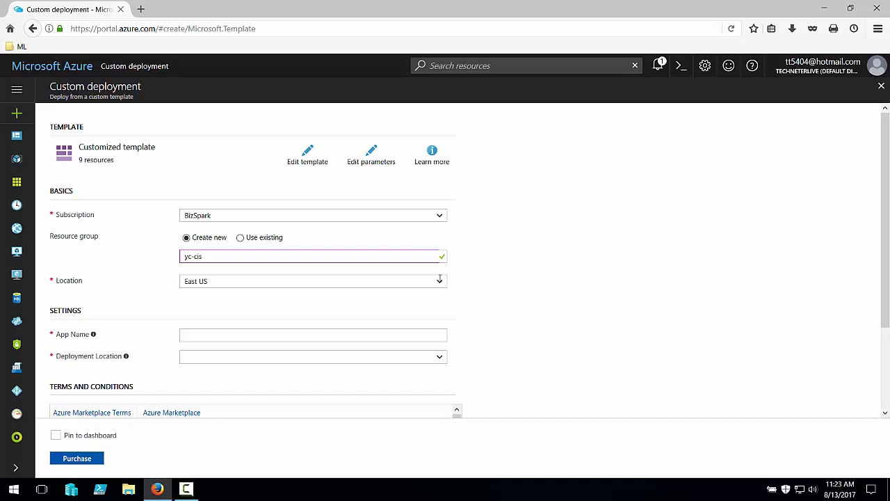
{"action": "left_click", "coordinate": [440, 279]}
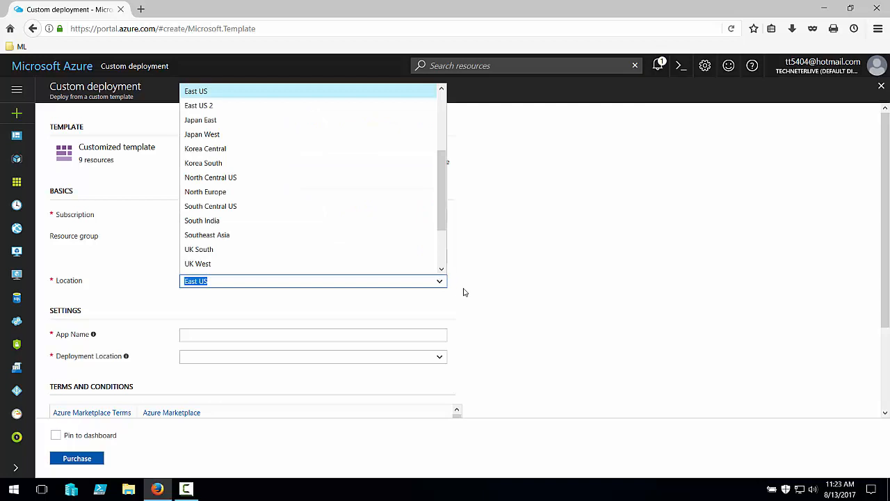
{"action": "left_click", "coordinate": [466, 293]}
{"action": "left_click", "coordinate": [279, 334]}
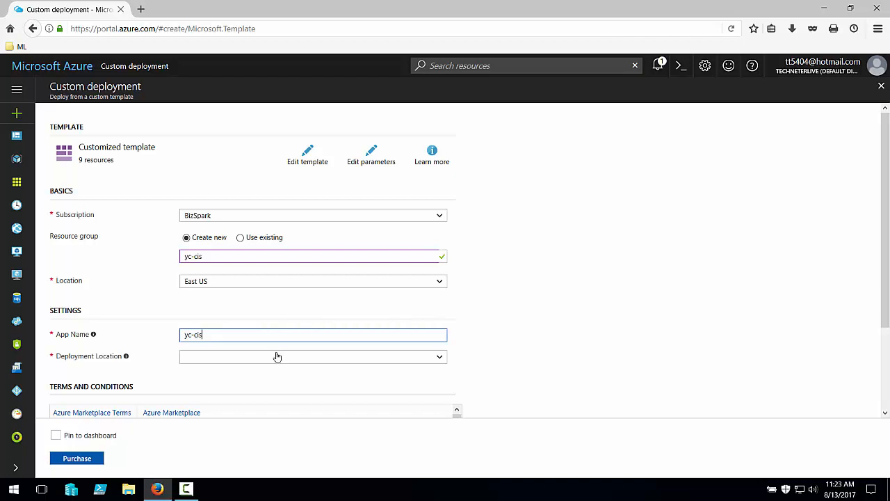
{"action": "left_click", "coordinate": [275, 358]}
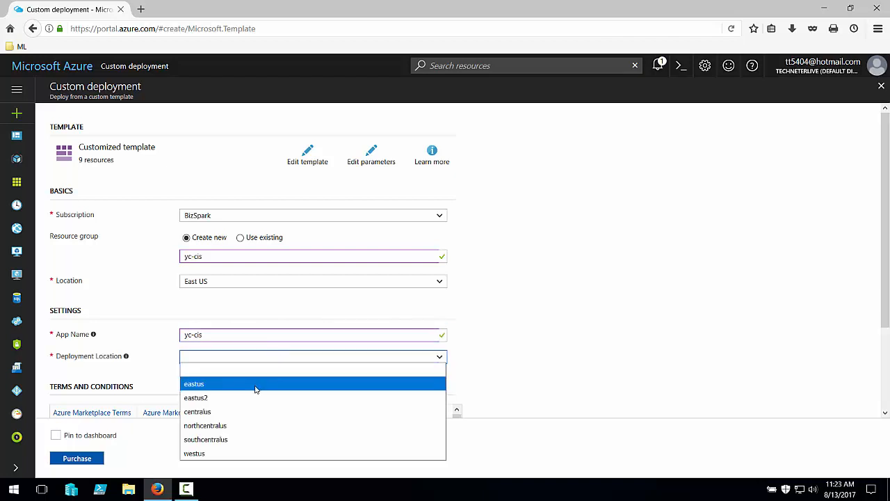
{"action": "left_click", "coordinate": [255, 384]}
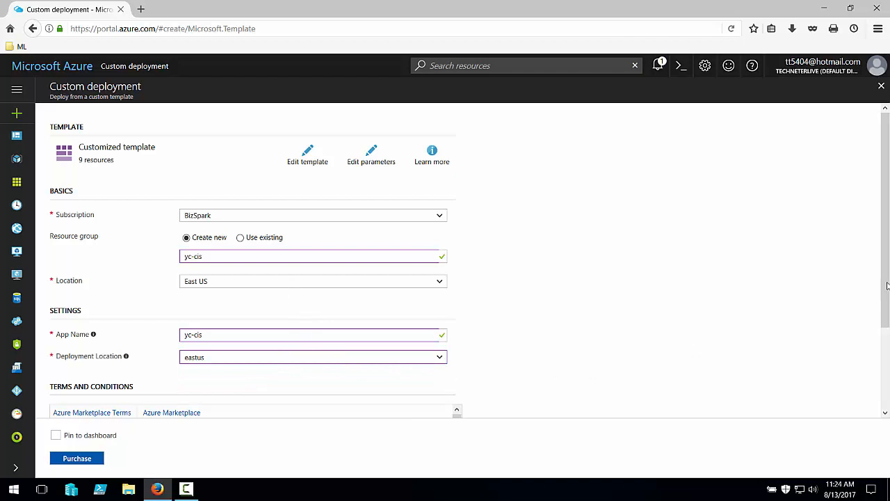
Accept the terms, pin to dashboard, and purchase the custom deployment.
{"action": "scroll", "coordinate": [417, 313], "scroll_direction": "down", "scroll_amount": 3}
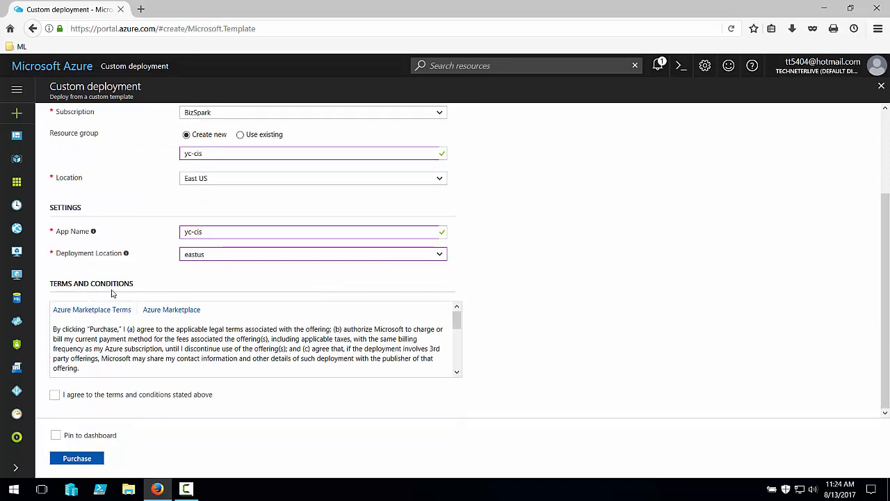
{"action": "left_click_drag", "start_coordinate": [457, 321], "coordinate": [457, 373]}
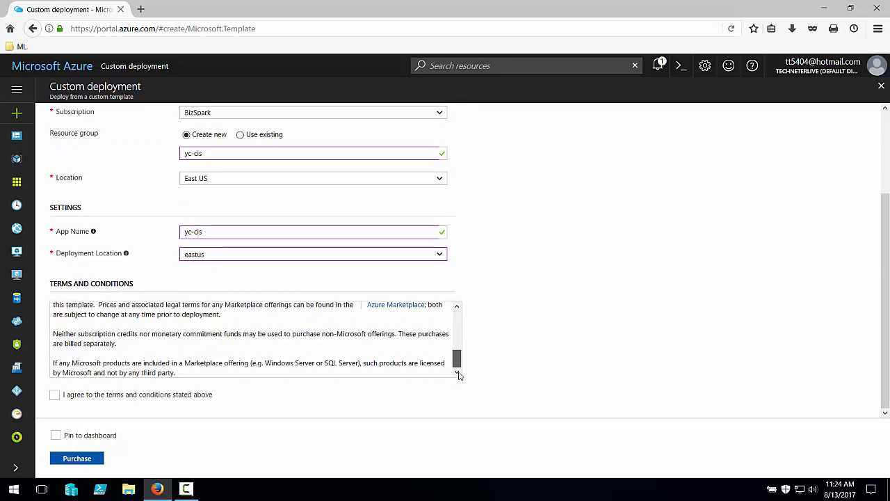
{"action": "left_click", "coordinate": [54, 395]}
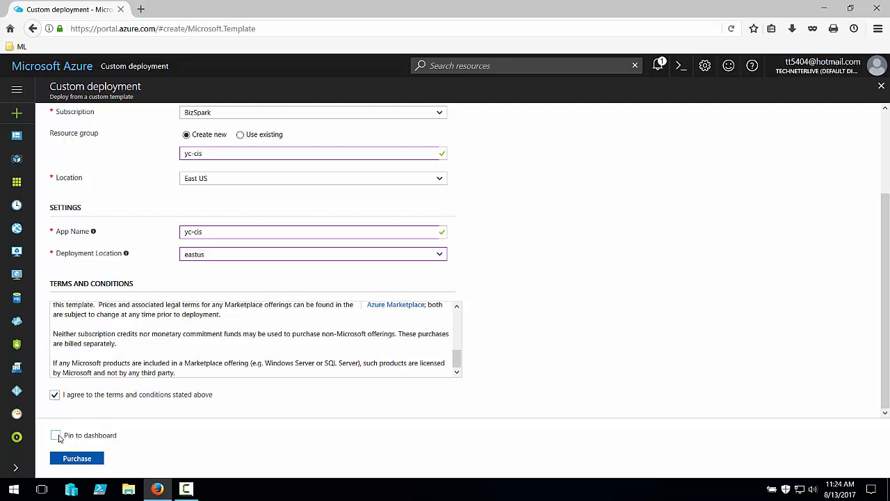
{"action": "left_click", "coordinate": [58, 436]}
{"action": "left_click", "coordinate": [80, 459]}
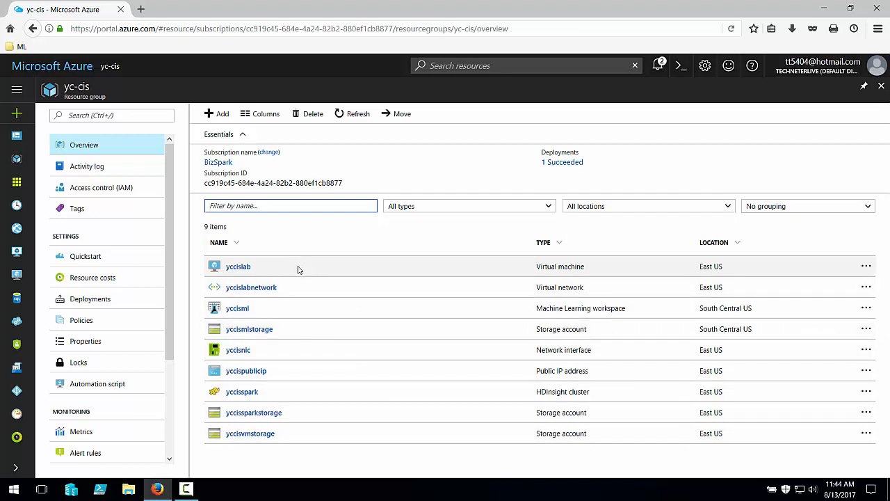
Open the yccislab virtual machine from the deployed yc-cis resource group.
{"action": "left_click", "coordinate": [246, 270]}
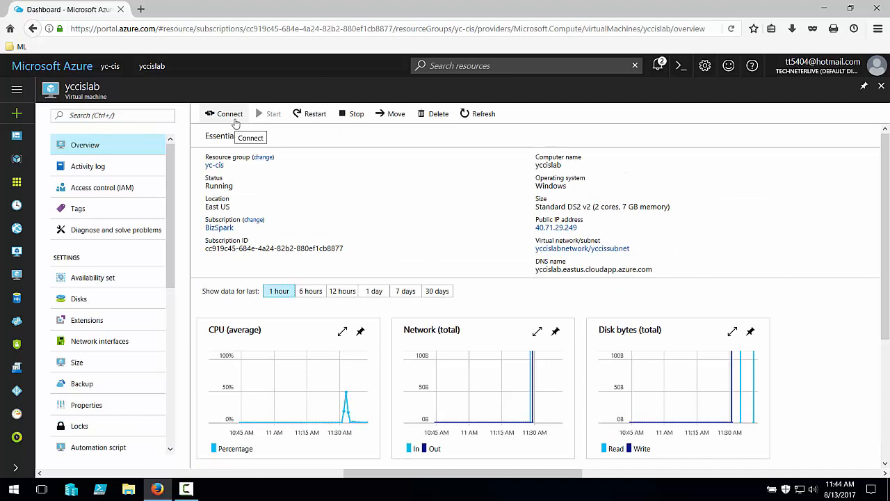
Download the VM's .rdp file and connect with Remote Desktop Connection.
{"action": "left_click", "coordinate": [236, 123]}
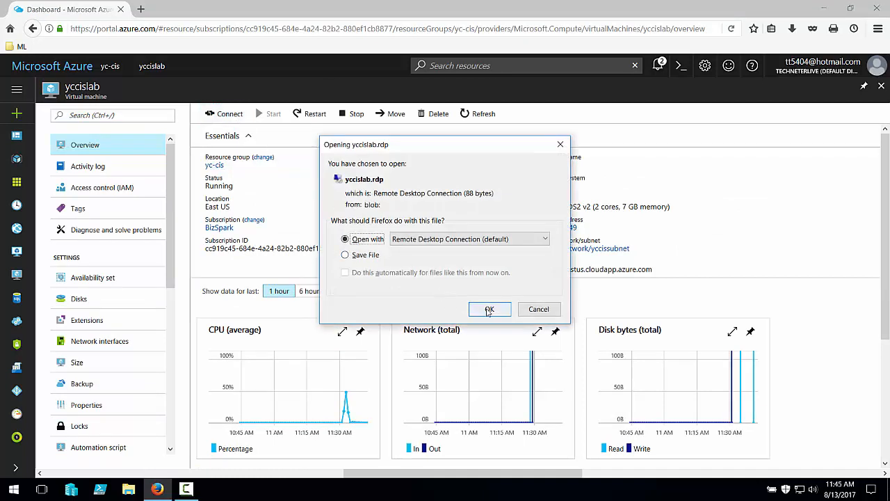
{"action": "left_click", "coordinate": [489, 309]}
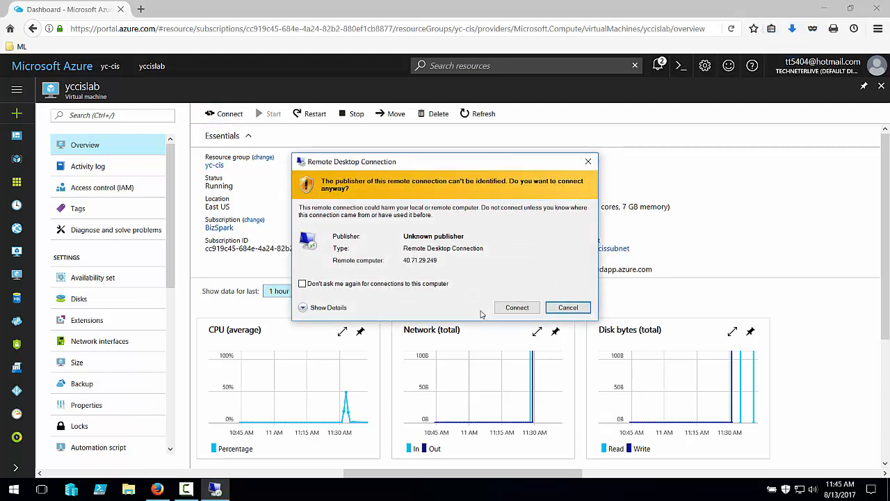
{"action": "left_click", "coordinate": [326, 308]}
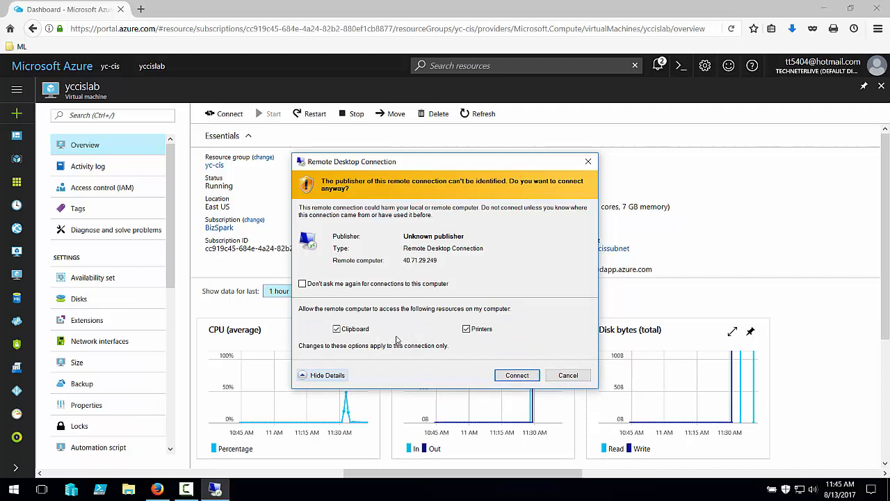
{"action": "left_click", "coordinate": [518, 375]}
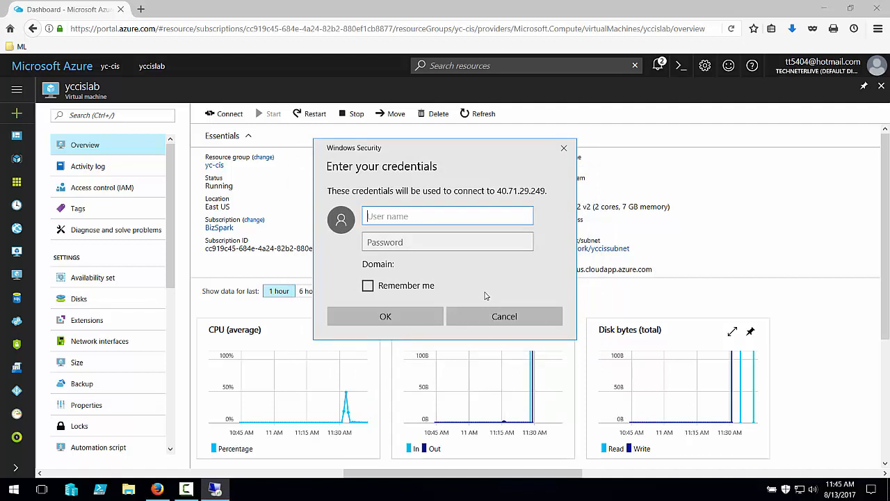
Log in to the VM as user cortana with its password.
{"action": "type", "text": "cortana"}
{"action": "key", "text": "Tab"}
{"action": "type", "text": "************"}
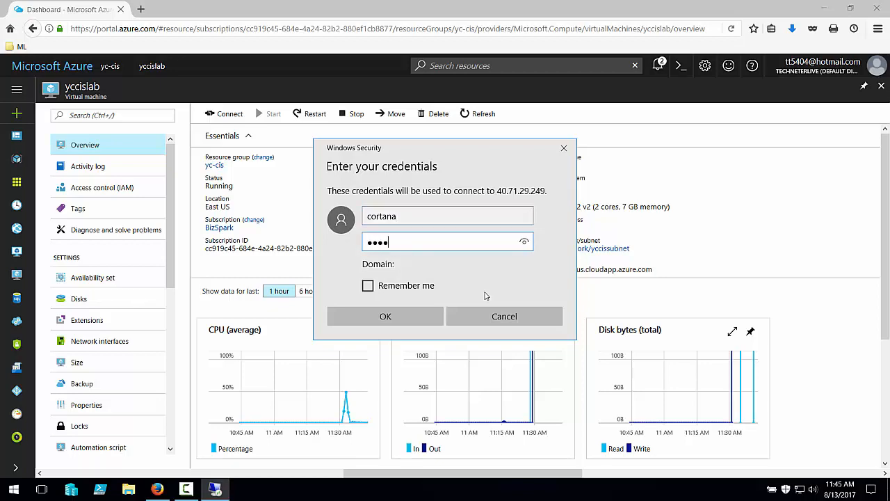
{"action": "left_click", "coordinate": [401, 318]}
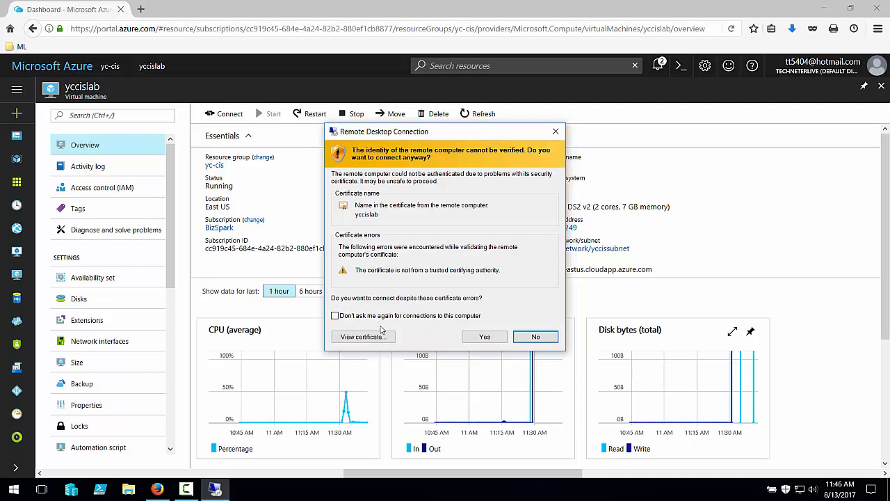
Review the self-issued yccislab certificate, then accept it to open the remote session.
{"action": "left_click", "coordinate": [369, 336]}
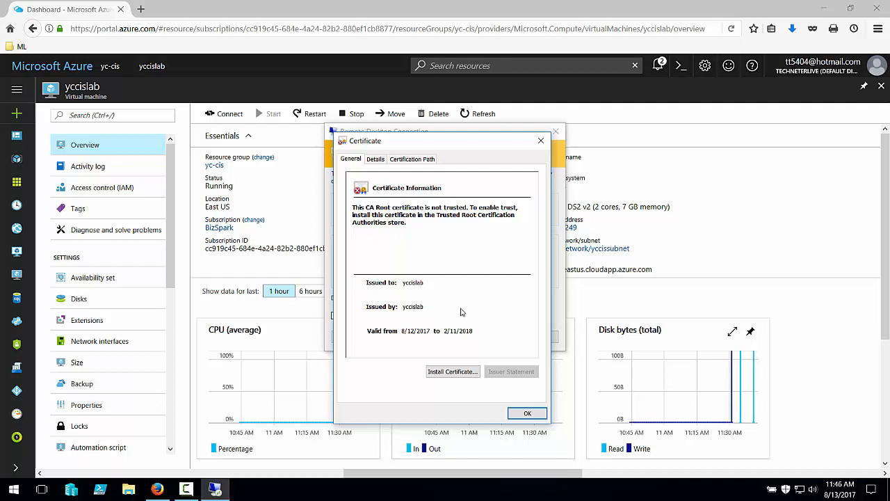
{"action": "left_click", "coordinate": [527, 414]}
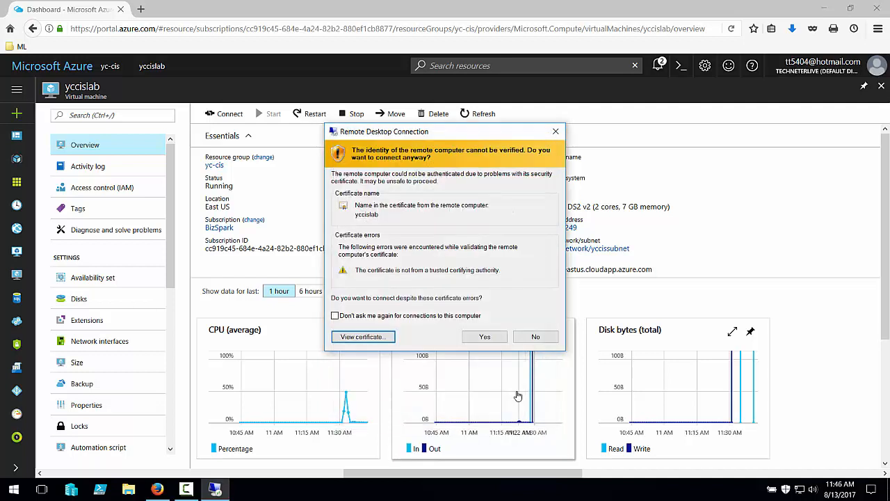
{"action": "left_click", "coordinate": [485, 337]}
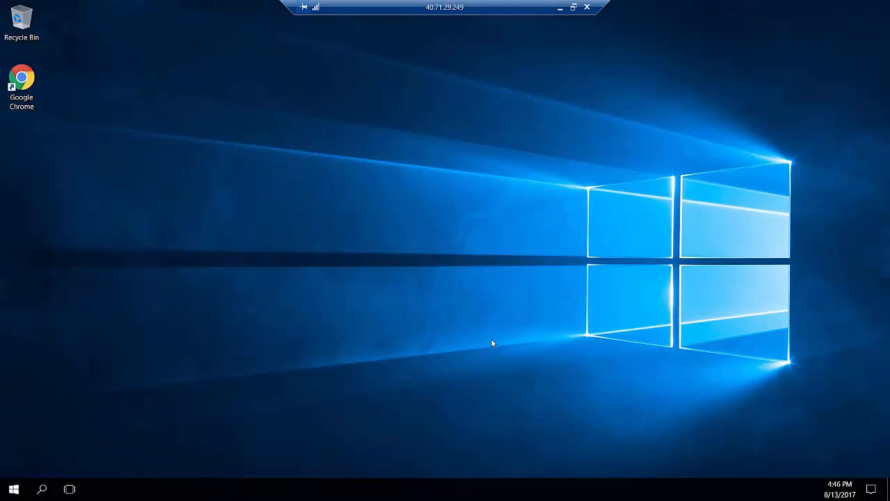
{"action": "left_click", "coordinate": [14, 488]}
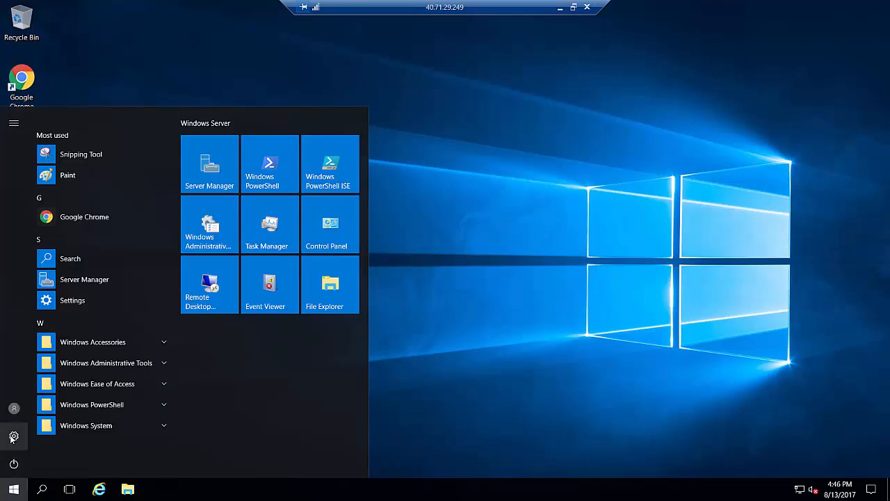
{"action": "left_click", "coordinate": [12, 437]}
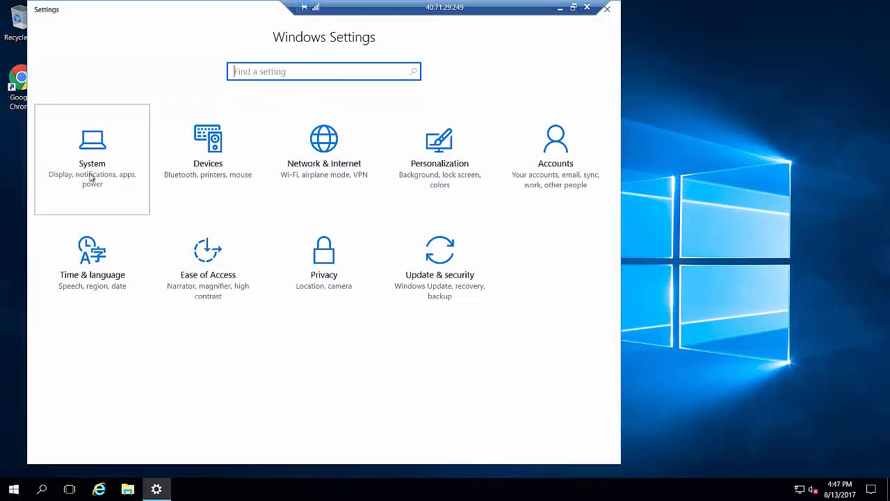
{"action": "left_click", "coordinate": [91, 178]}
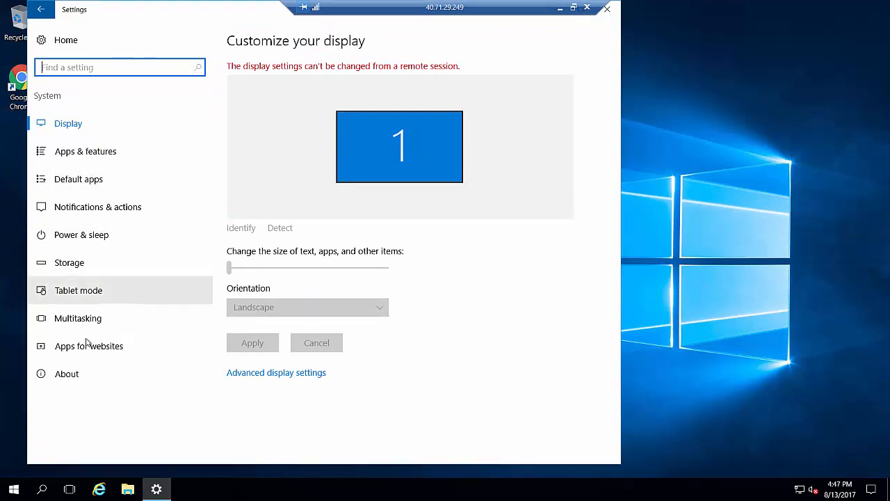
{"action": "left_click", "coordinate": [82, 369]}
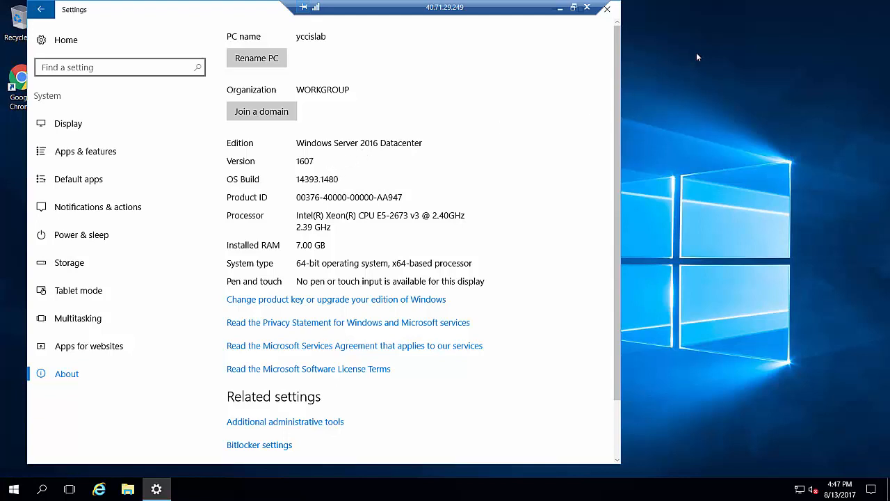
{"action": "left_click", "coordinate": [607, 9]}
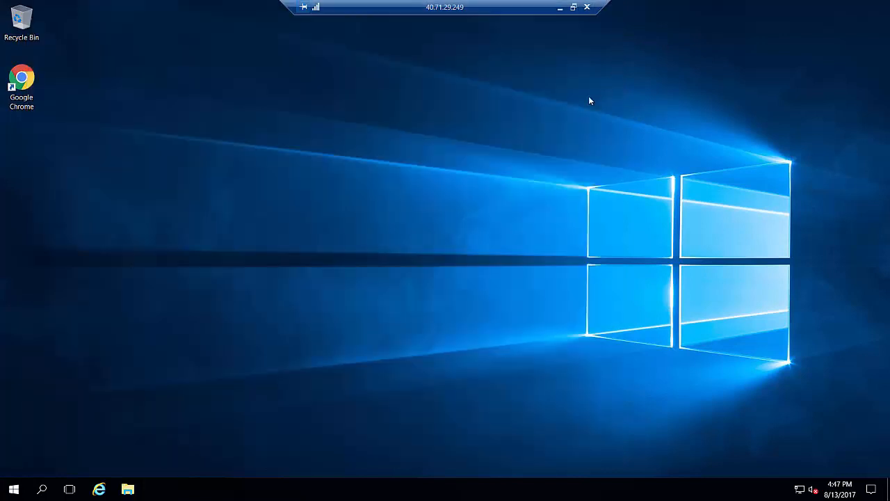
Launch Chrome on the VM and go to aka.ms/cortanamanual.
{"action": "double_click", "coordinate": [14, 97]}
{"action": "type", "text": "ak"}
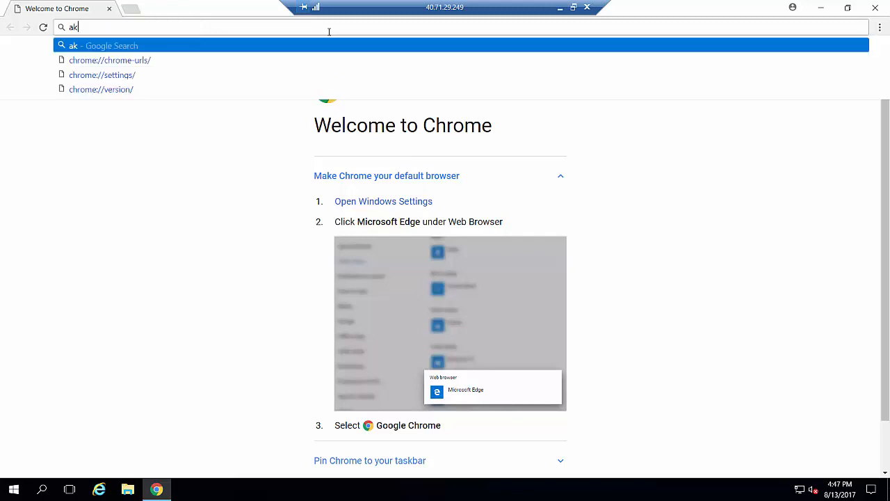
{"action": "type", "text": "a.ms/cortanamanual"}
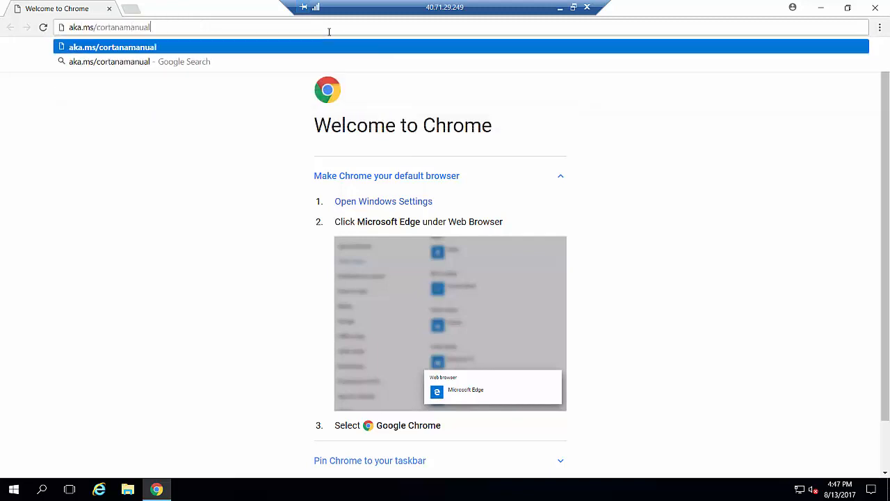
{"action": "key", "text": "Return"}
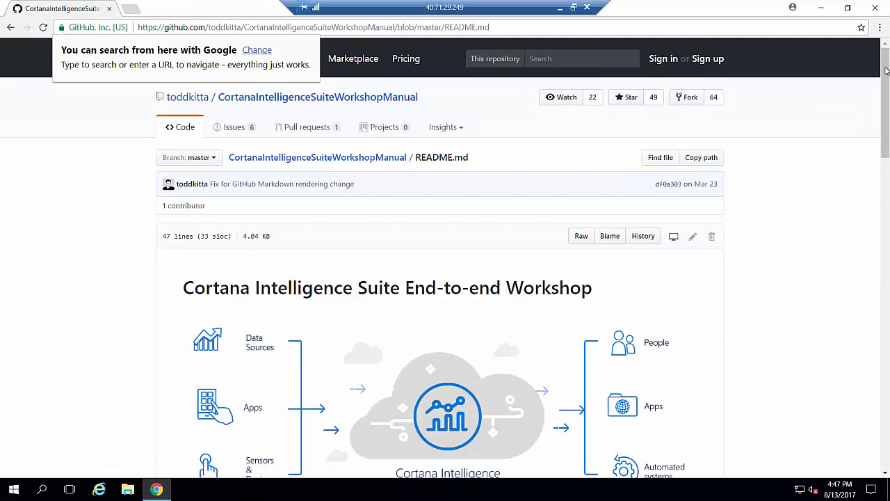
Open the Exercise 1 page and jump to Task 2: Navigate to Machine Learning Studio.
{"action": "left_click_drag", "start_coordinate": [882, 94], "coordinate": [882, 381]}
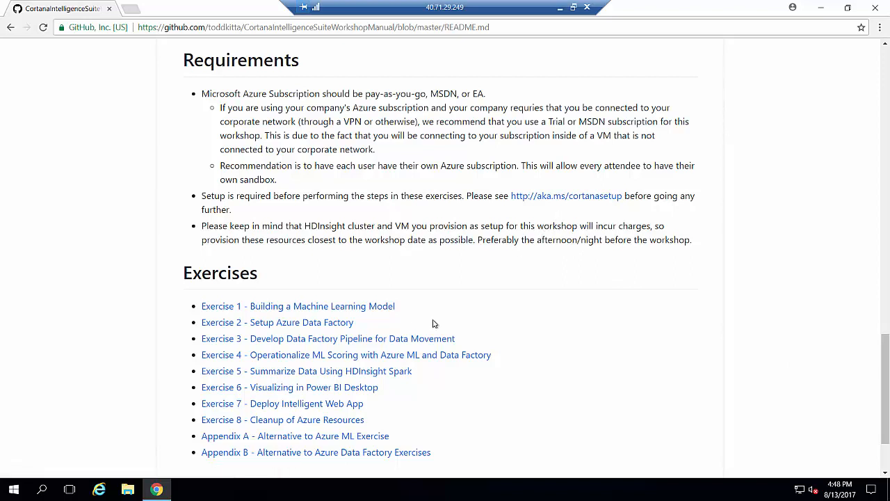
{"action": "left_click", "coordinate": [390, 308]}
{"action": "scroll", "coordinate": [422, 304], "scroll_direction": "down", "scroll_amount": 4}
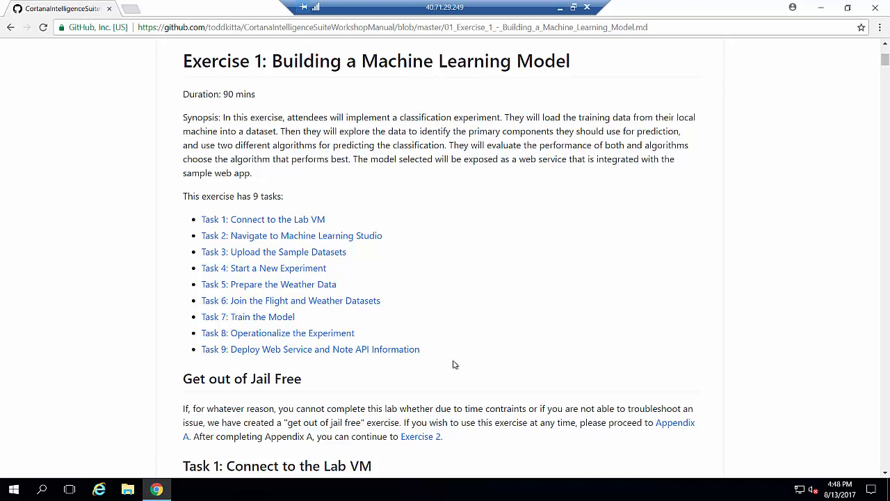
{"action": "left_click", "coordinate": [343, 237]}
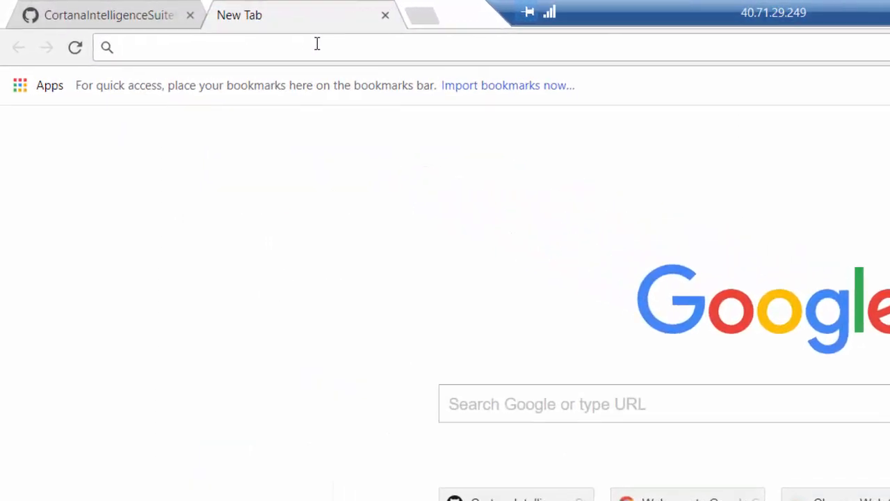
Load studio.azureml.net and begin signing in.
{"action": "type", "text": "stud"}
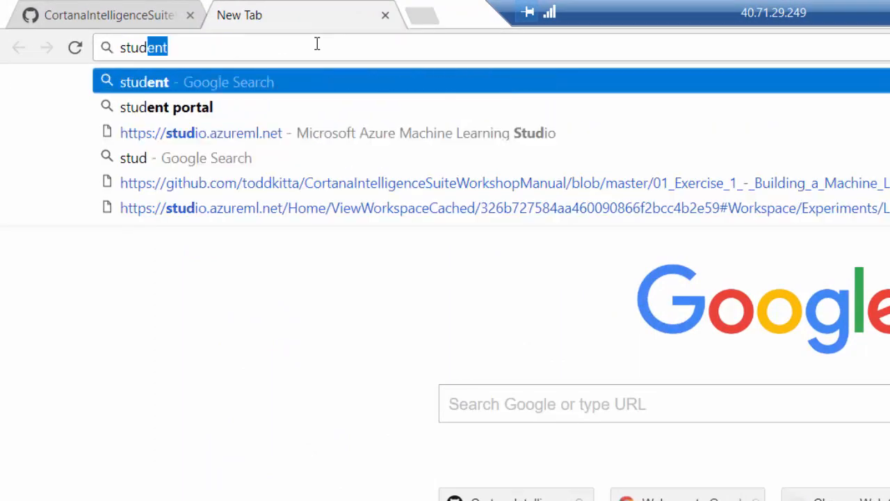
{"action": "type", "text": "io.azureml.net"}
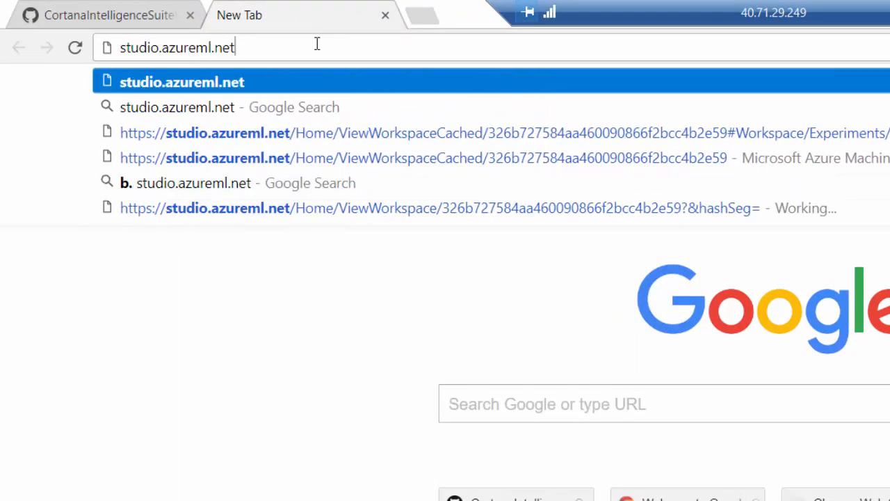
{"action": "key", "text": "Return"}
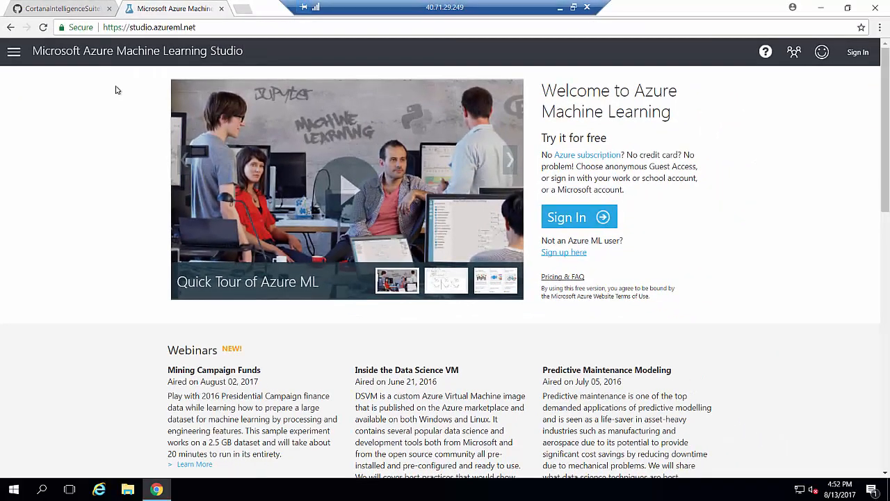
{"action": "left_click", "coordinate": [860, 54]}
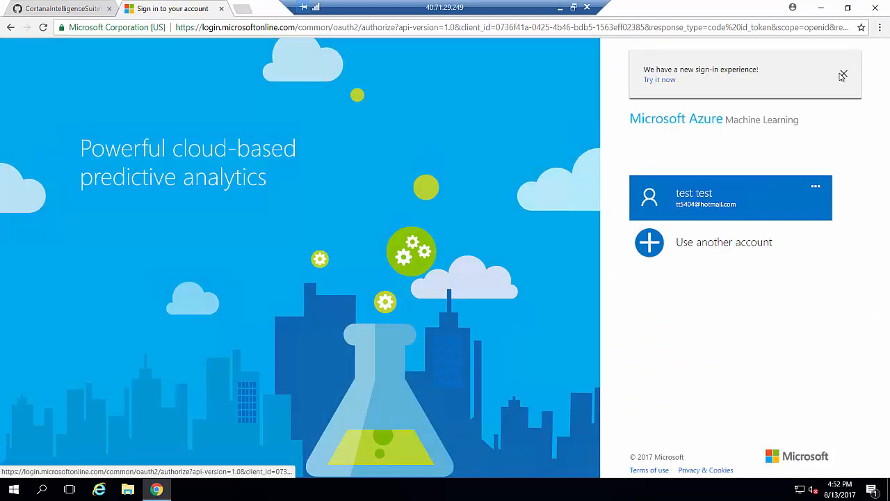
Sign in with the saved account and its password, then select the yccisml workspace.
{"action": "left_click", "coordinate": [731, 201]}
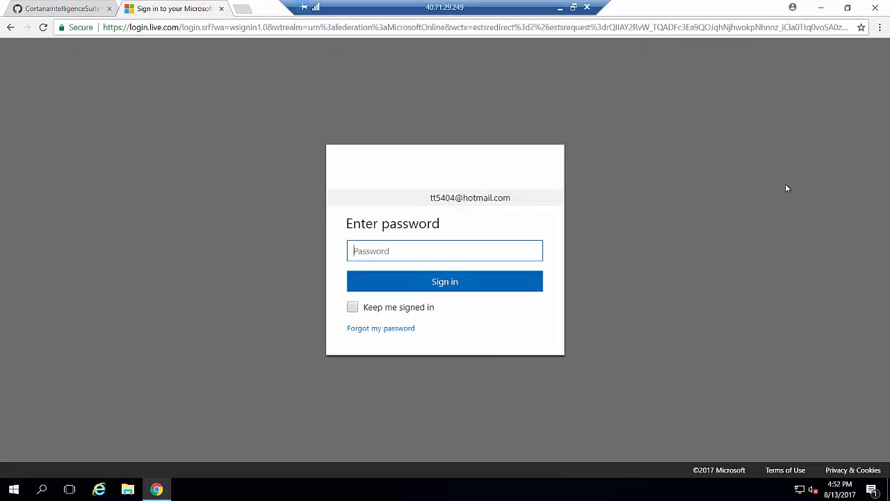
{"action": "type", "text": "*********"}
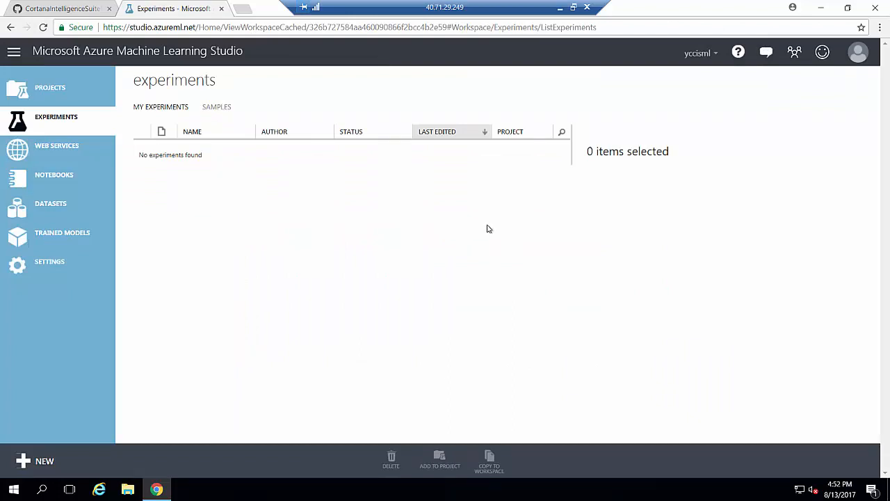
{"action": "left_click", "coordinate": [718, 53]}
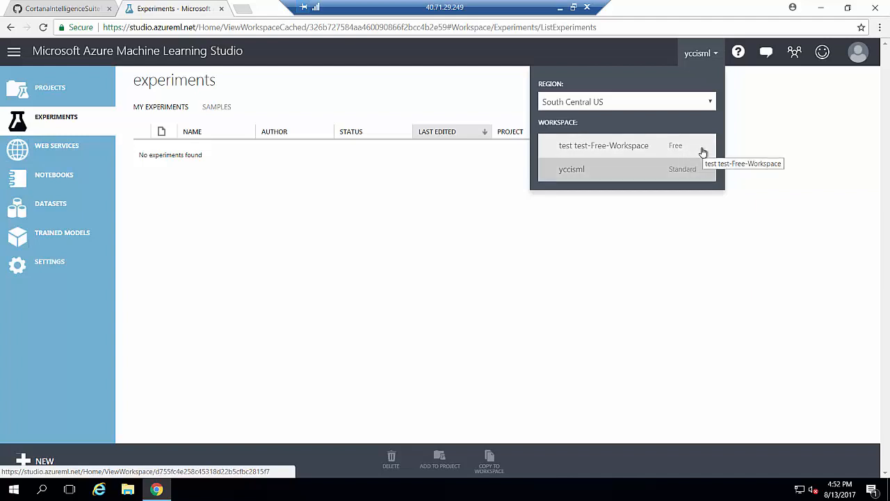
{"action": "left_click", "coordinate": [593, 174]}
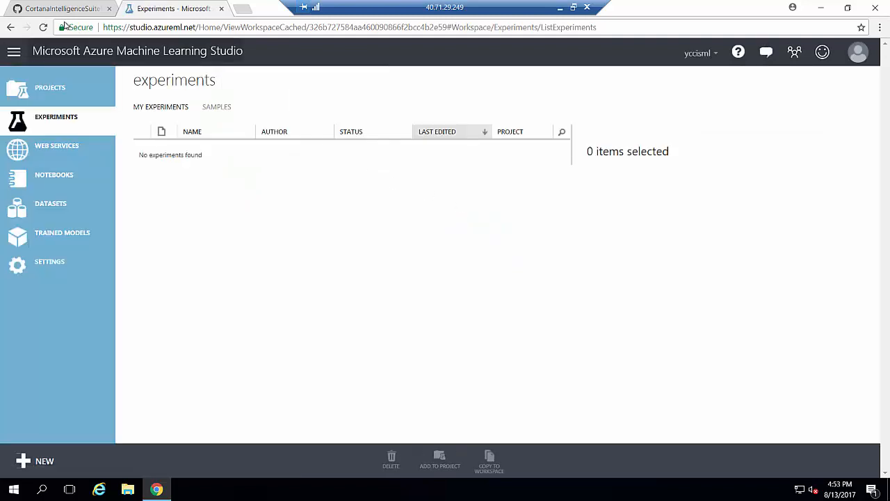
Download AdventureWorksTravelDatasets.zip from Task 3's aka.ms/awtdata link and open it.
{"action": "left_click", "coordinate": [62, 9]}
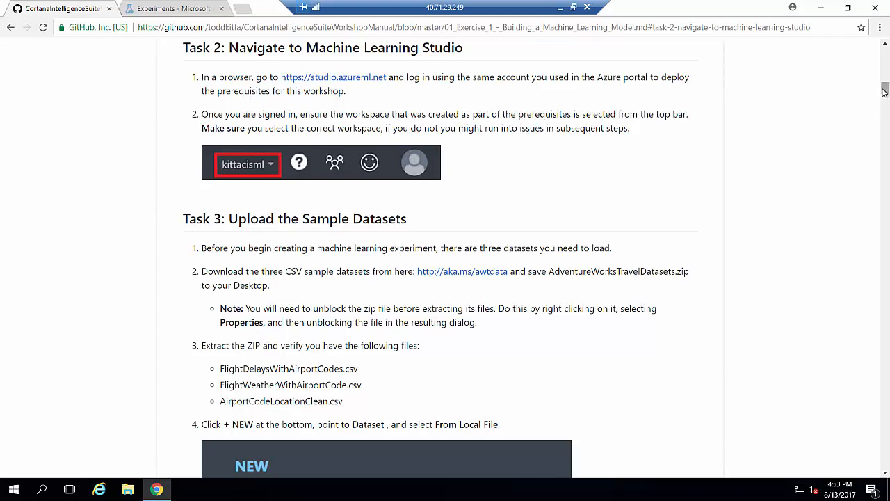
{"action": "scroll", "coordinate": [884, 90], "scroll_direction": "down", "scroll_amount": 2}
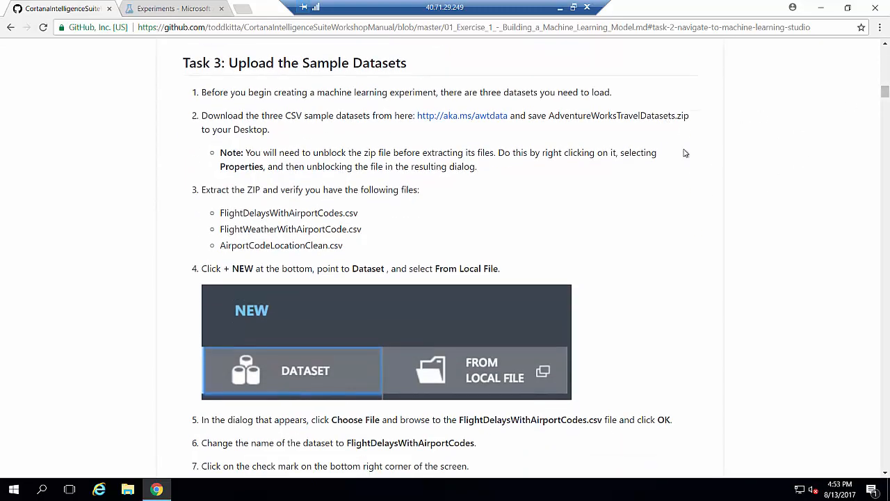
{"action": "left_click", "coordinate": [461, 120]}
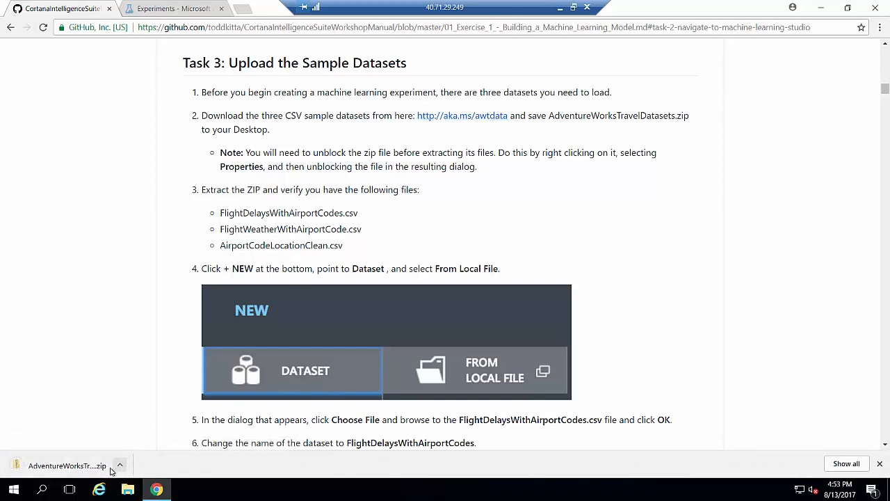
{"action": "left_click", "coordinate": [101, 471]}
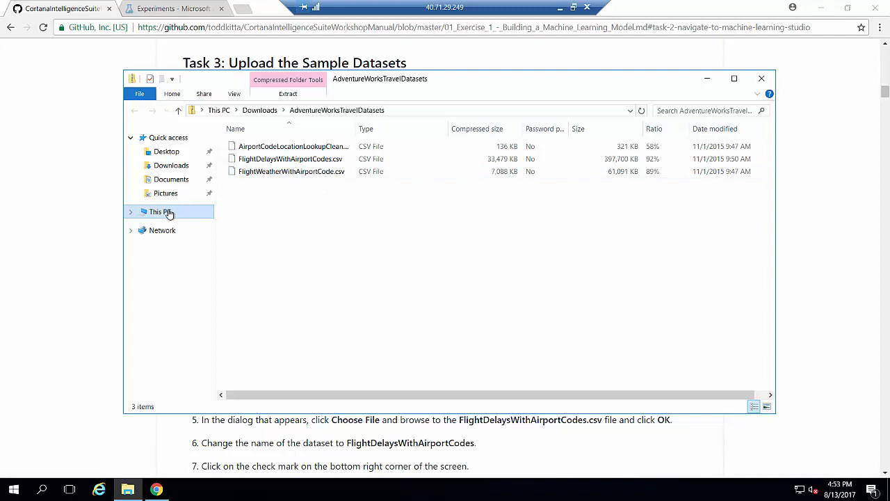
Extract the AdventureWorksTravelDatasets zip from Downloads into C:\data.
{"action": "left_click", "coordinate": [195, 215]}
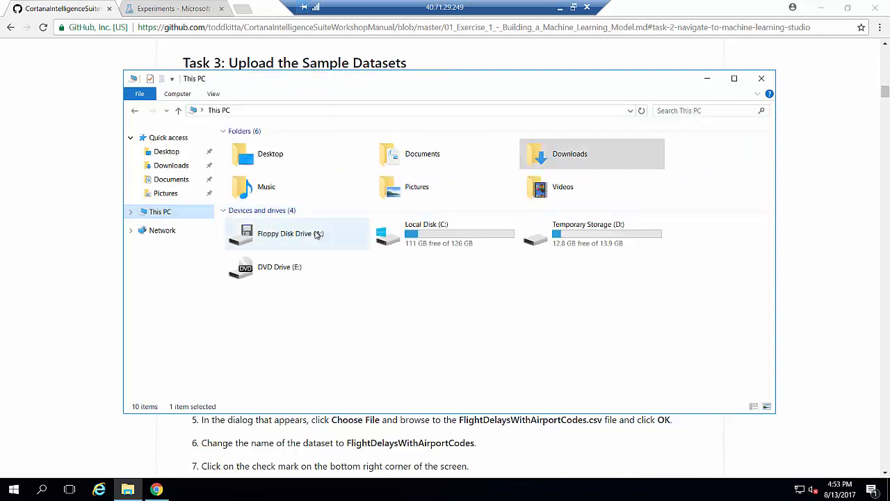
{"action": "left_click", "coordinate": [174, 166]}
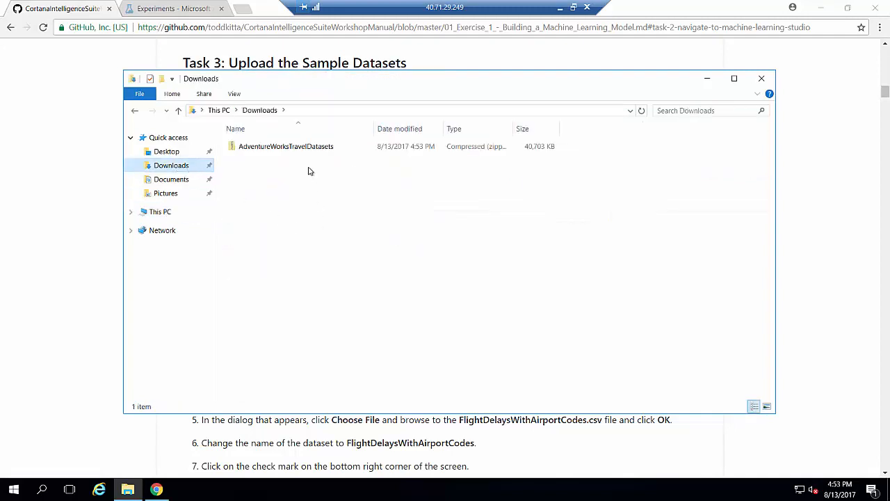
{"action": "left_click", "coordinate": [293, 153]}
{"action": "right_click", "coordinate": [292, 150]}
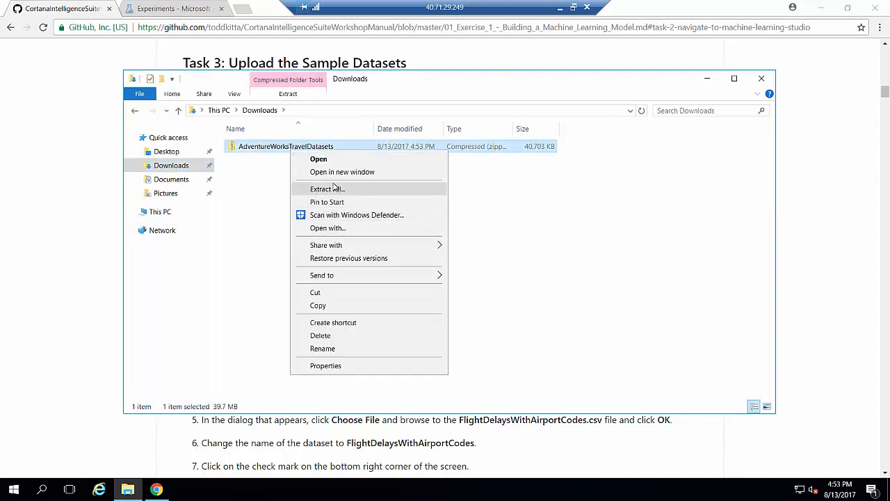
{"action": "left_click", "coordinate": [338, 189]}
{"action": "type", "text": "c"}
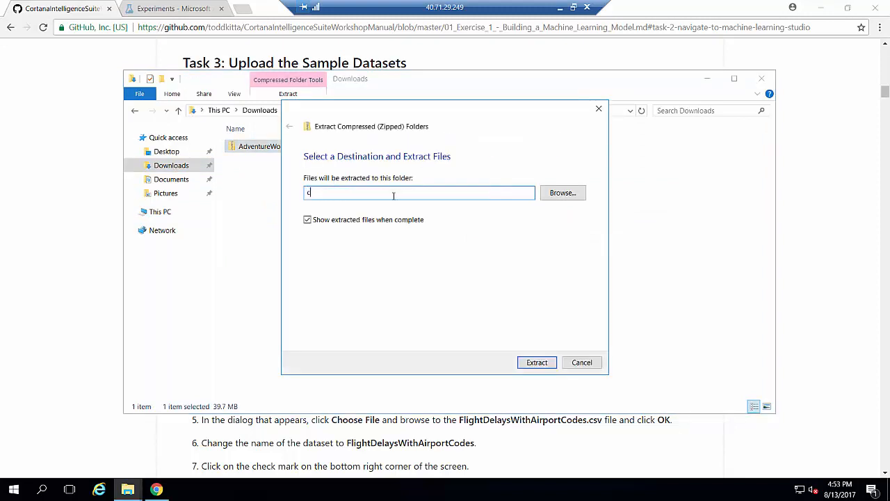
{"action": "type", "text": ":\\data"}
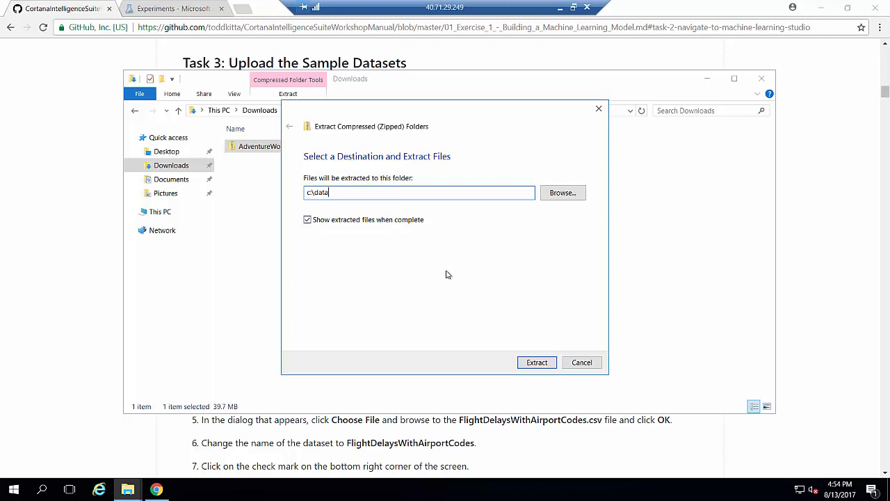
{"action": "left_click", "coordinate": [527, 362]}
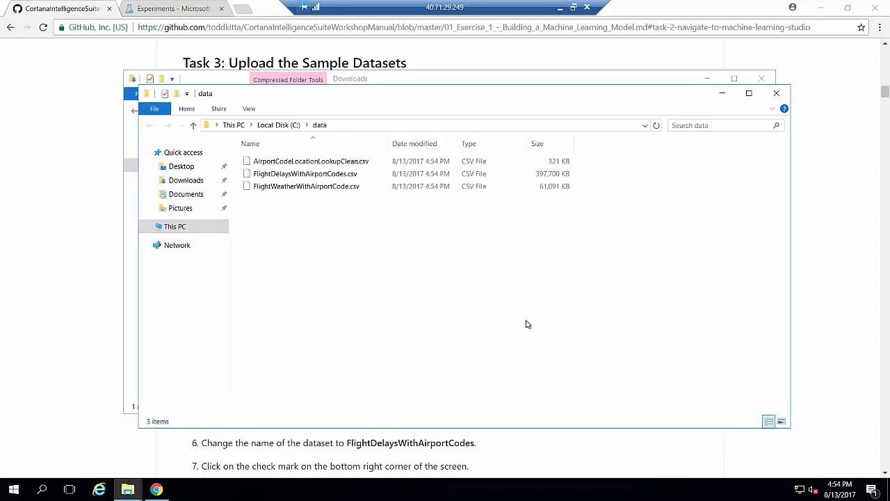
Check the extracted folder's path and close both Explorer windows.
{"action": "left_click", "coordinate": [363, 128]}
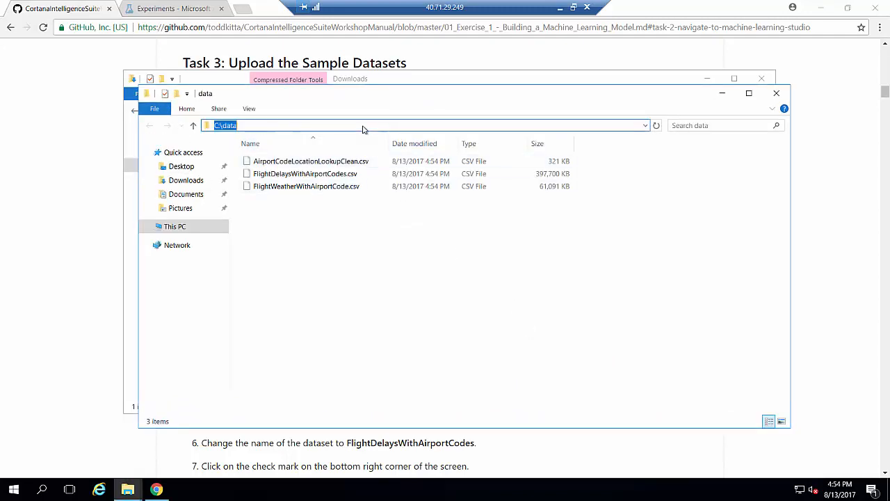
{"action": "left_click", "coordinate": [775, 93]}
{"action": "left_click", "coordinate": [761, 79]}
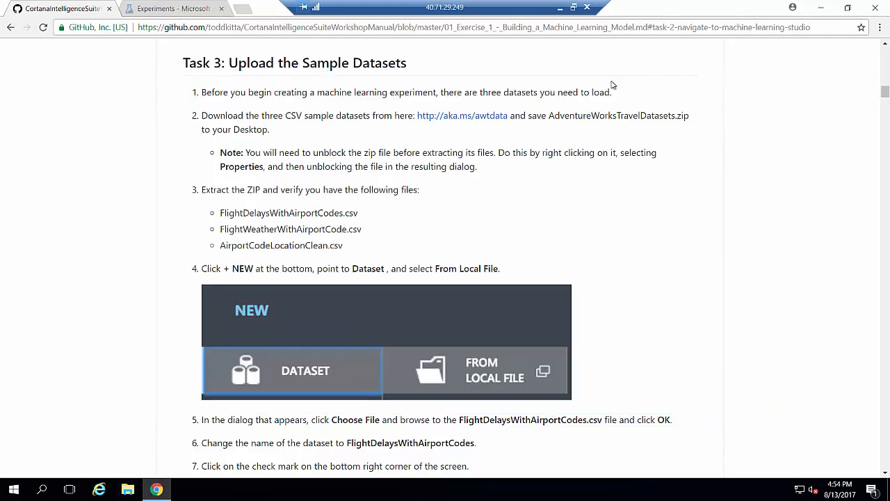
Scroll the manual to Task 4, then return to the Azure ML Studio experiments page.
{"action": "left_click_drag", "start_coordinate": [884, 87], "coordinate": [886, 110]}
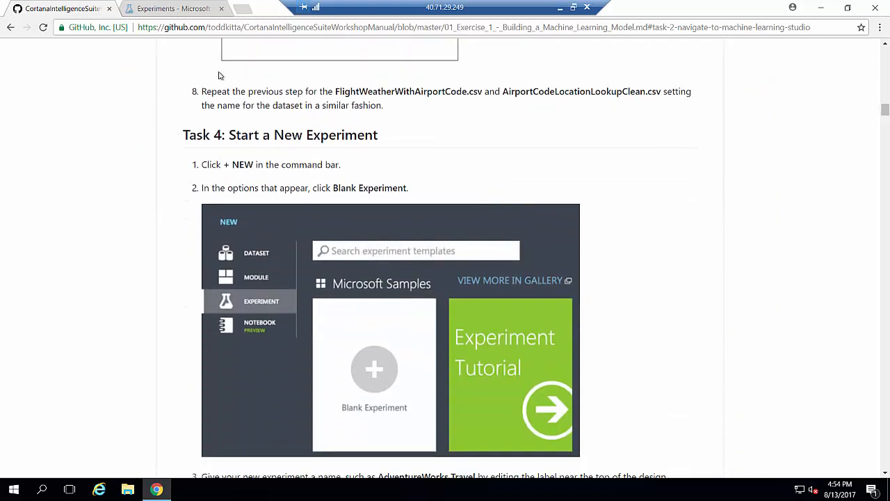
{"action": "left_click", "coordinate": [170, 11]}
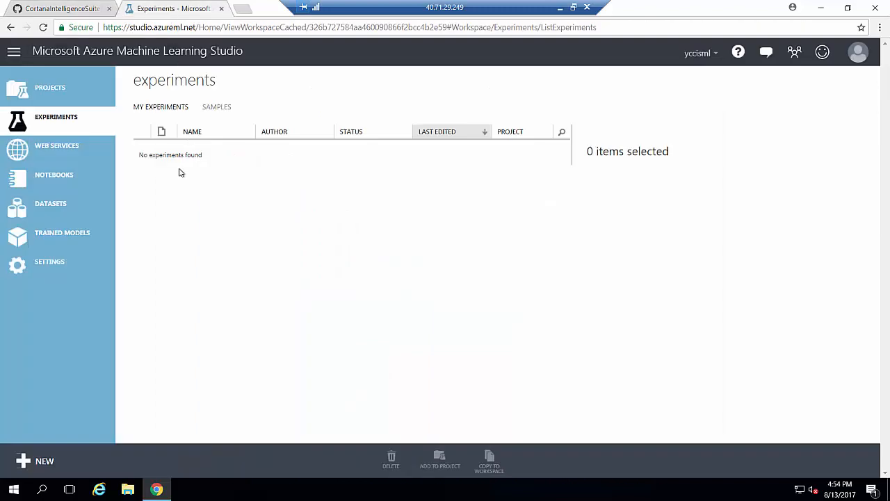
Upload AirportCodeLocationLookupClean.csv from C:\data as a new dataset.
{"action": "left_click", "coordinate": [69, 215]}
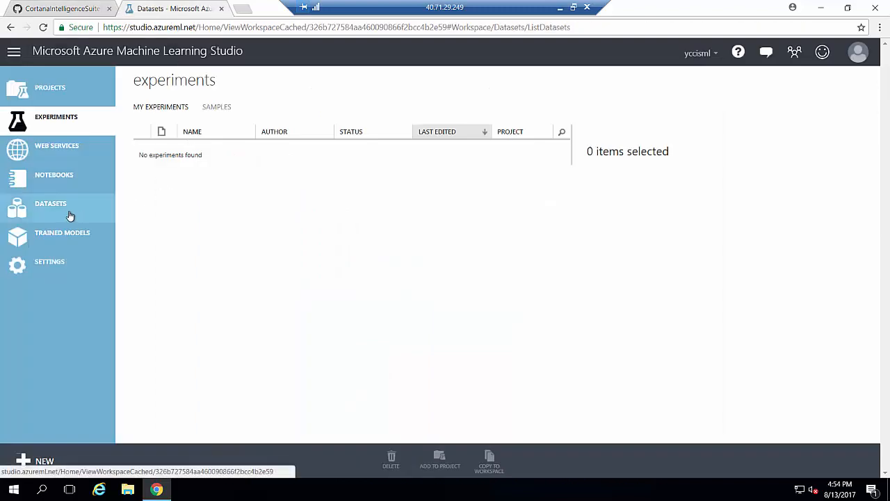
{"action": "left_click", "coordinate": [38, 460]}
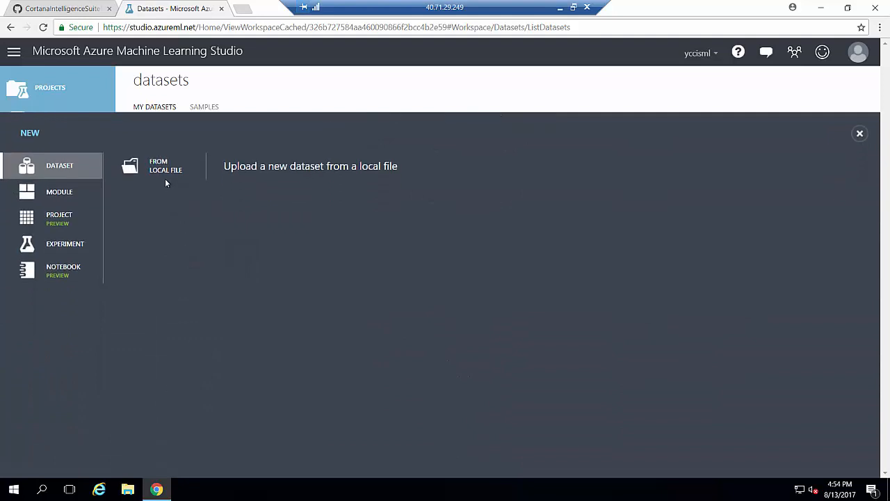
{"action": "left_click", "coordinate": [159, 171]}
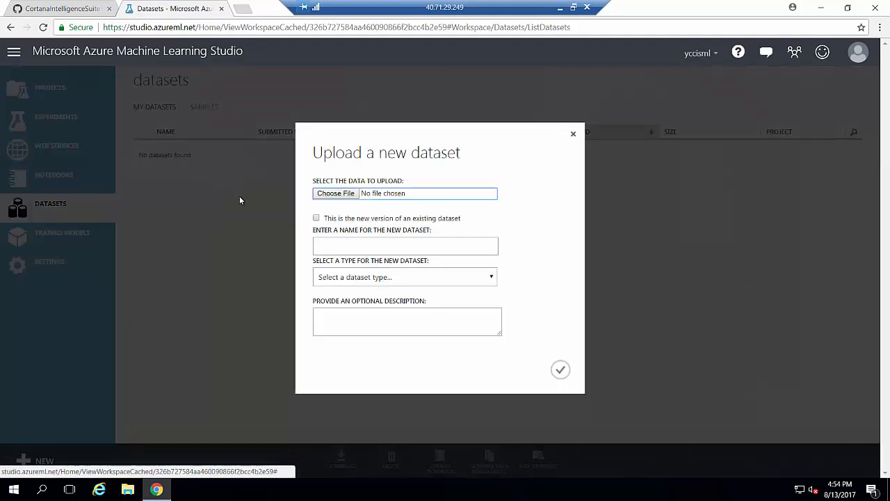
{"action": "left_click", "coordinate": [324, 194]}
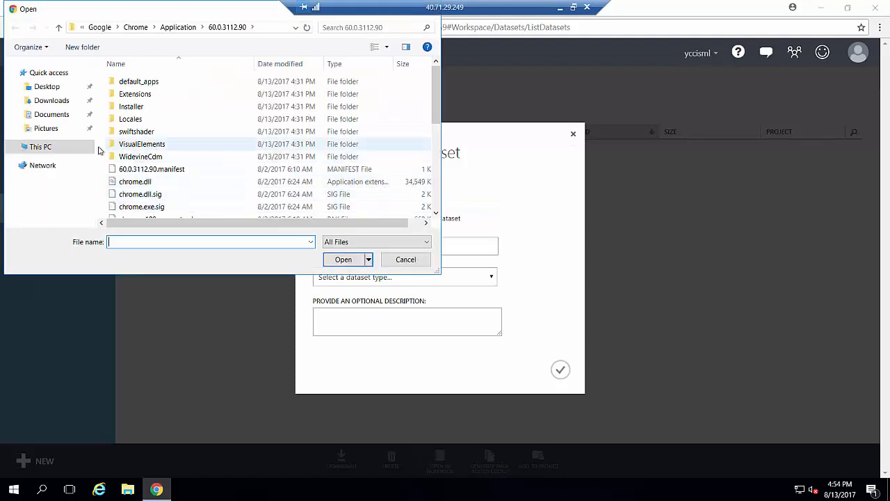
{"action": "left_click", "coordinate": [44, 146]}
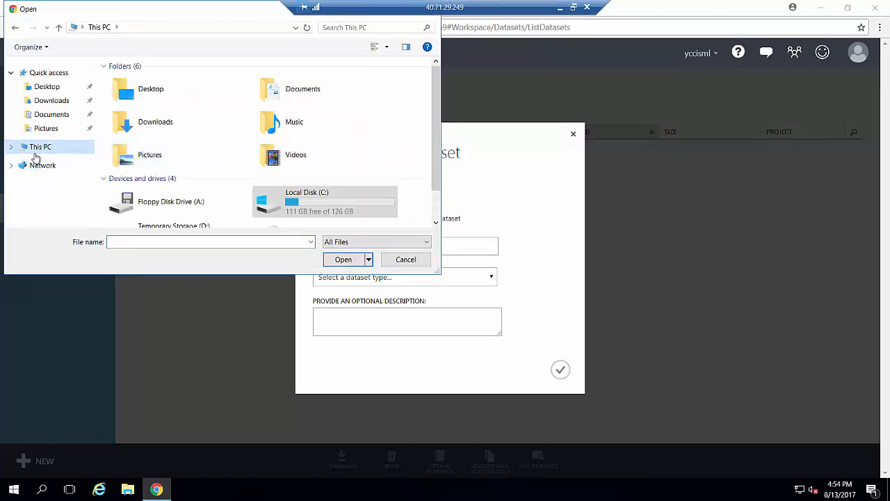
{"action": "double_click", "coordinate": [306, 197]}
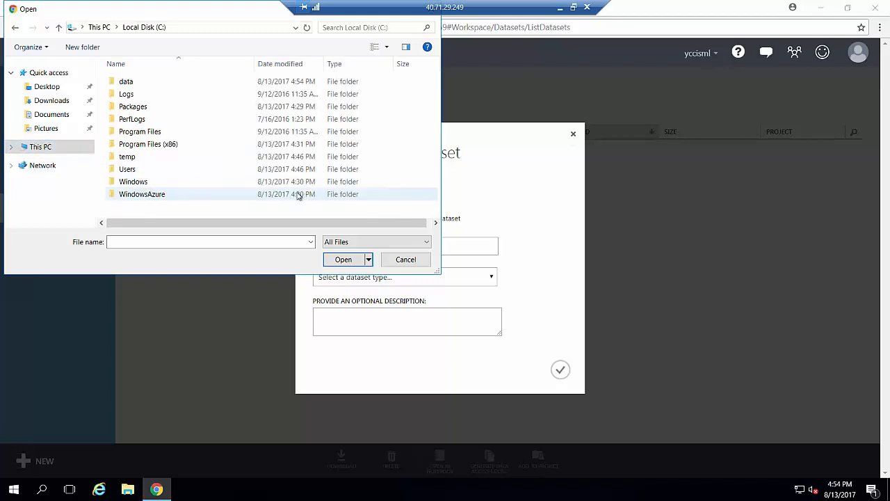
{"action": "double_click", "coordinate": [171, 80]}
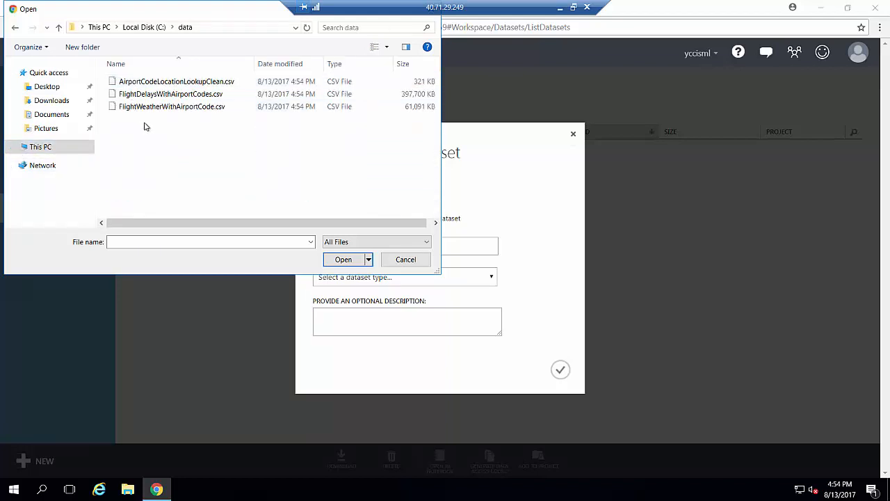
{"action": "left_click", "coordinate": [235, 82]}
{"action": "left_click", "coordinate": [347, 259]}
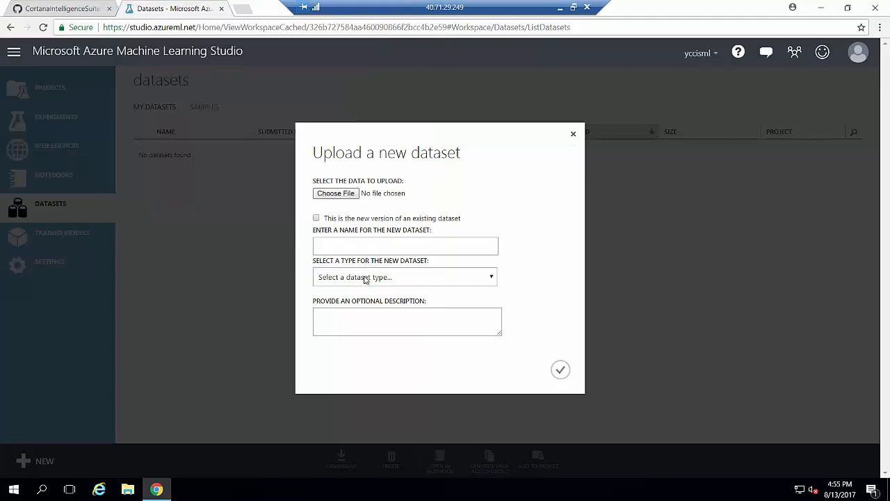
{"action": "left_click", "coordinate": [560, 370]}
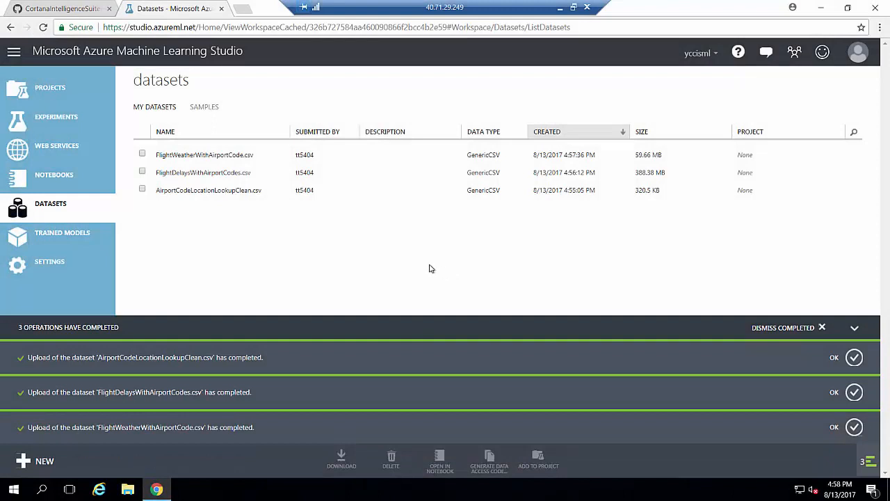
Clear the upload notifications and create a new Blank Experiment from the Experiments list.
{"action": "left_click", "coordinate": [63, 10]}
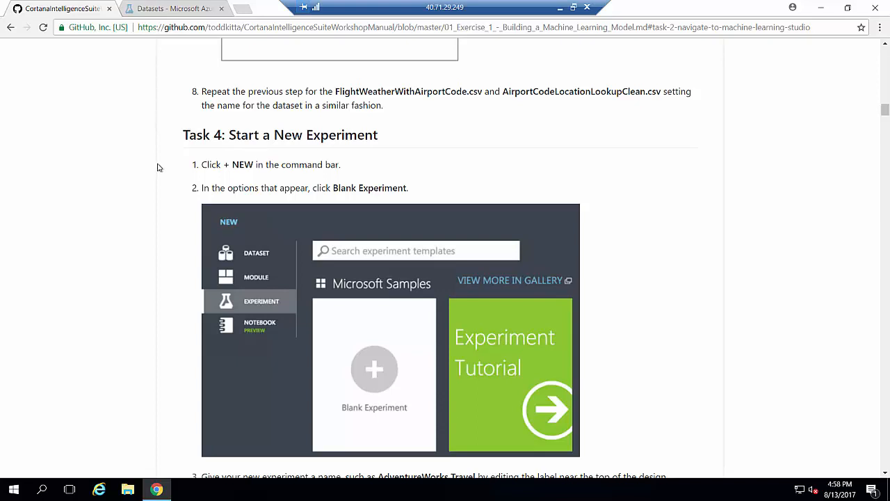
{"action": "left_click", "coordinate": [170, 11]}
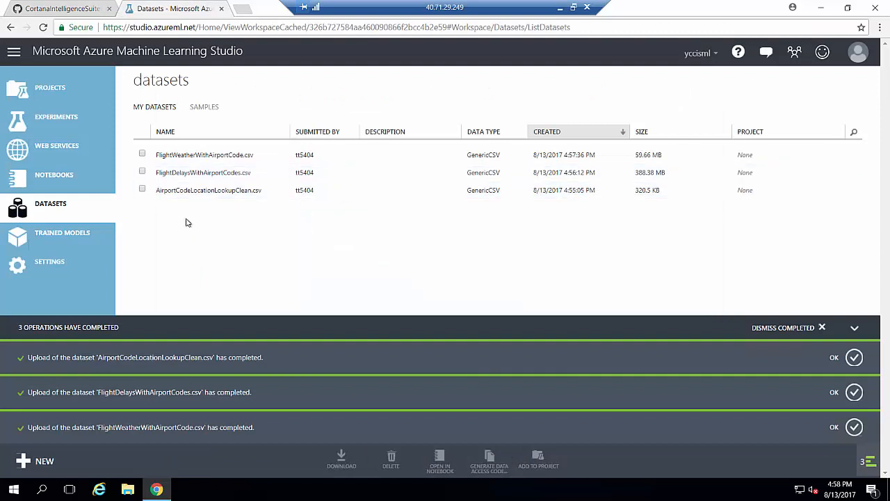
{"action": "left_click", "coordinate": [40, 122]}
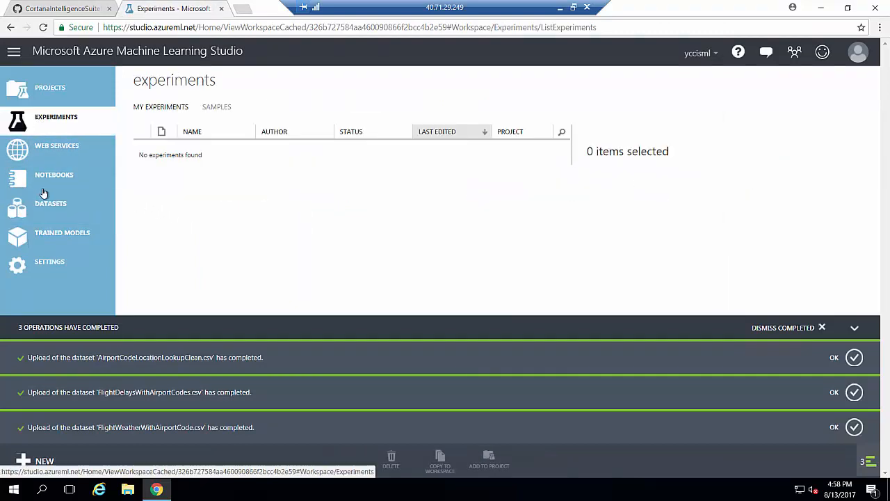
{"action": "left_click", "coordinate": [822, 327]}
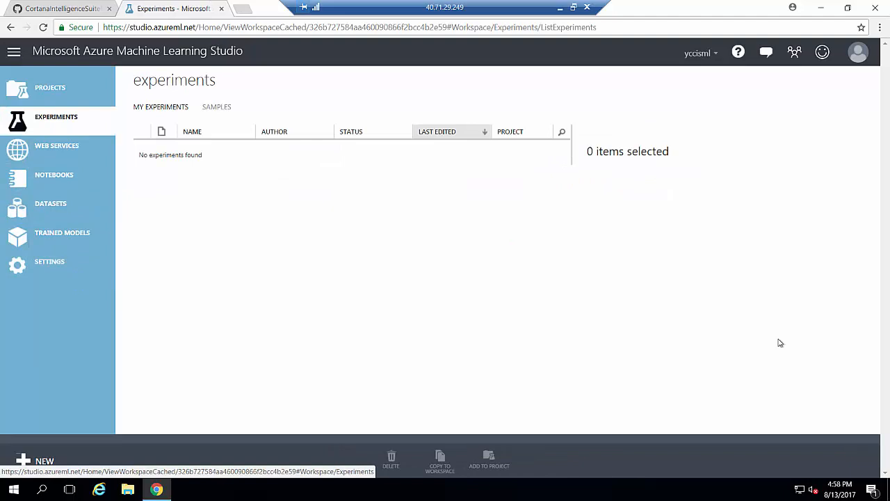
{"action": "left_click", "coordinate": [45, 460]}
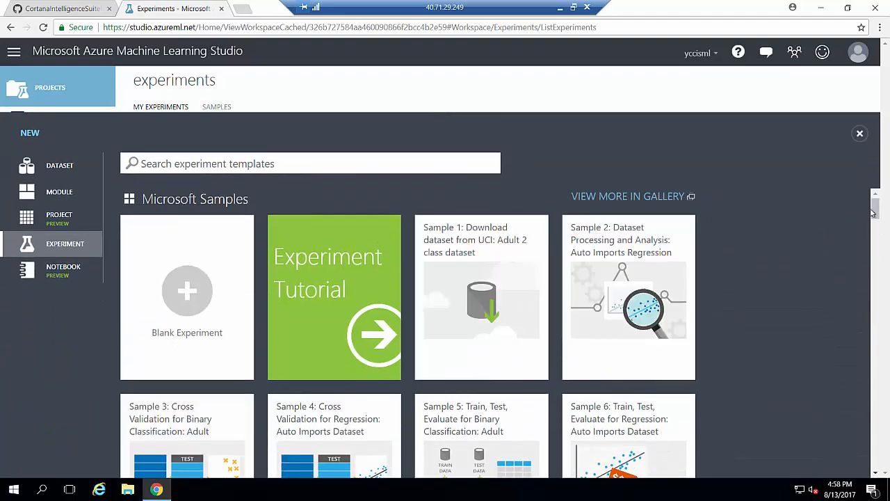
{"action": "scroll", "coordinate": [874, 214], "scroll_direction": "down", "scroll_amount": 1}
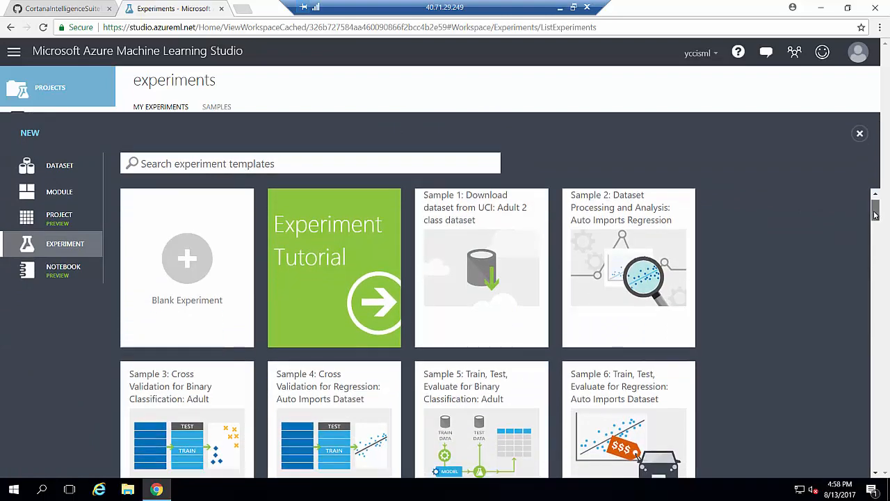
{"action": "mouse_move", "coordinate": [874, 214]}
{"action": "left_mouse_down"}
{"action": "mouse_move", "coordinate": [874, 257]}
{"action": "mouse_move", "coordinate": [875, 208]}
{"action": "left_mouse_up"}
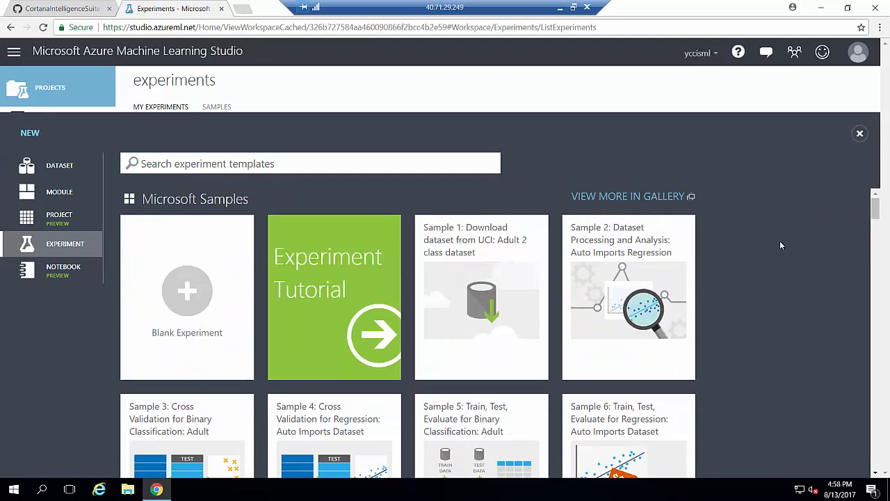
{"action": "left_click", "coordinate": [179, 295]}
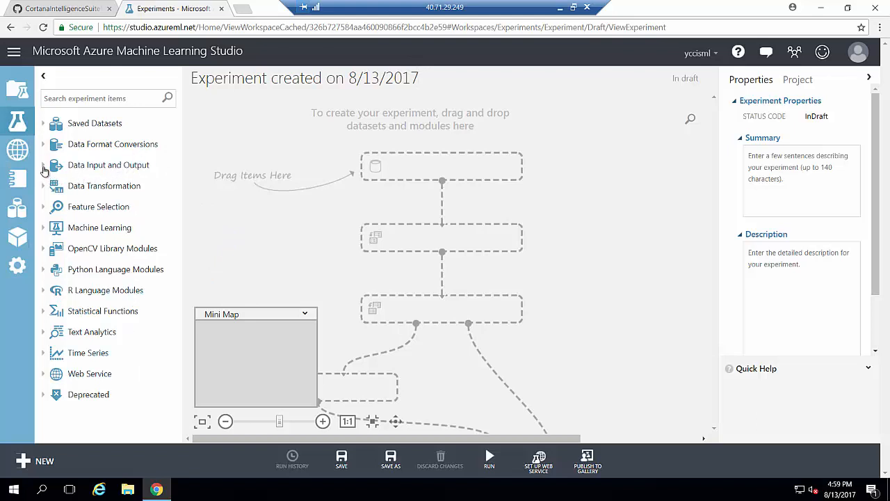
Rename the experiment to AWT.
{"action": "left_click", "coordinate": [43, 168]}
{"action": "left_click", "coordinate": [43, 168]}
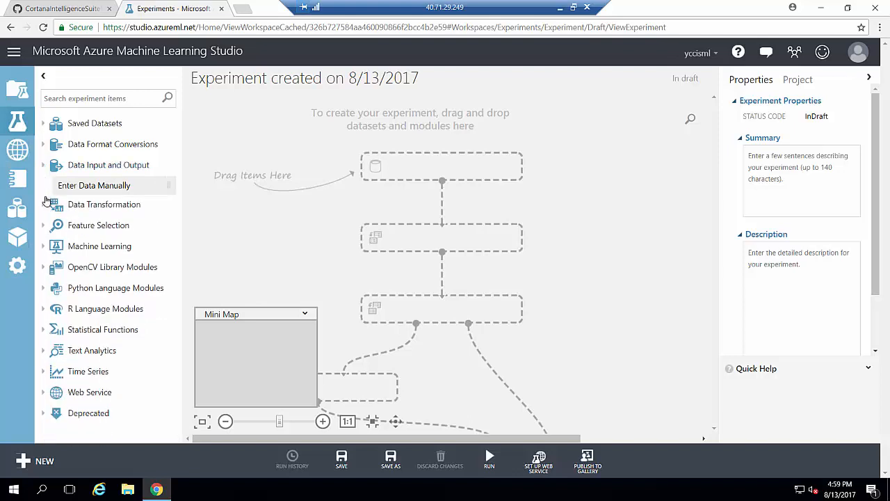
{"action": "left_click", "coordinate": [43, 252]}
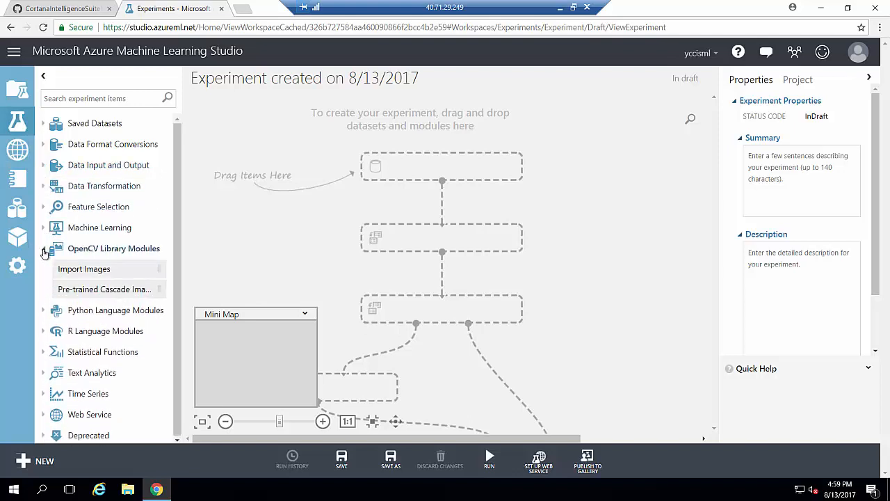
{"action": "left_click", "coordinate": [44, 252]}
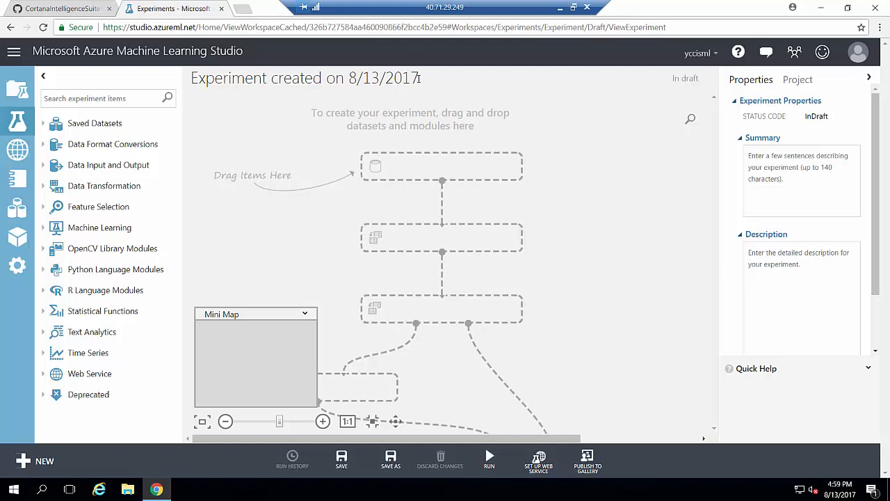
{"action": "left_click_drag", "start_coordinate": [420, 78], "coordinate": [159, 76]}
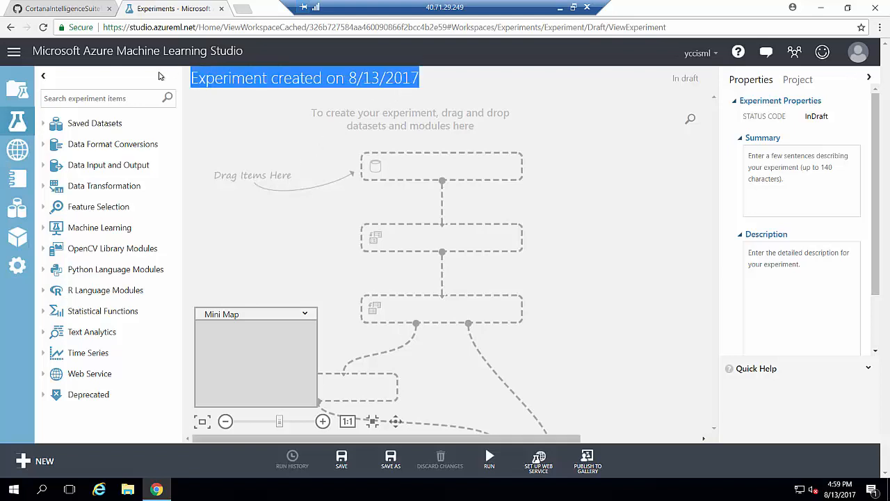
{"action": "type", "text": "AWT"}
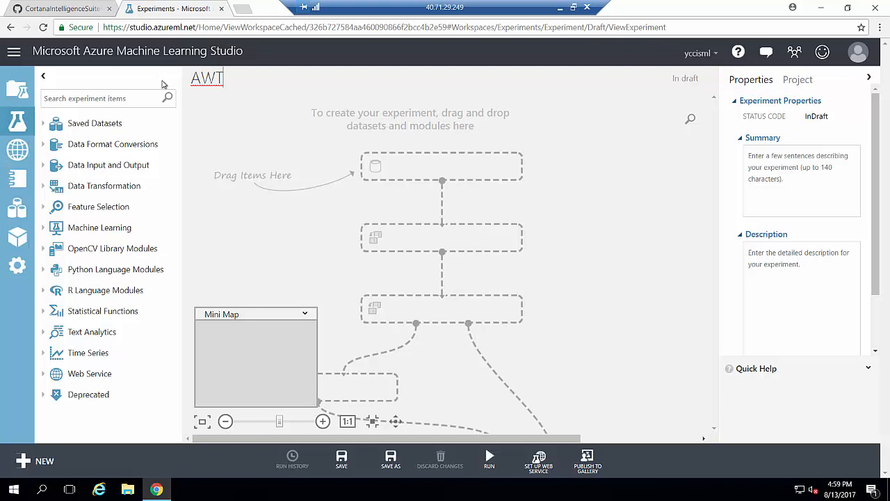
Place FlightDelaysWithAirportCodes.csv from My Datasets onto the canvas.
{"action": "left_click", "coordinate": [43, 124]}
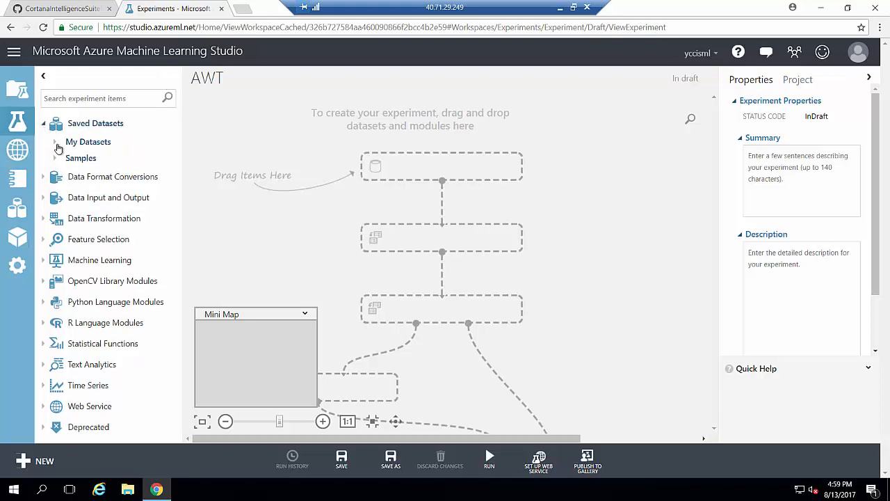
{"action": "left_click", "coordinate": [55, 143]}
{"action": "mouse_move", "coordinate": [182, 174]}
{"action": "left_mouse_down"}
{"action": "mouse_move", "coordinate": [262, 174]}
{"action": "mouse_move", "coordinate": [182, 173]}
{"action": "left_mouse_up"}
{"action": "left_click_drag", "start_coordinate": [143, 180], "coordinate": [276, 119]}
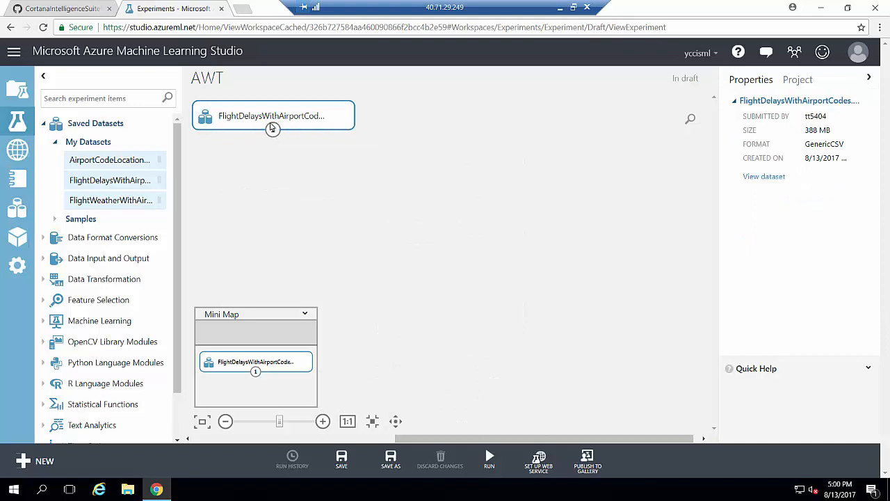
Preview the flight delays data, check DepDel15's 27444 missing values, then close the preview.
{"action": "right_click", "coordinate": [272, 129]}
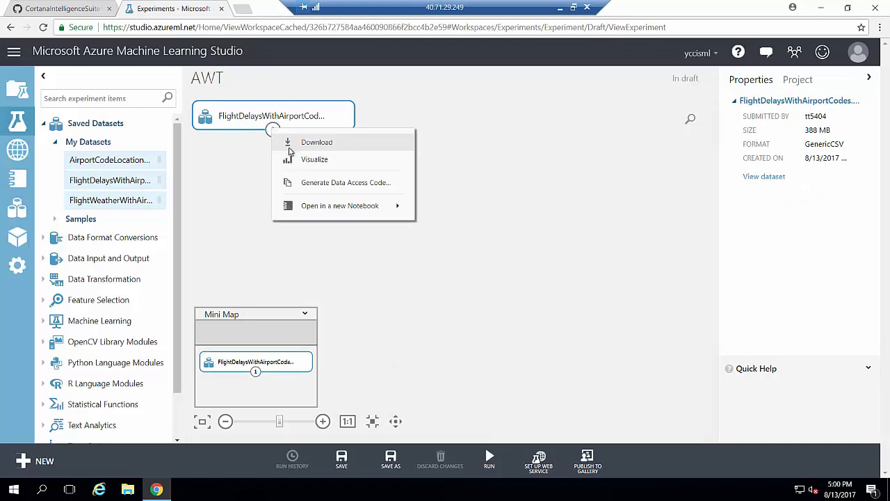
{"action": "left_click", "coordinate": [311, 162]}
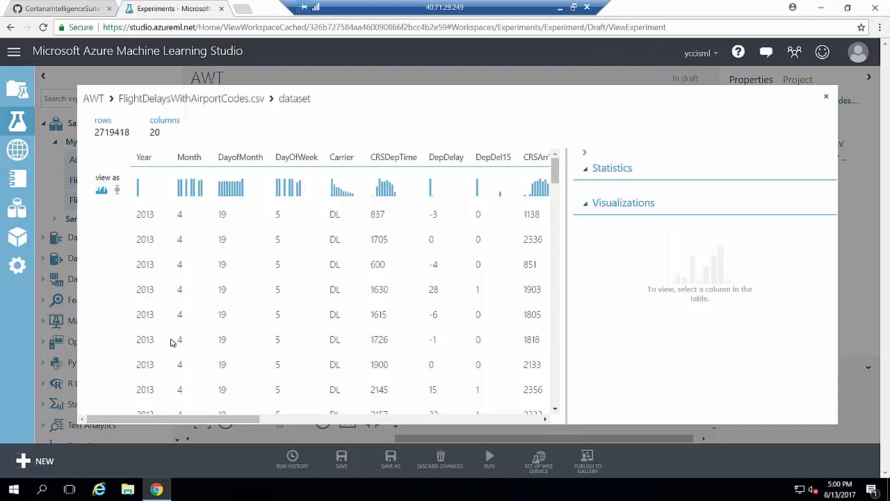
{"action": "left_click_drag", "start_coordinate": [179, 419], "coordinate": [314, 429]}
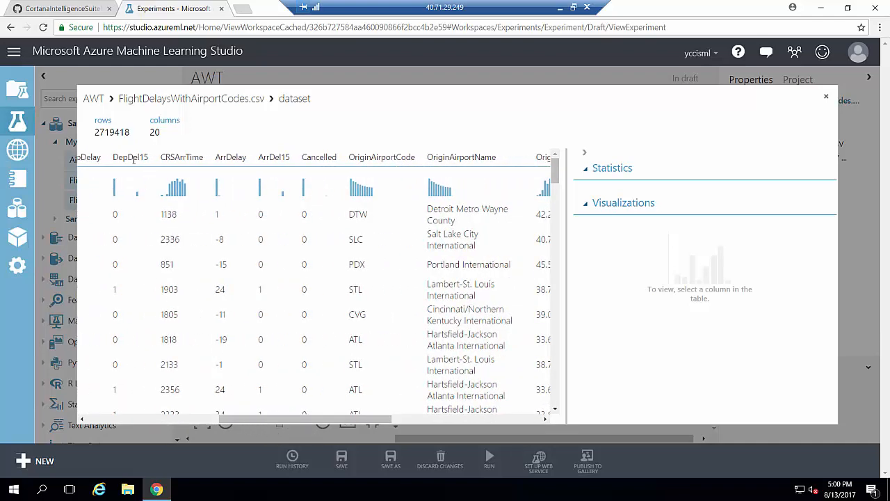
{"action": "left_click", "coordinate": [131, 157]}
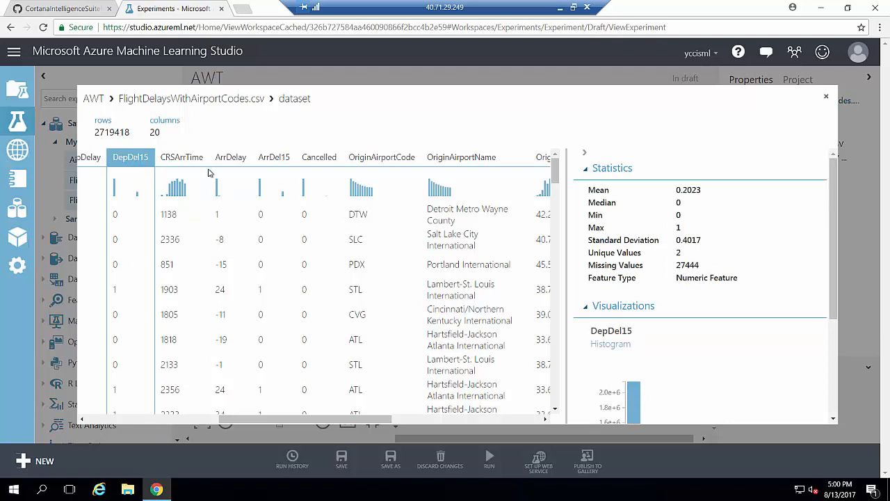
{"action": "left_click_drag", "start_coordinate": [699, 265], "coordinate": [595, 264]}
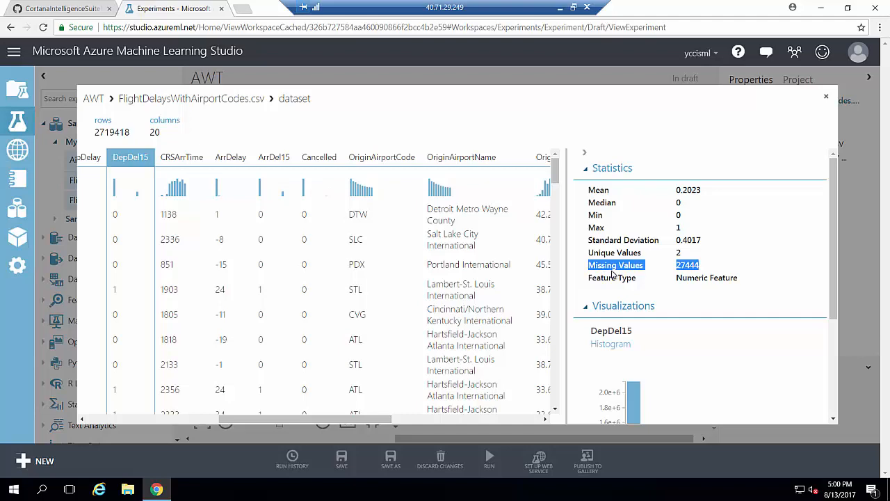
{"action": "left_click", "coordinate": [826, 96]}
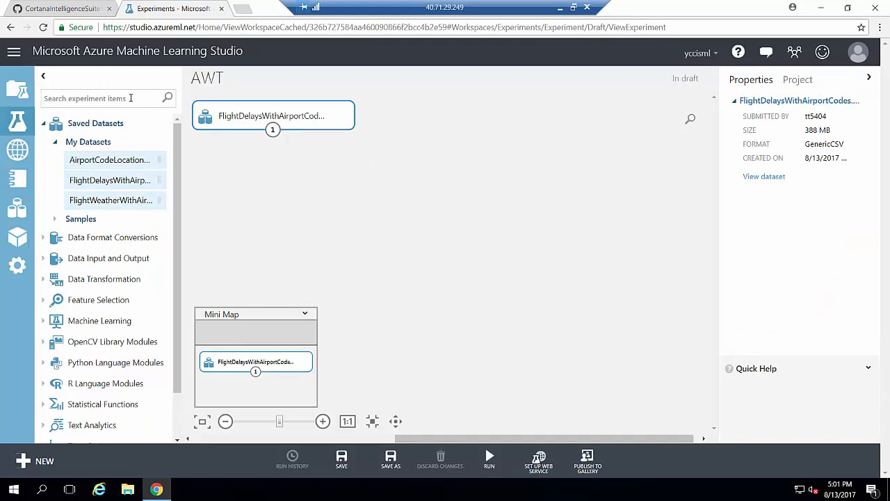
Add an Execute R Script module and connect the flight delays dataset to its first input.
{"action": "type", "text": "execute"}
{"action": "left_click_drag", "start_coordinate": [116, 186], "coordinate": [278, 174]}
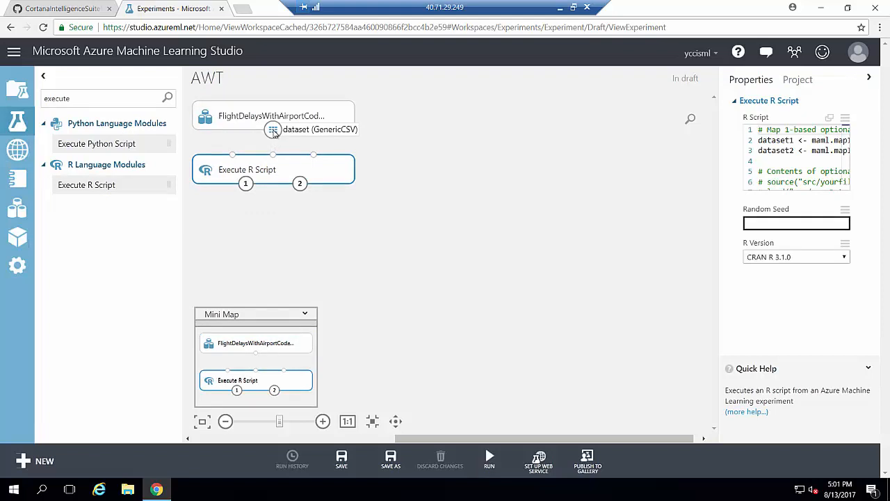
{"action": "left_click_drag", "start_coordinate": [273, 131], "coordinate": [233, 157]}
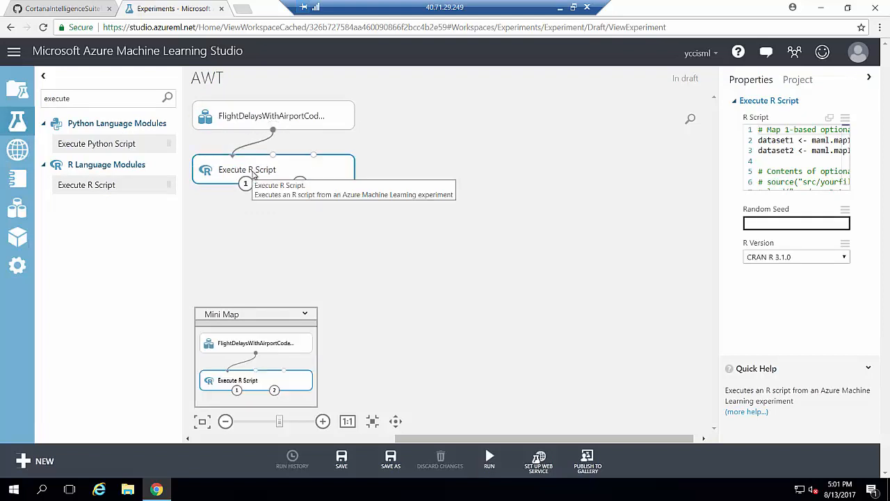
{"action": "left_click", "coordinate": [52, 12]}
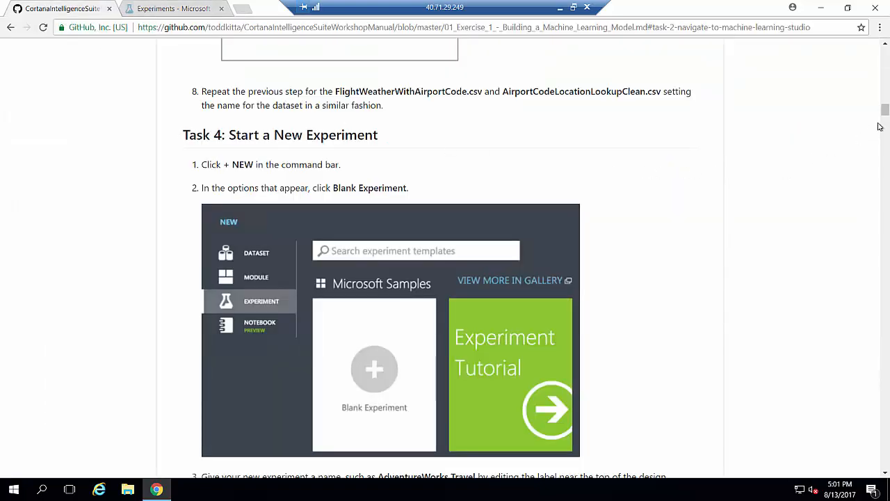
Copy the step 14 R script from the workshop manual and return to the AWT experiment.
{"action": "left_click_drag", "start_coordinate": [885, 111], "coordinate": [880, 171]}
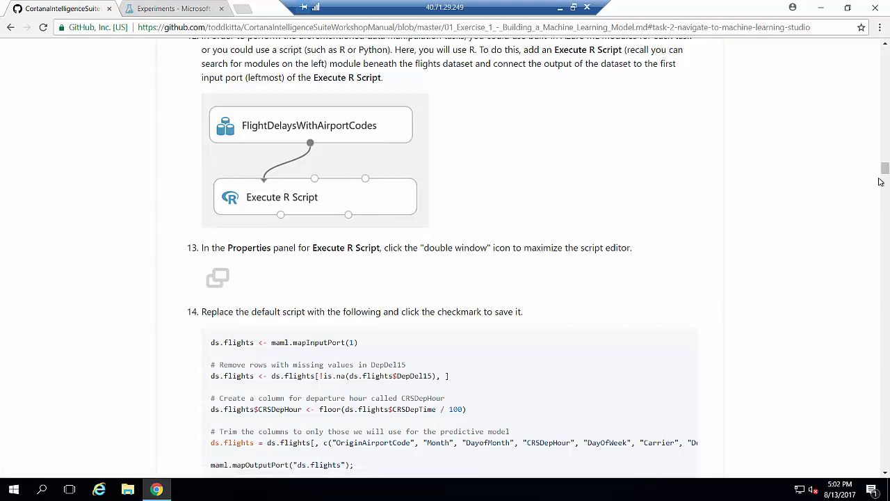
{"action": "scroll", "coordinate": [884, 170], "scroll_direction": "down", "scroll_amount": 3}
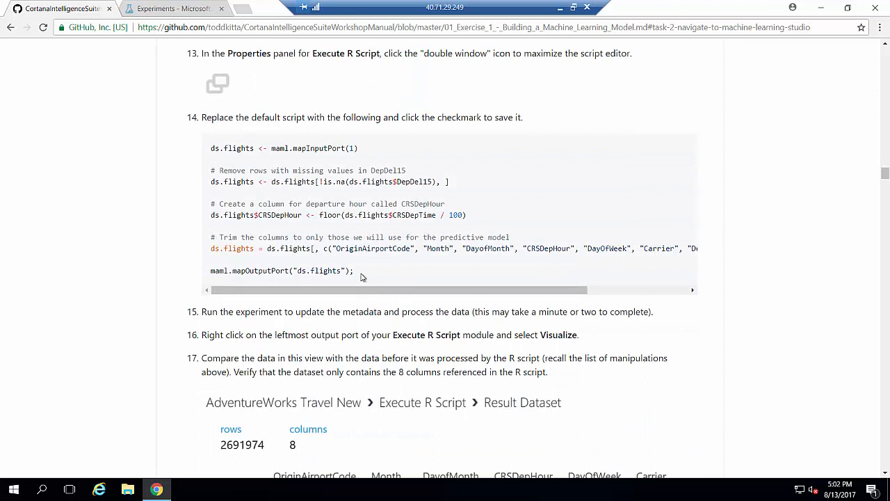
{"action": "left_click_drag", "start_coordinate": [363, 277], "coordinate": [207, 146]}
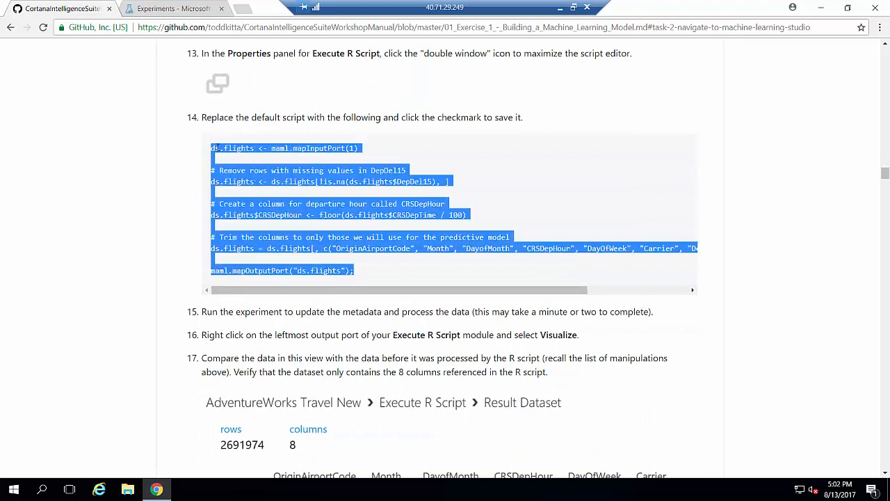
{"action": "right_click", "coordinate": [216, 148]}
{"action": "left_click", "coordinate": [239, 156]}
{"action": "left_click", "coordinate": [186, 10]}
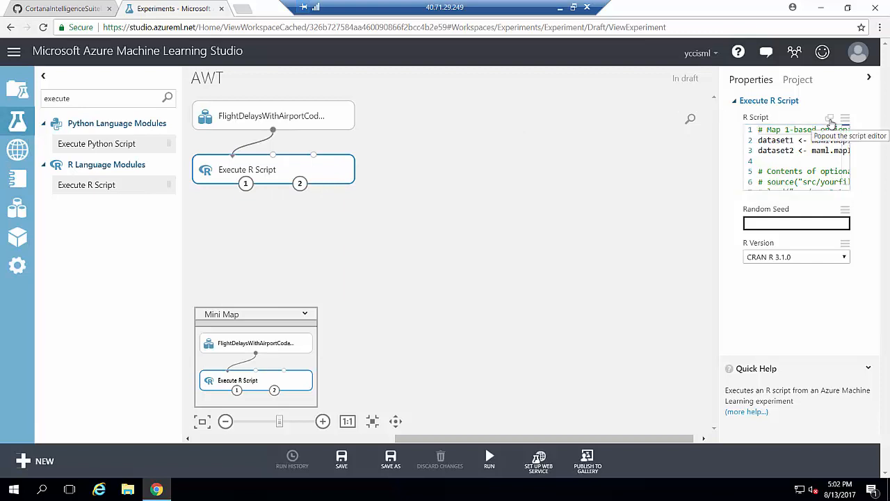
Replace the default Execute R Script code with the copied 12-line ds.flights script.
{"action": "left_click", "coordinate": [830, 120]}
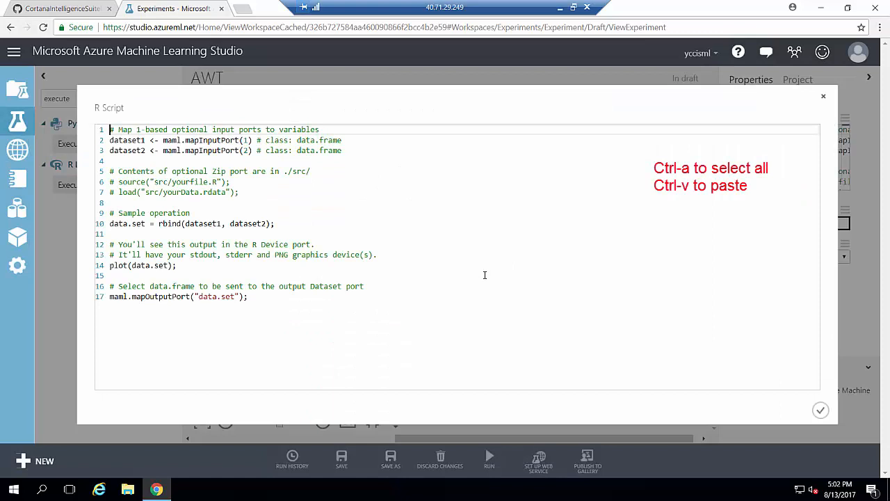
{"action": "key", "text": "ctrl+a"}
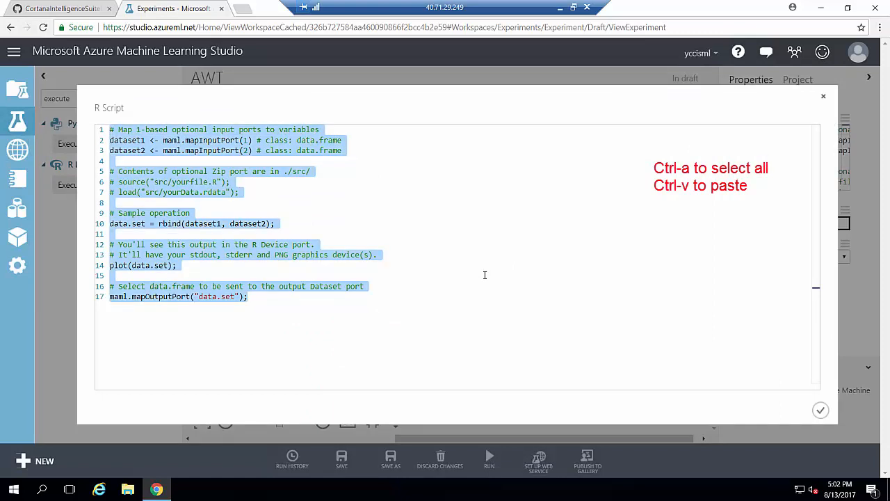
{"action": "key", "text": "ctrl+v"}
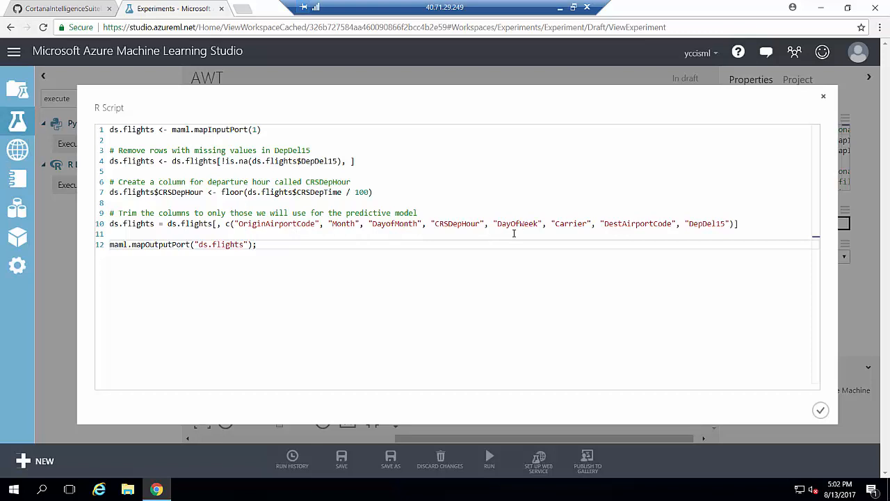
{"action": "left_click", "coordinate": [820, 410]}
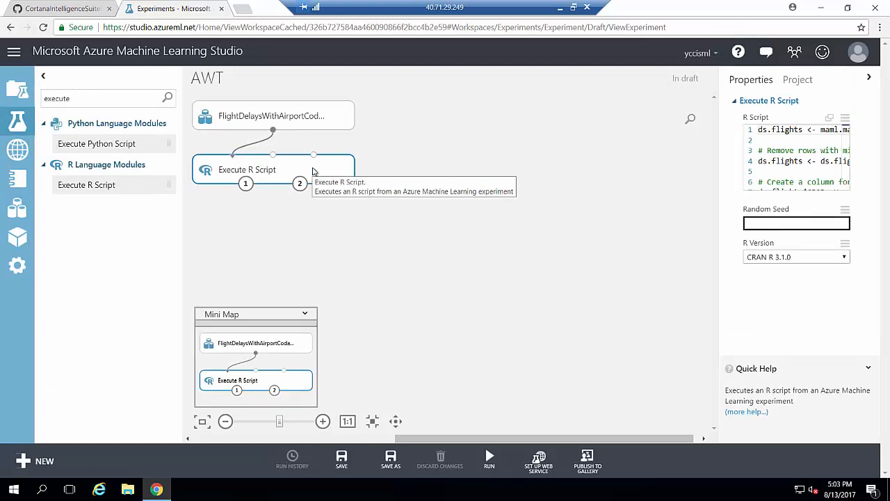
Run the AWT experiment.
{"action": "right_click", "coordinate": [313, 171]}
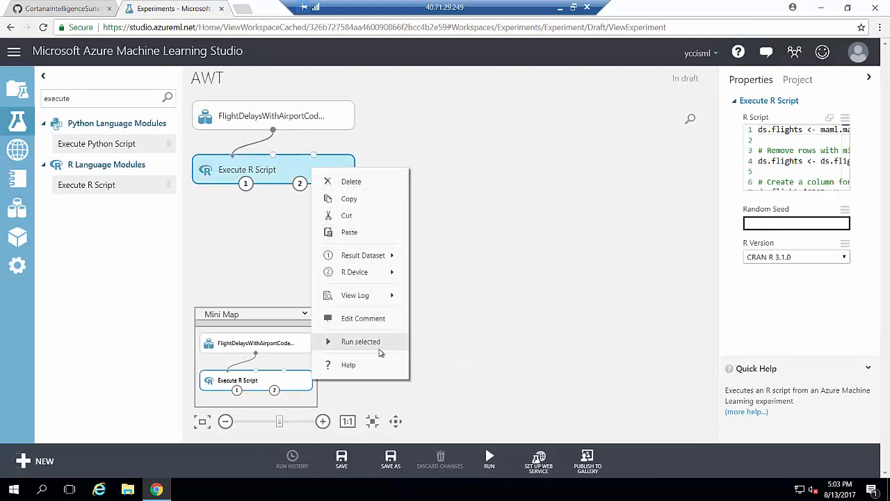
{"action": "left_click", "coordinate": [505, 367]}
{"action": "mouse_move", "coordinate": [490, 460]}
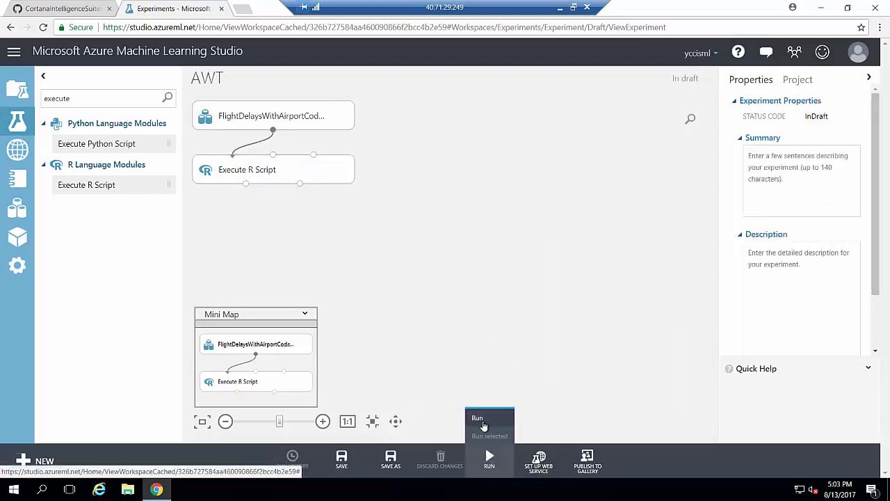
{"action": "left_click", "coordinate": [478, 419]}
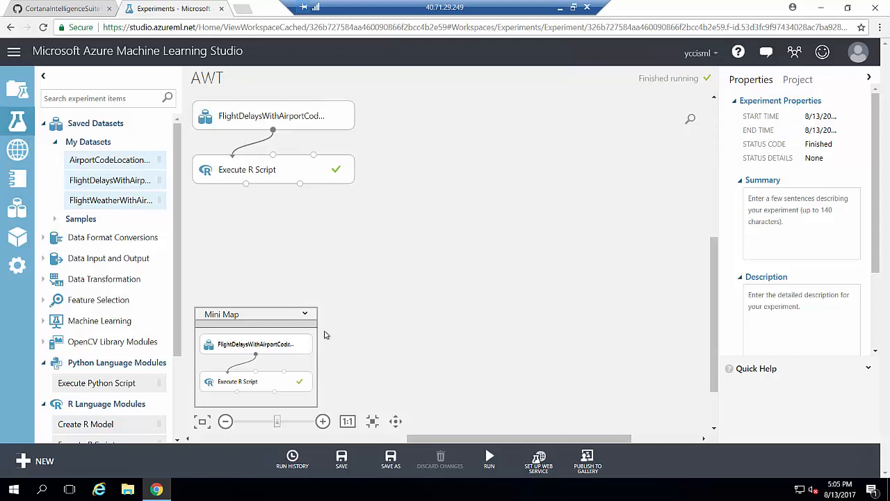
Add the FlightWeatherWithAirportCode dataset and preview its 406516 rows and 29 columns.
{"action": "left_click", "coordinate": [304, 314]}
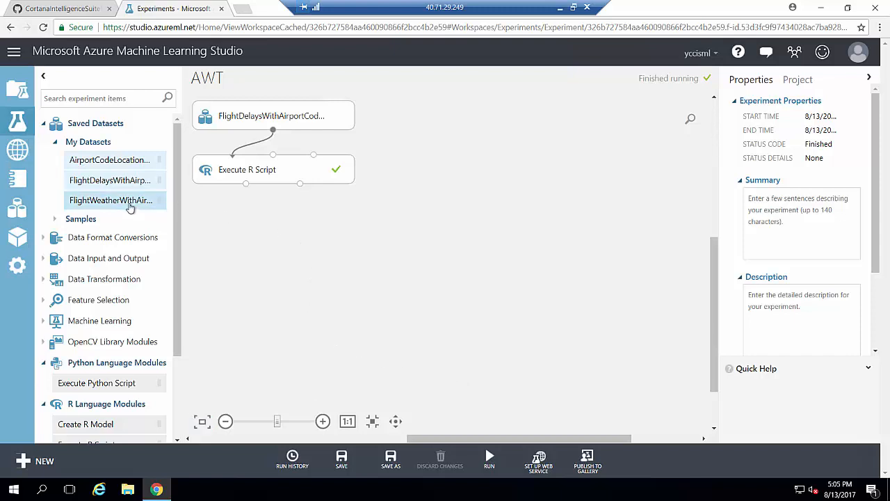
{"action": "left_click_drag", "start_coordinate": [132, 201], "coordinate": [453, 117]}
{"action": "left_click", "coordinate": [449, 127]}
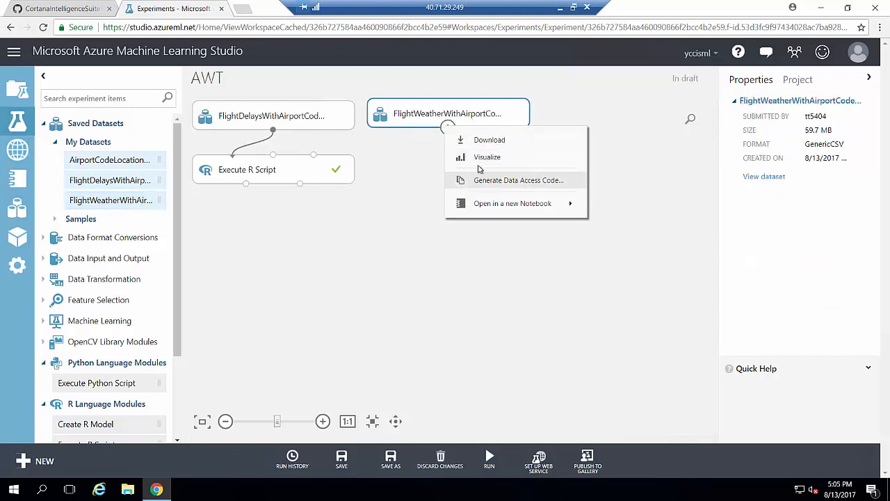
{"action": "left_click", "coordinate": [478, 177]}
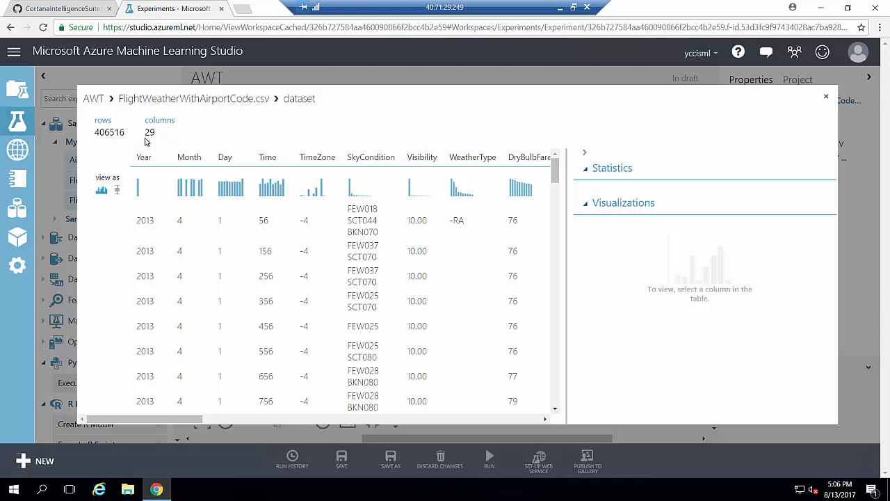
Review the SeaLevelPressure and HourlyPrecip histograms in the weather data preview.
{"action": "left_click_drag", "start_coordinate": [153, 420], "coordinate": [442, 418]}
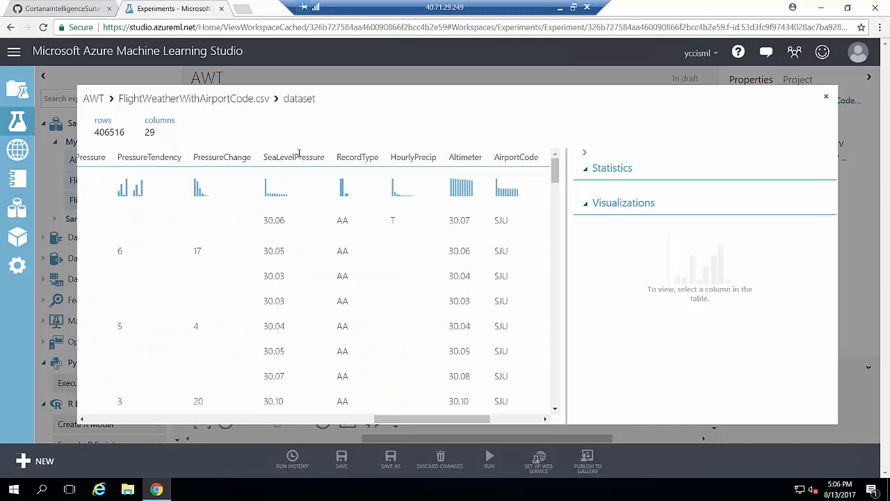
{"action": "left_click", "coordinate": [302, 156]}
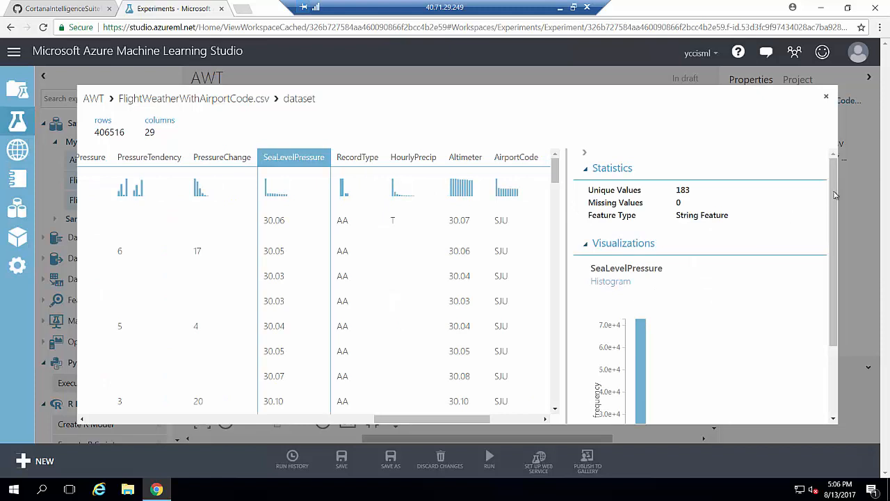
{"action": "left_click_drag", "start_coordinate": [835, 196], "coordinate": [833, 282]}
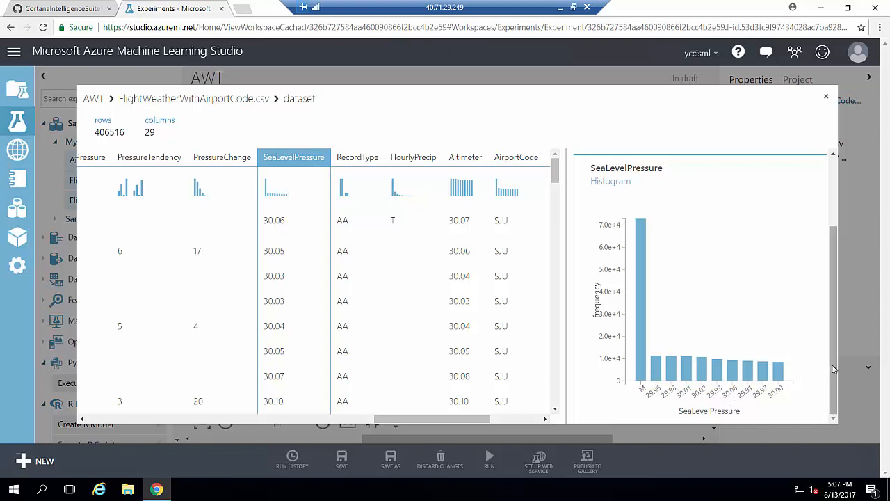
{"action": "left_click_drag", "start_coordinate": [835, 368], "coordinate": [840, 256]}
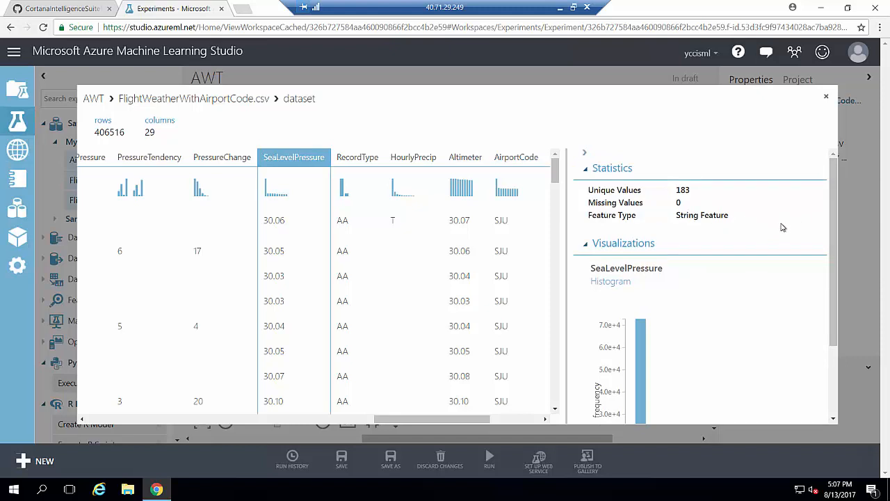
{"action": "left_click", "coordinate": [413, 159]}
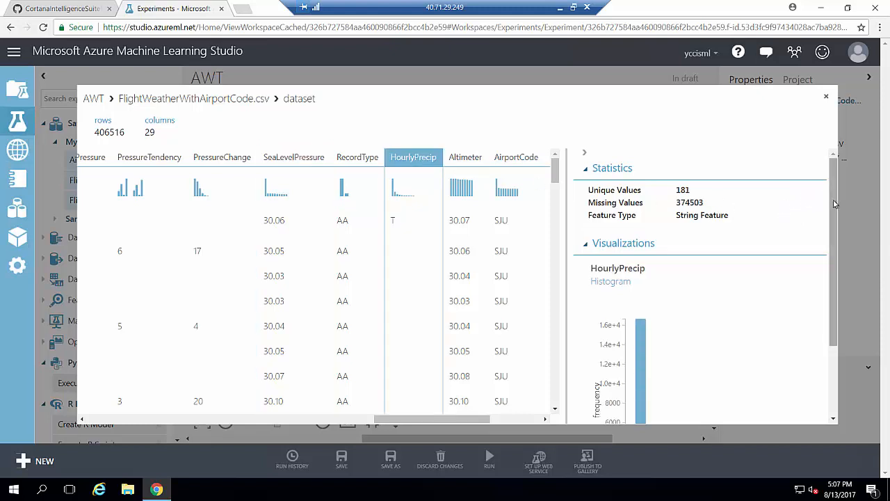
{"action": "left_click_drag", "start_coordinate": [830, 194], "coordinate": [832, 312]}
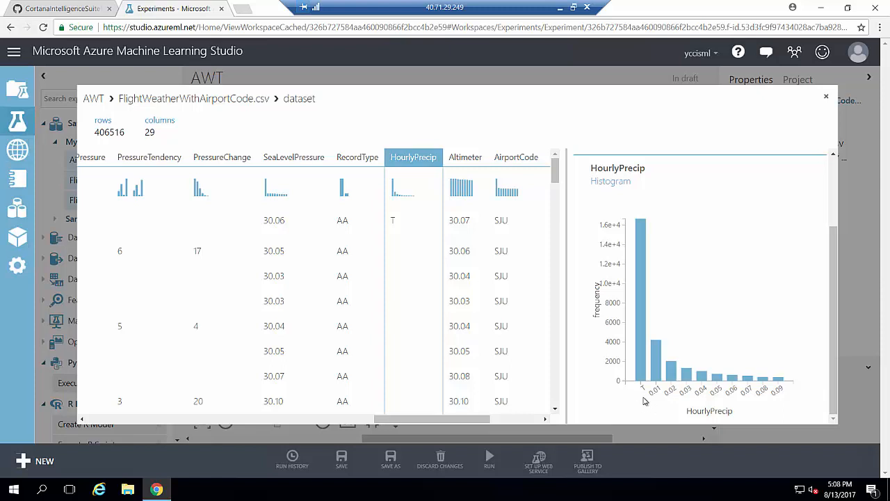
{"action": "scroll", "coordinate": [800, 313], "scroll_direction": "up", "scroll_amount": 3}
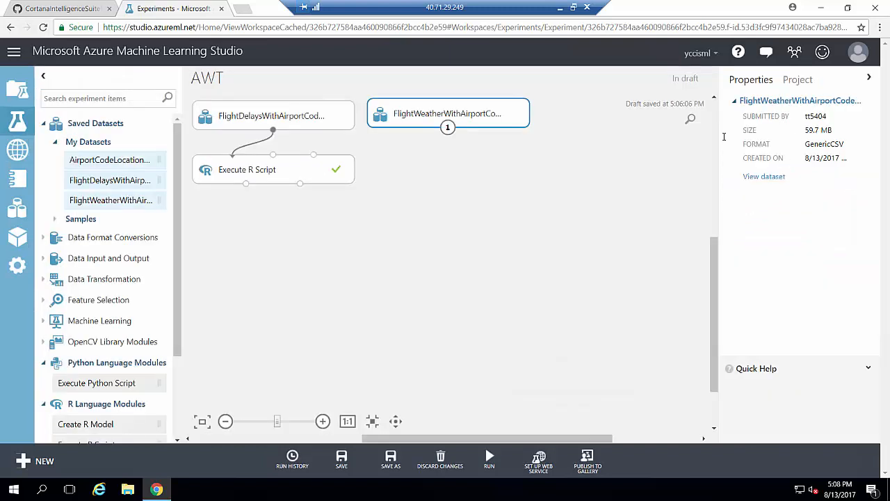
Close the weather data preview and search the module palette for 'ex'.
{"action": "left_click", "coordinate": [827, 97]}
{"action": "left_click", "coordinate": [107, 97]}
{"action": "type", "text": "execute"}
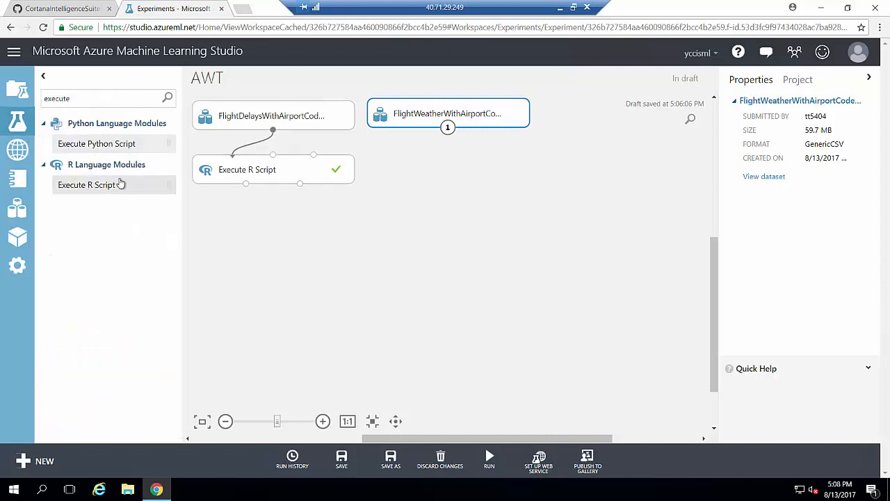
{"action": "left_click", "coordinate": [352, 213]}
Paste a copy of Execute R Script under the weather dataset and connect the dataset to its first input.
{"action": "right_click", "coordinate": [313, 178]}
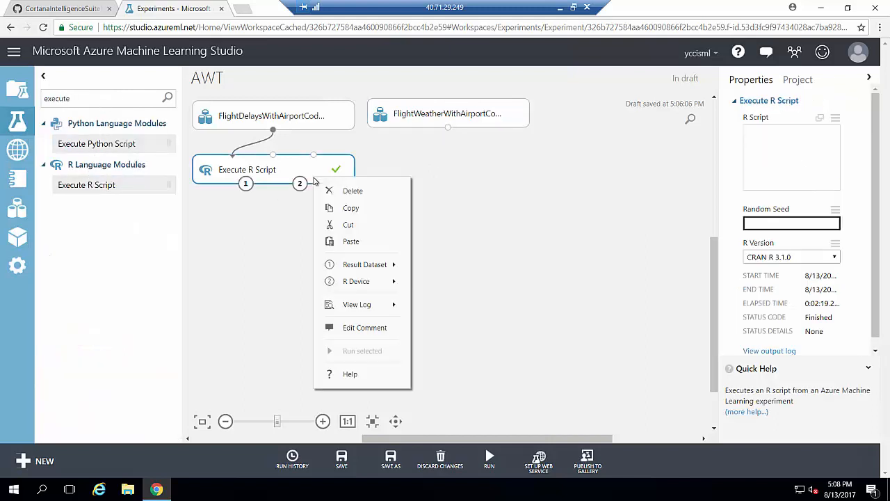
{"action": "left_click", "coordinate": [337, 208]}
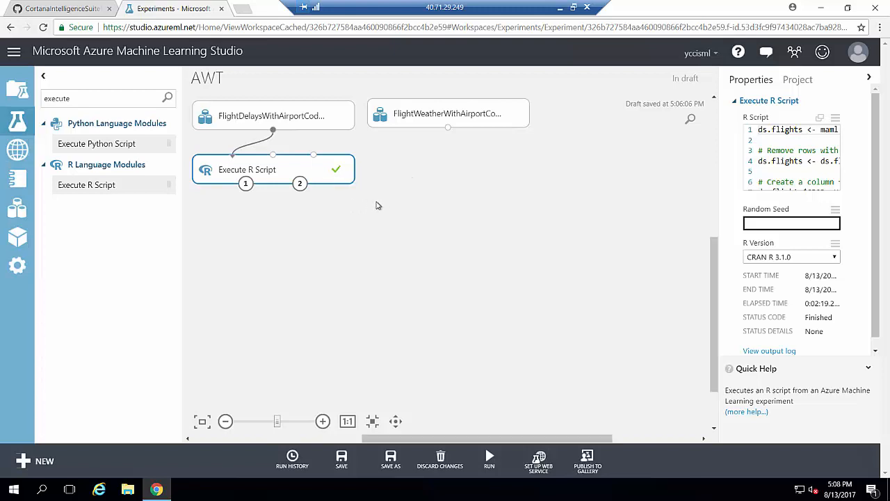
{"action": "right_click", "coordinate": [404, 203]}
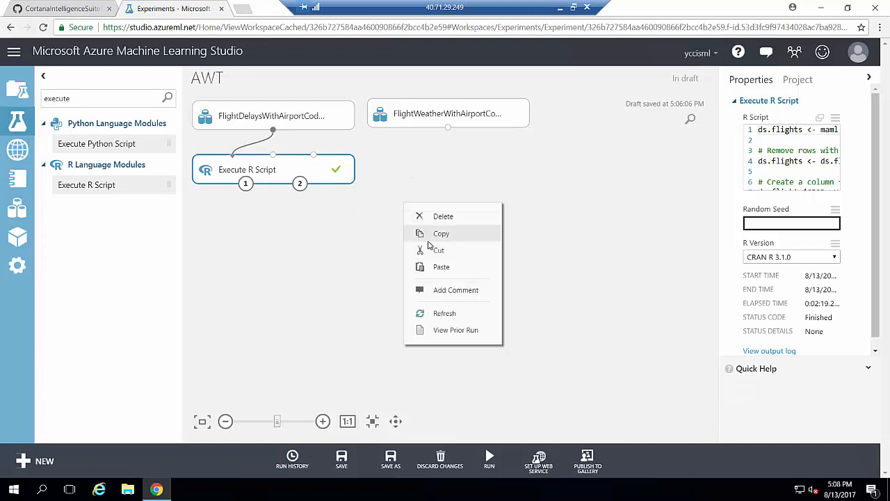
{"action": "left_click", "coordinate": [441, 266]}
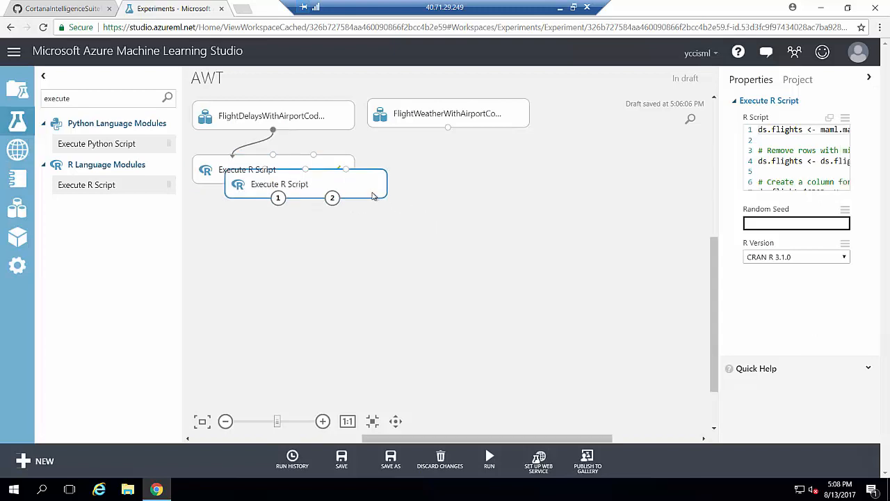
{"action": "left_click_drag", "start_coordinate": [373, 197], "coordinate": [518, 181]}
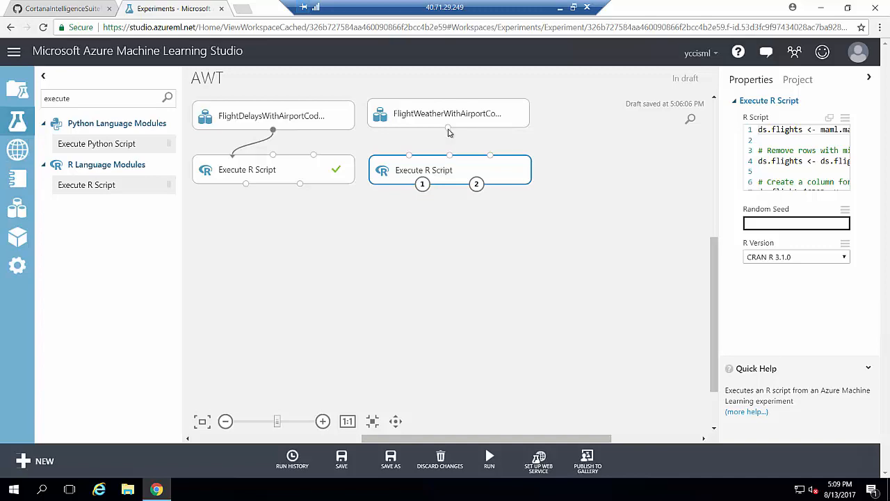
{"action": "left_click_drag", "start_coordinate": [448, 128], "coordinate": [409, 172]}
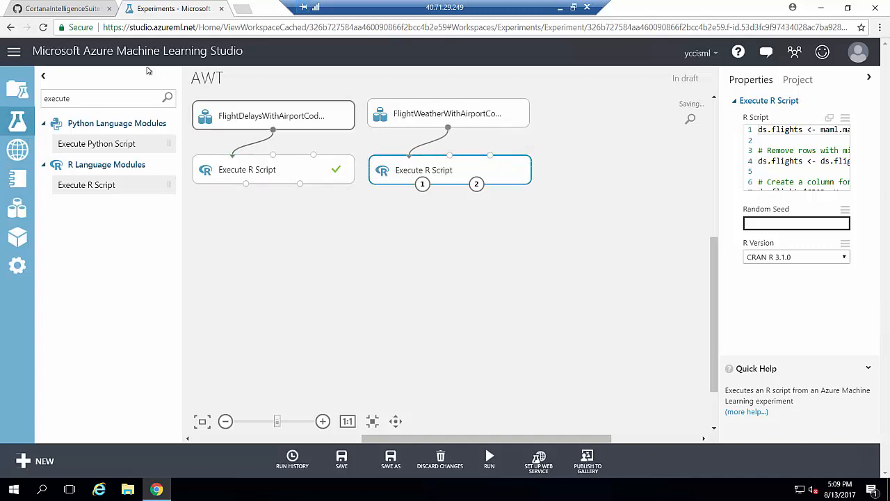
{"action": "left_click", "coordinate": [50, 10]}
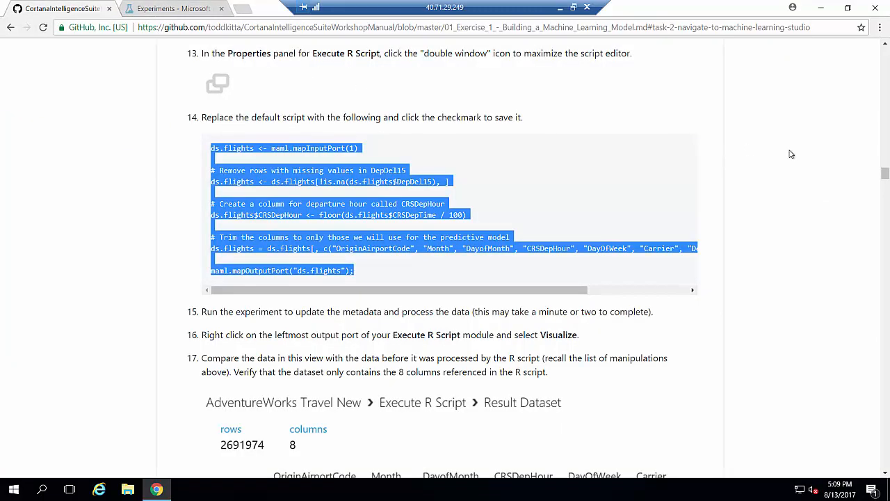
Copy the step 10 weather R script from the workshop manual.
{"action": "left_click_drag", "start_coordinate": [885, 174], "coordinate": [885, 238]}
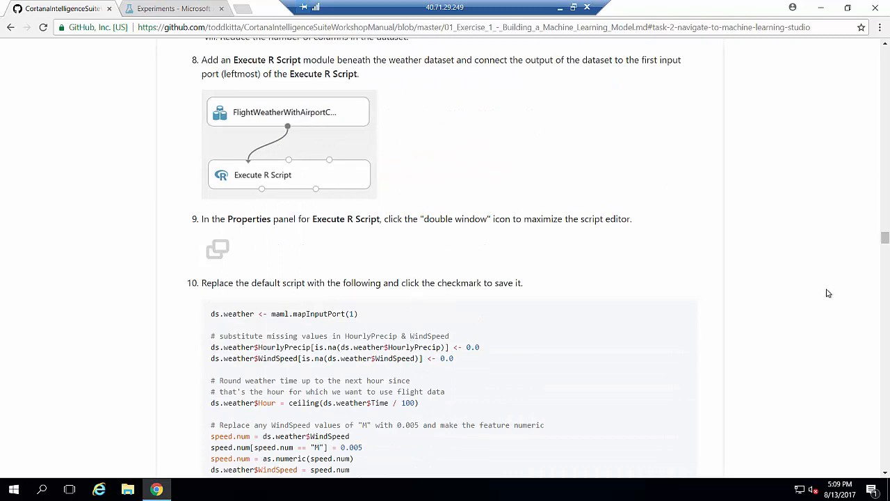
{"action": "left_click_drag", "start_coordinate": [884, 238], "coordinate": [885, 243]}
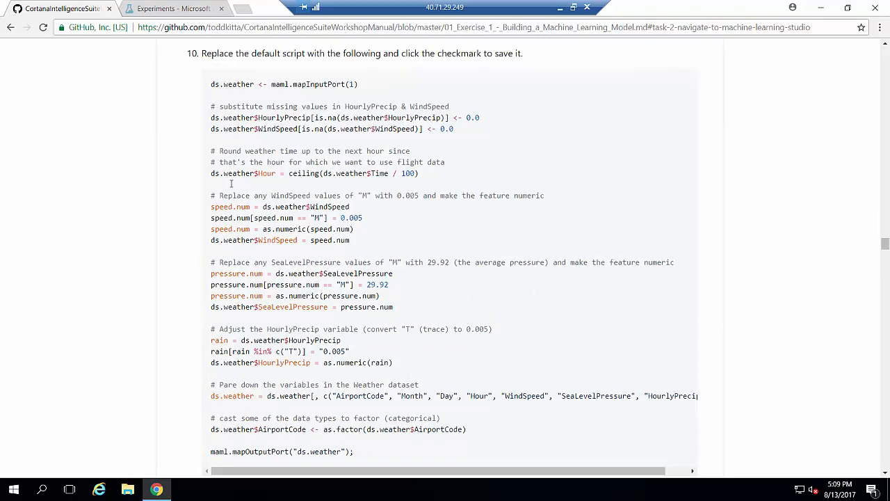
{"action": "left_click_drag", "start_coordinate": [211, 84], "coordinate": [353, 452]}
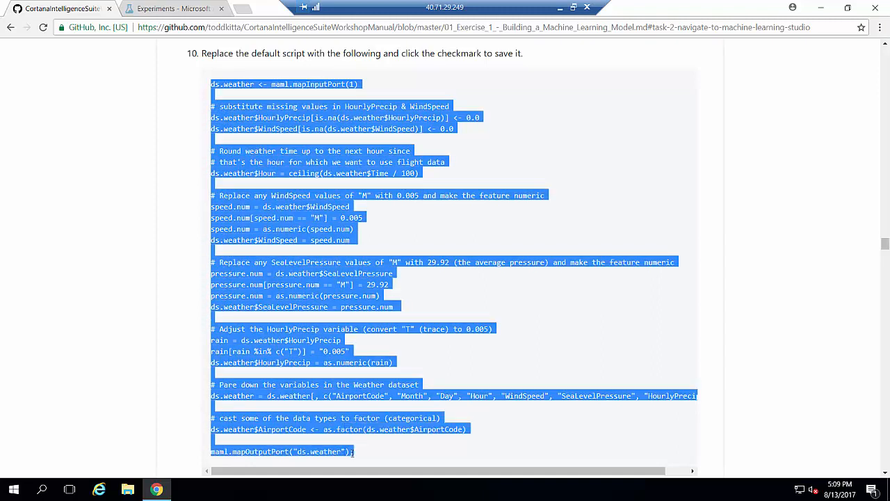
{"action": "right_click", "coordinate": [352, 452]}
{"action": "left_click", "coordinate": [386, 396]}
{"action": "left_click", "coordinate": [179, 10]}
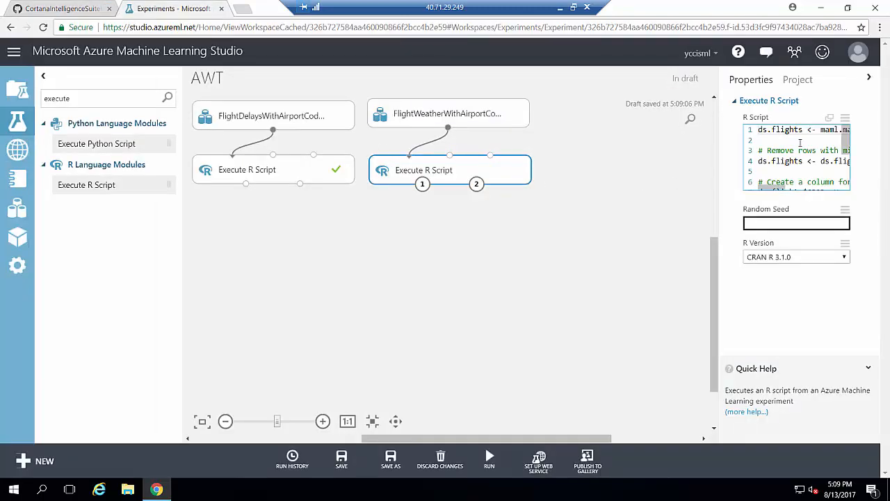
Replace the new module's flights script with the pasted weather script.
{"action": "left_click", "coordinate": [829, 118]}
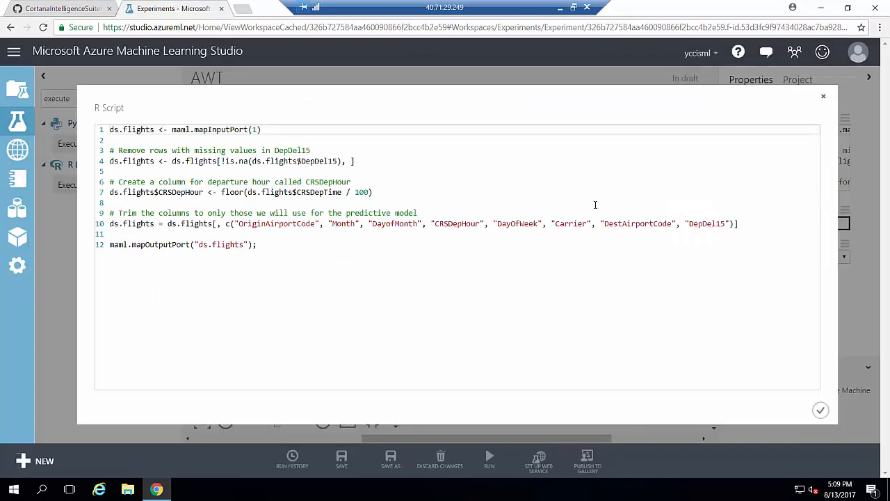
{"action": "key", "text": "ctrl+a"}
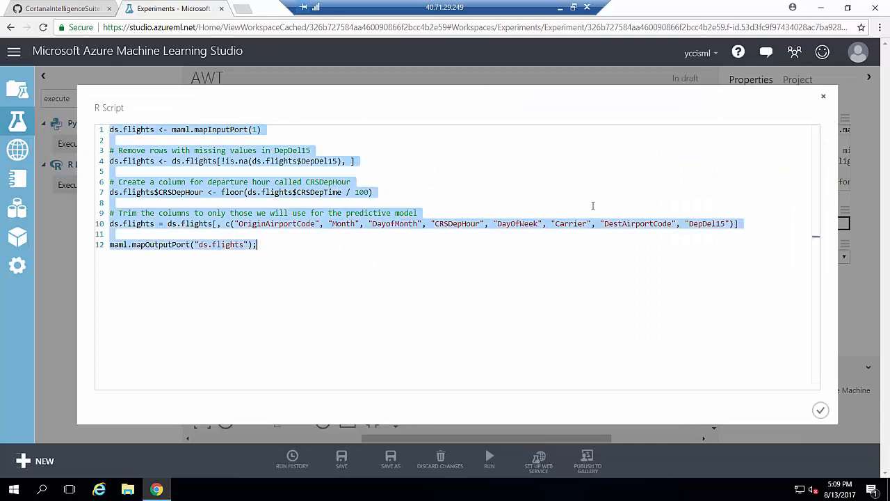
{"action": "key", "text": "ctrl+v"}
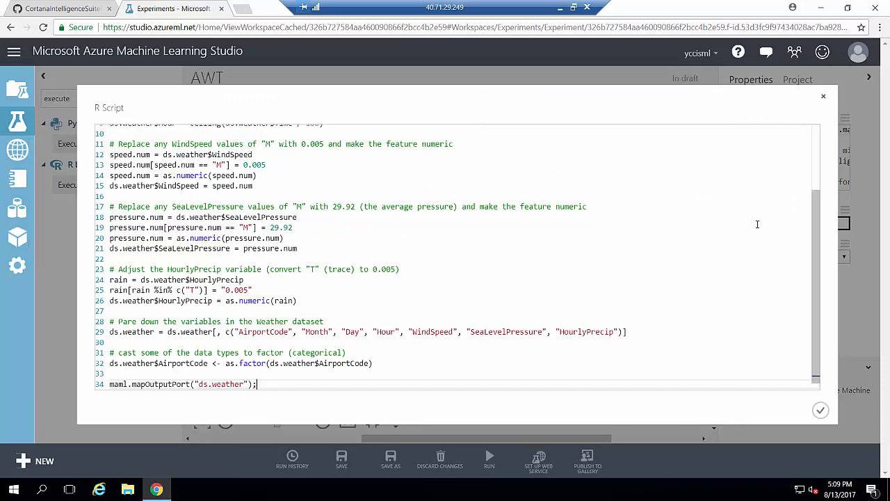
Review the pasted weather script, including the M value and 0.005 replacements on line 13.
{"action": "left_click_drag", "start_coordinate": [817, 210], "coordinate": [816, 205]}
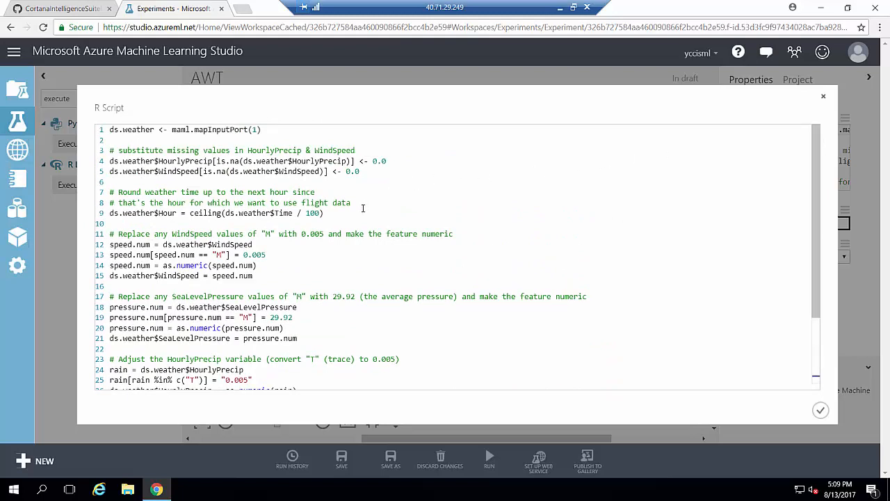
{"action": "left_click_drag", "start_coordinate": [227, 255], "coordinate": [209, 255]}
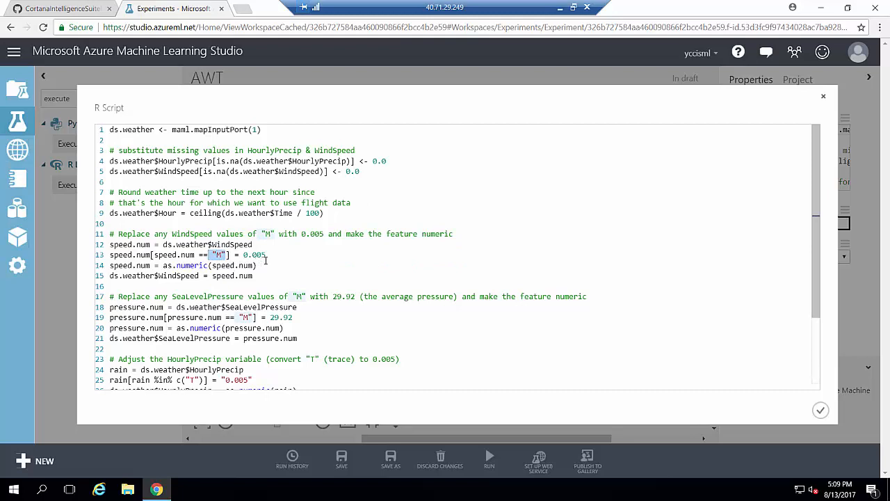
{"action": "left_click", "coordinate": [272, 258]}
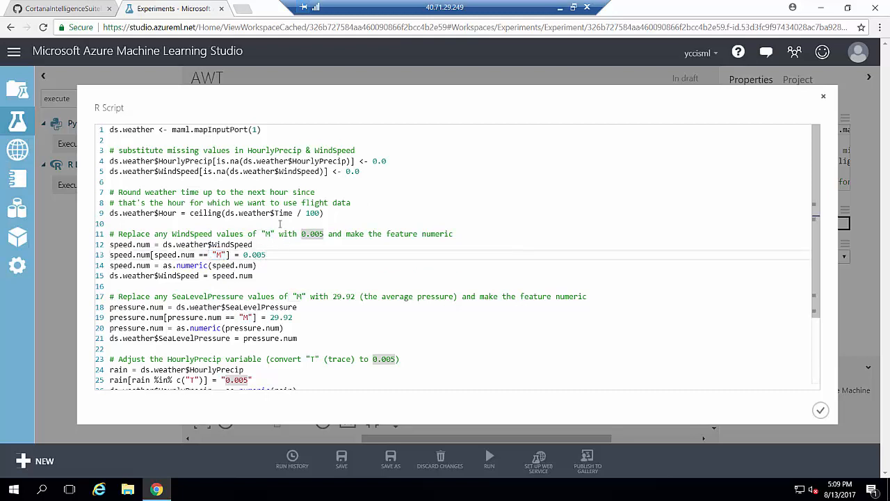
{"action": "left_click", "coordinate": [365, 213]}
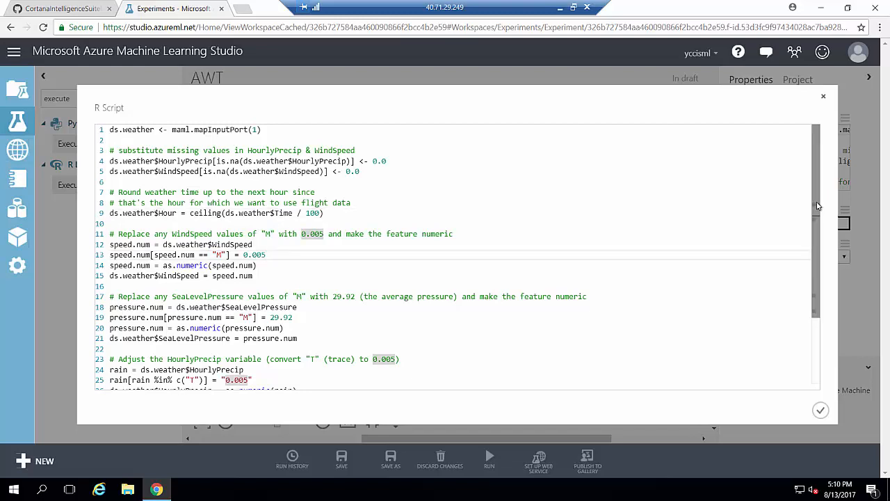
{"action": "left_click_drag", "start_coordinate": [816, 211], "coordinate": [814, 273]}
{"action": "left_click", "coordinate": [490, 234]}
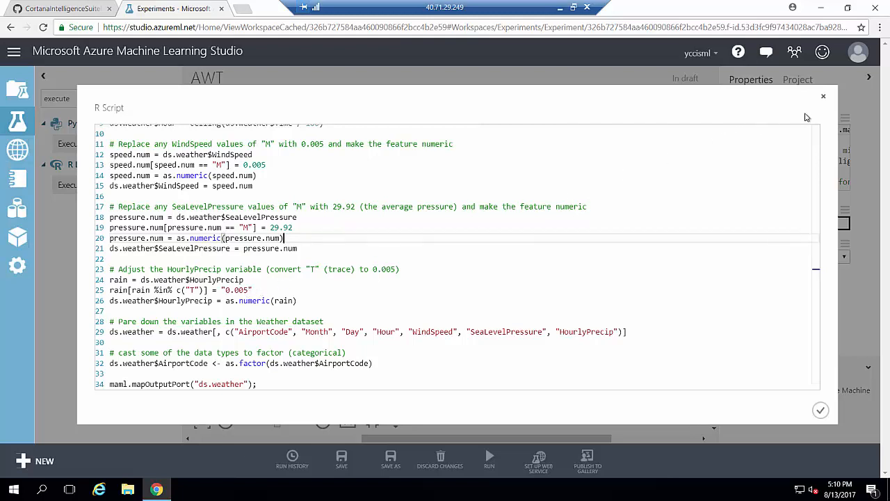
{"action": "left_click", "coordinate": [786, 384]}
Save the weather script, run only that module, and scroll the manual to Task 6.
{"action": "left_click", "coordinate": [821, 411]}
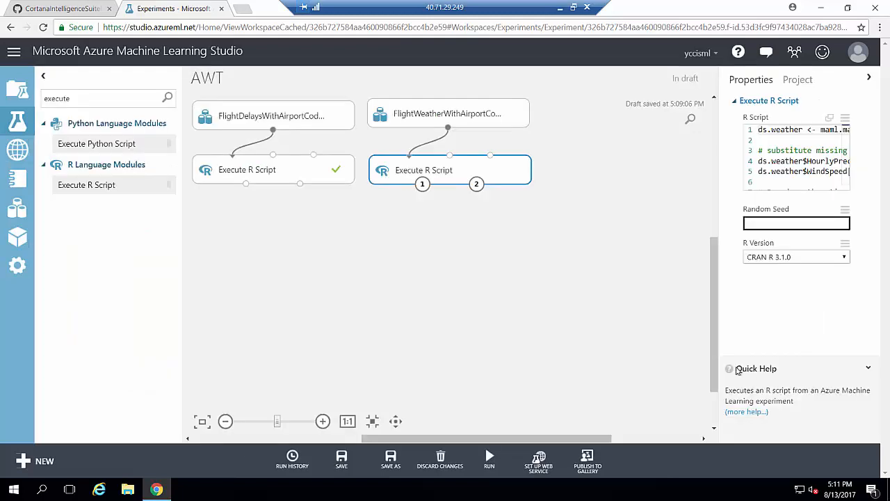
{"action": "right_click", "coordinate": [449, 178]}
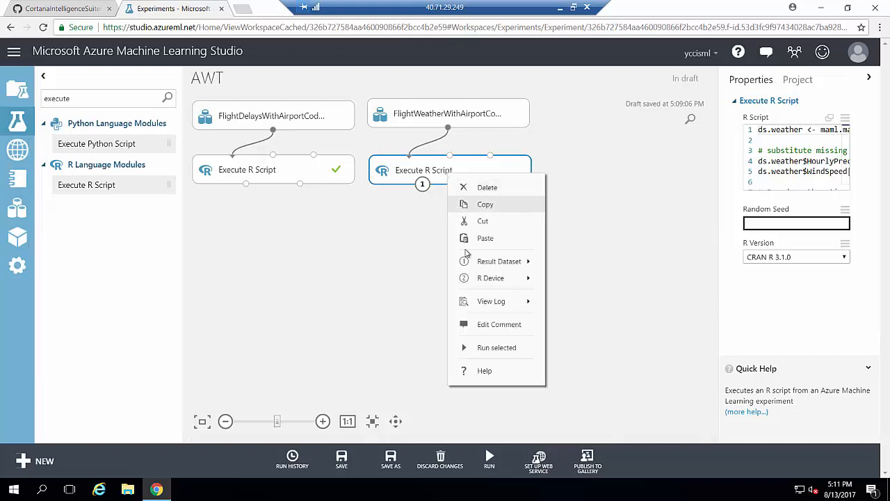
{"action": "left_click", "coordinate": [487, 347]}
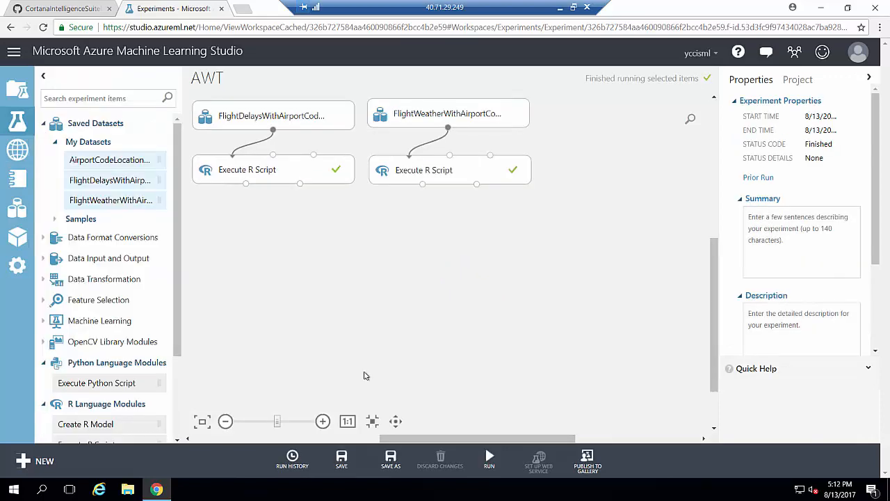
{"action": "left_click", "coordinate": [54, 9]}
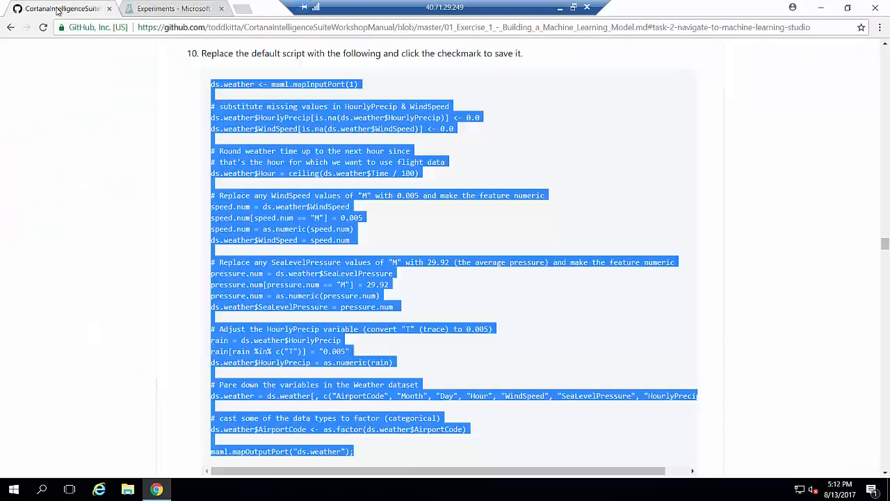
{"action": "left_click_drag", "start_coordinate": [885, 243], "coordinate": [885, 262]}
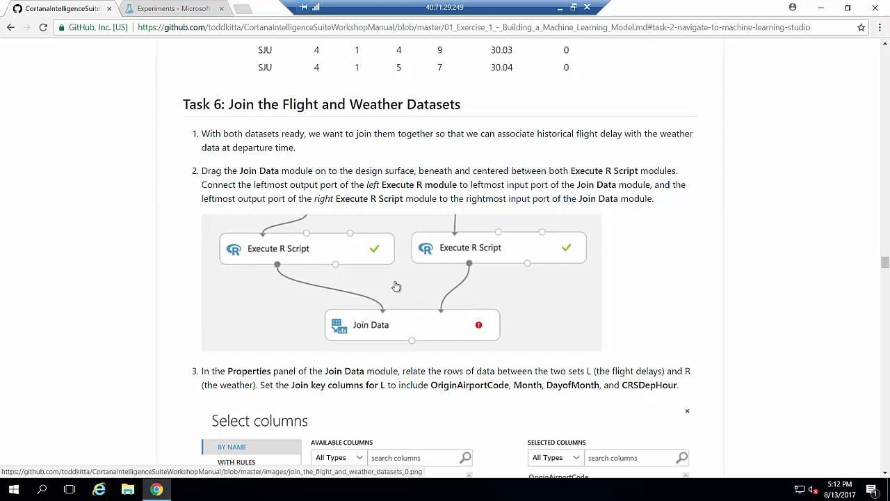
Open the weather script's result dataset from its output port.
{"action": "left_click", "coordinate": [172, 14]}
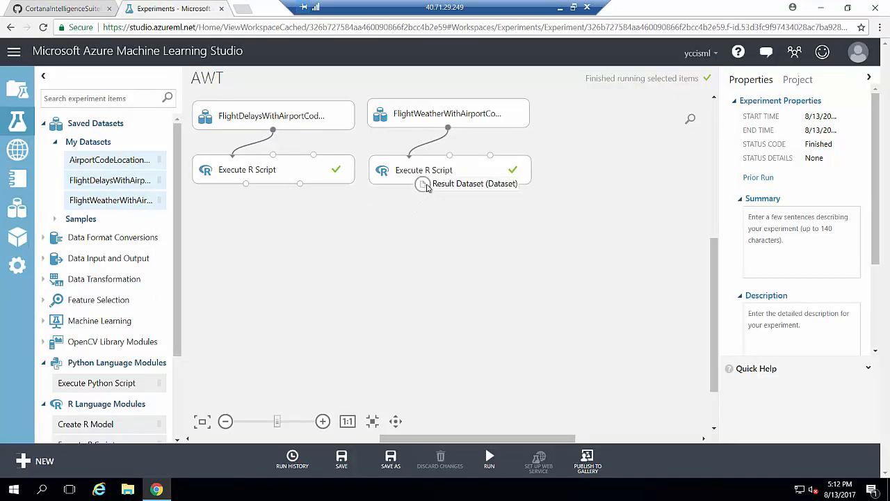
{"action": "right_click", "coordinate": [424, 185]}
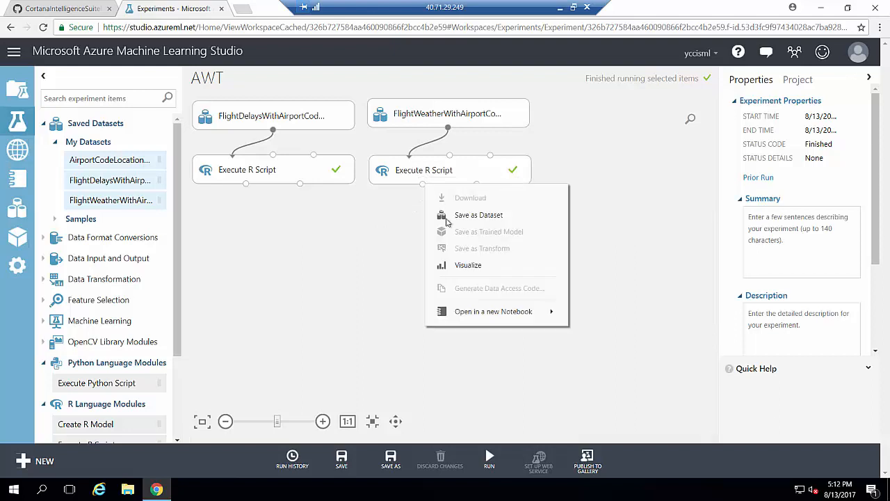
{"action": "left_click", "coordinate": [469, 267]}
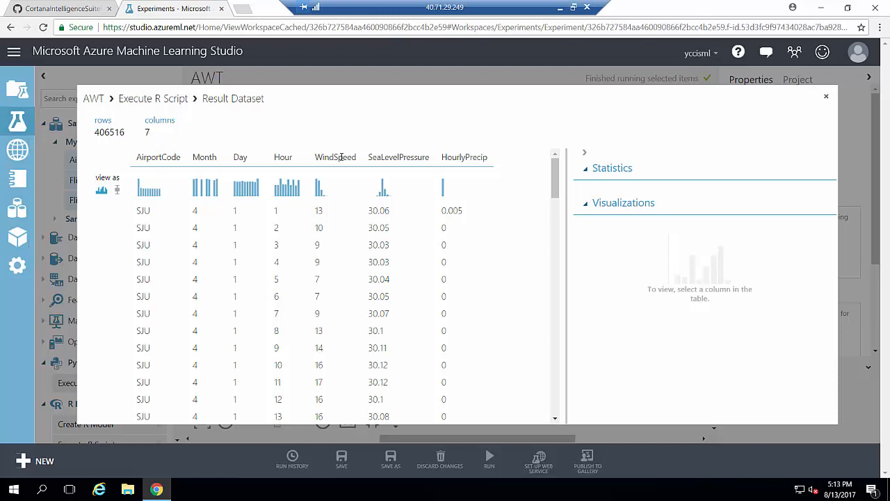
Check SeaLevelPressure, HourlyPrecip and WindSpeed statistics, then close the result view.
{"action": "left_click", "coordinate": [366, 160]}
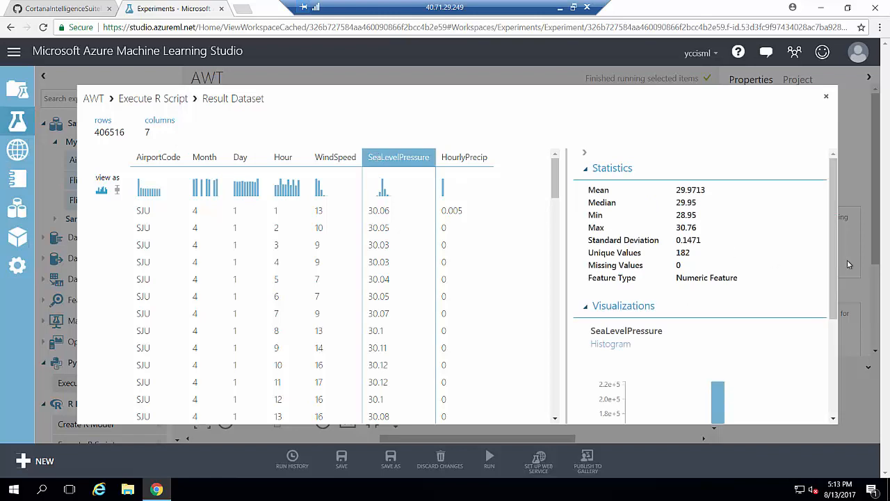
{"action": "left_click_drag", "start_coordinate": [836, 250], "coordinate": [836, 345]}
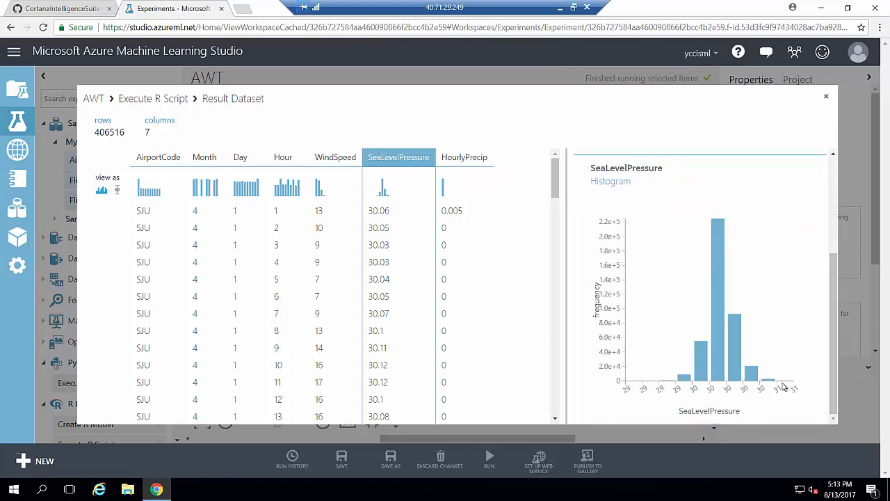
{"action": "left_click", "coordinate": [464, 159]}
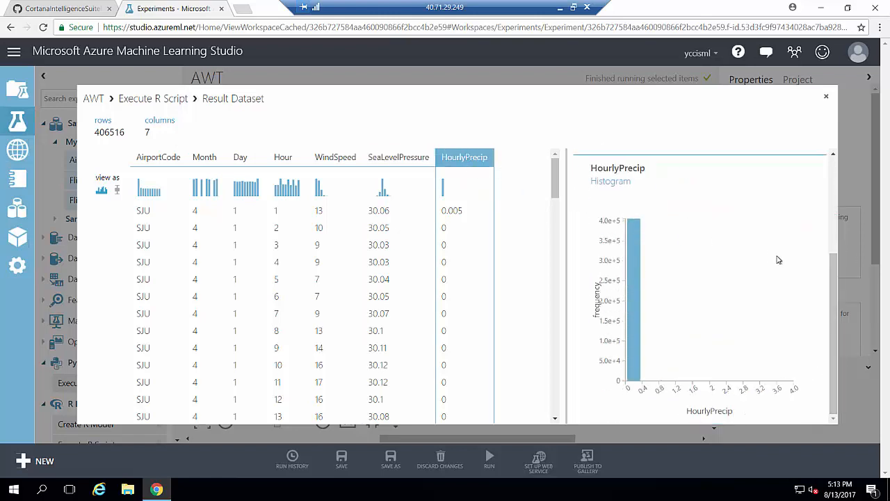
{"action": "left_click_drag", "start_coordinate": [830, 304], "coordinate": [832, 208]}
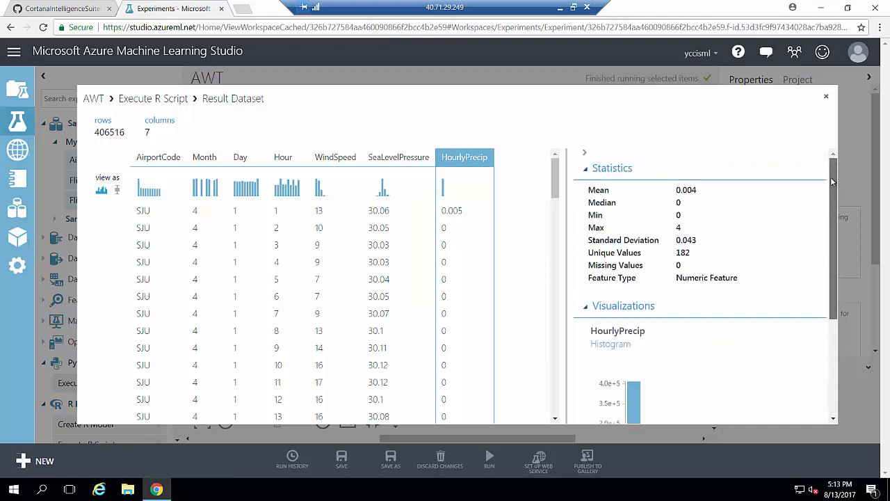
{"action": "left_click", "coordinate": [398, 157]}
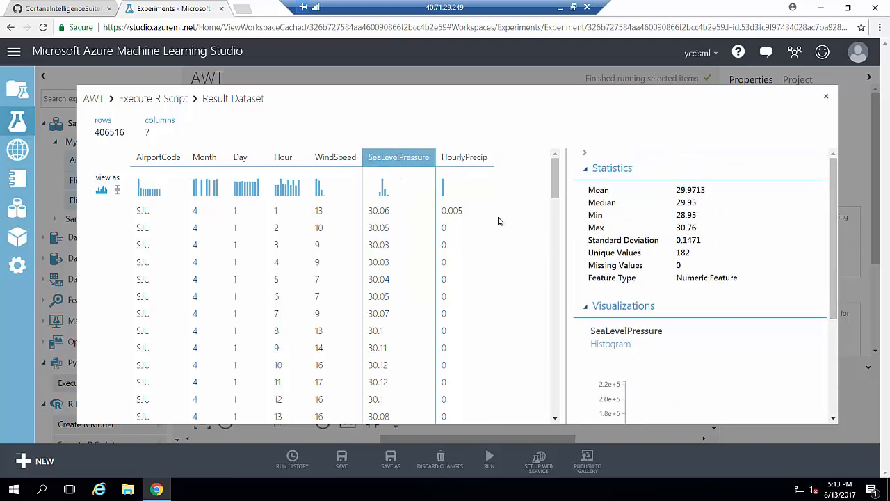
{"action": "left_click", "coordinate": [333, 157]}
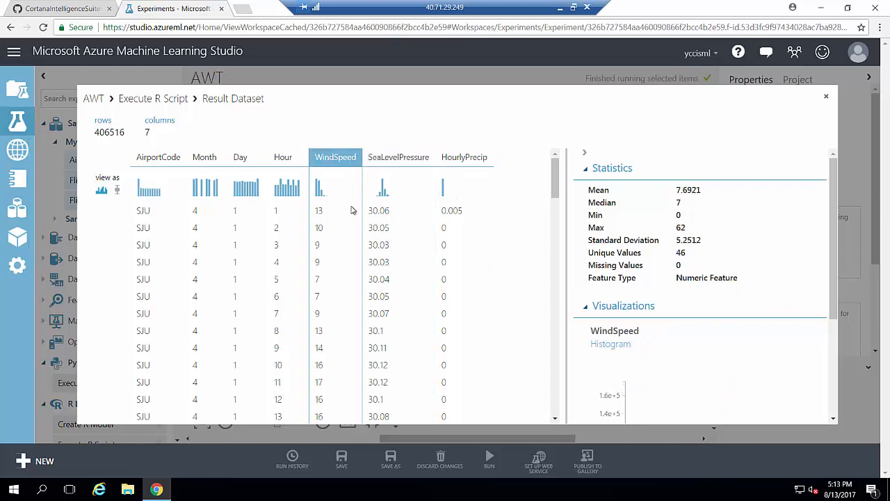
{"action": "left_click_drag", "start_coordinate": [828, 218], "coordinate": [834, 133]}
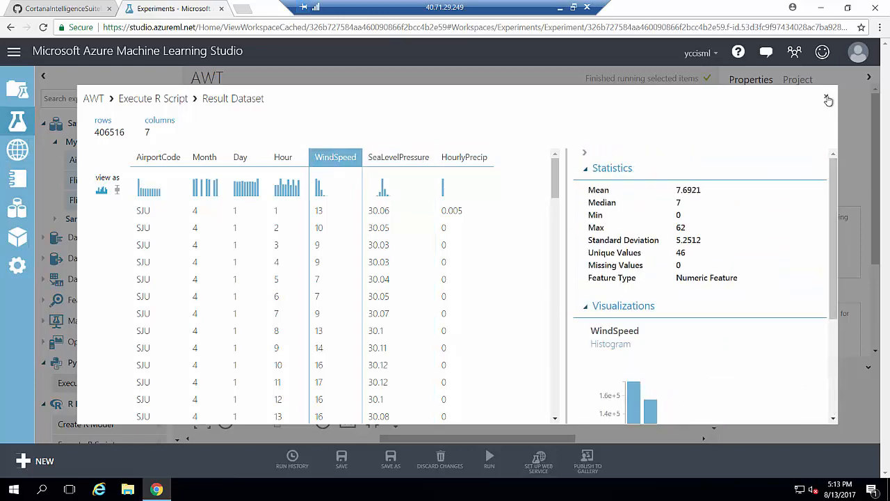
{"action": "left_click", "coordinate": [826, 96]}
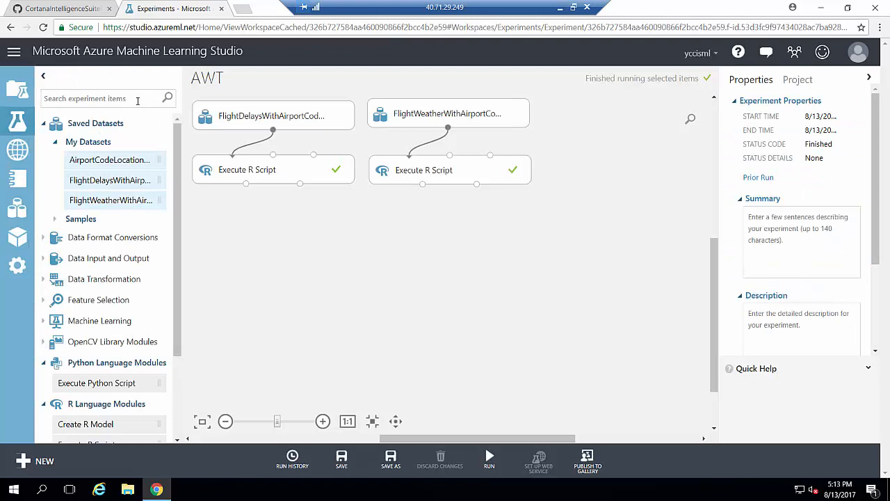
Place a Join Data module on the canvas below the scripts.
{"action": "left_click", "coordinate": [137, 98]}
{"action": "type", "text": "join"}
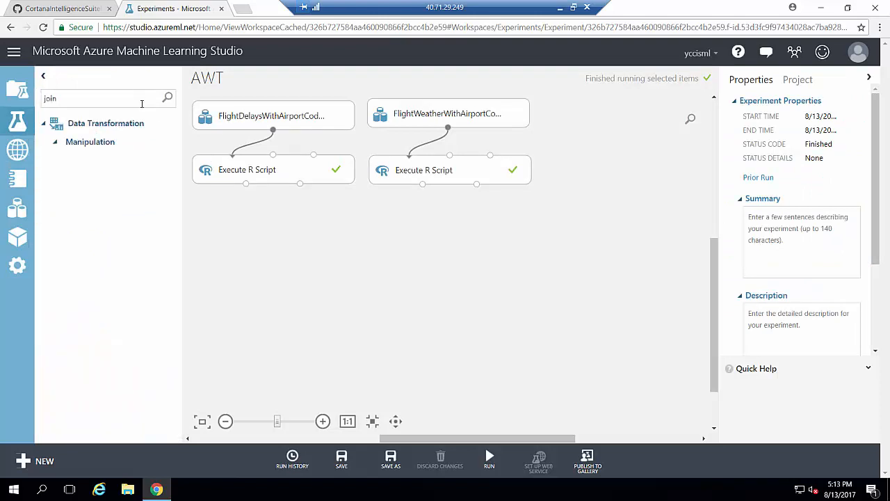
{"action": "left_click_drag", "start_coordinate": [104, 169], "coordinate": [369, 229]}
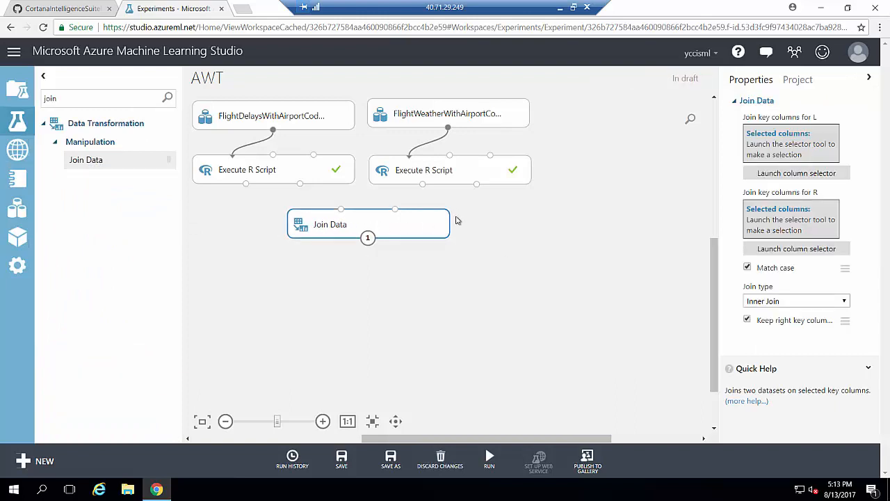
{"action": "left_click", "coordinate": [549, 208]}
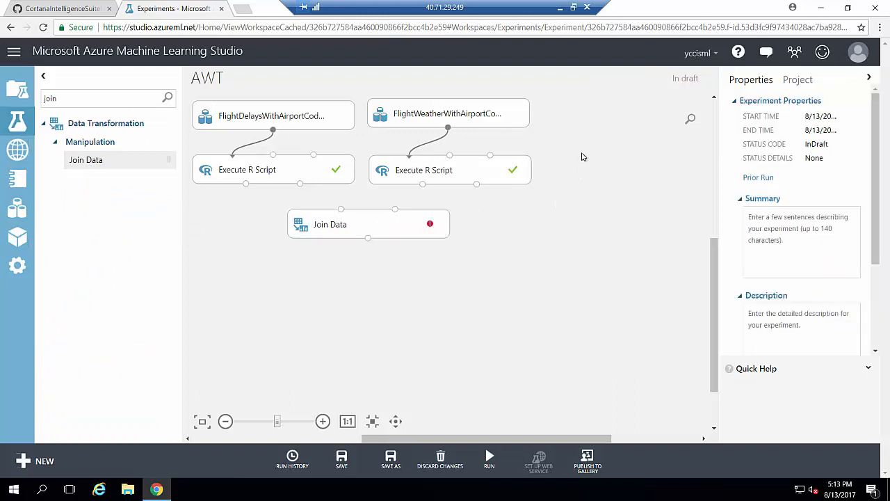
Center Join Data beneath both scripts and connect their outputs to its left and right inputs.
{"action": "left_click_drag", "start_coordinate": [559, 138], "coordinate": [171, 207]}
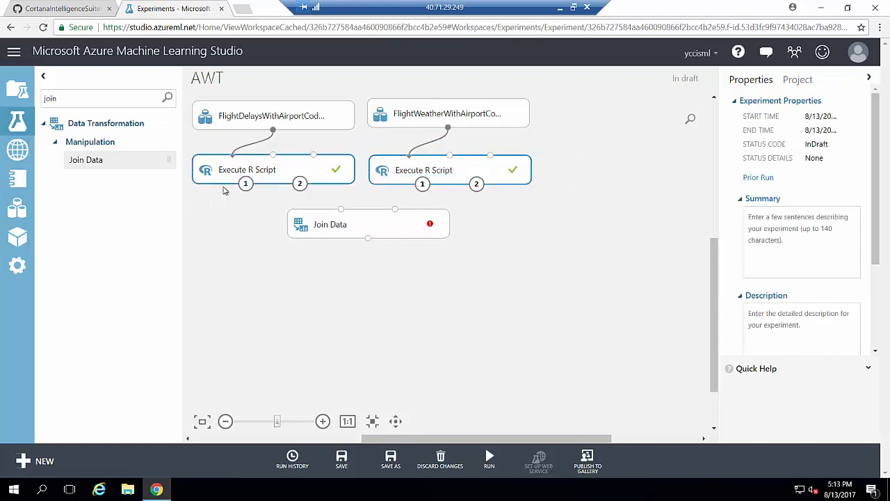
{"action": "left_click_drag", "start_coordinate": [224, 181], "coordinate": [223, 167]}
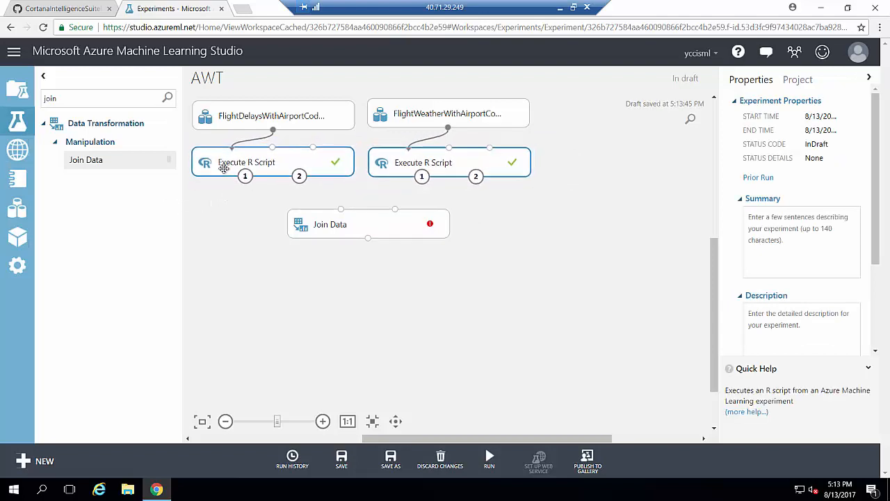
{"action": "left_click_drag", "start_coordinate": [310, 227], "coordinate": [306, 214]}
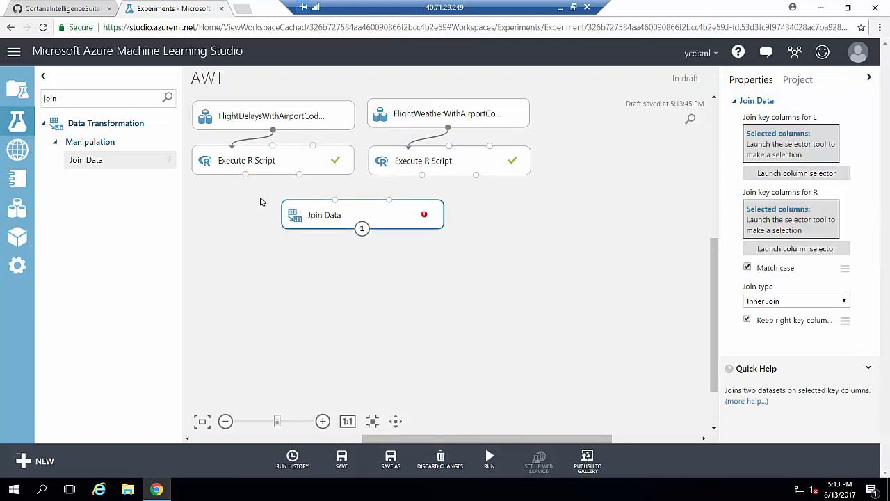
{"action": "left_click_drag", "start_coordinate": [246, 174], "coordinate": [342, 211]}
{"action": "left_click_drag", "start_coordinate": [422, 175], "coordinate": [363, 213]}
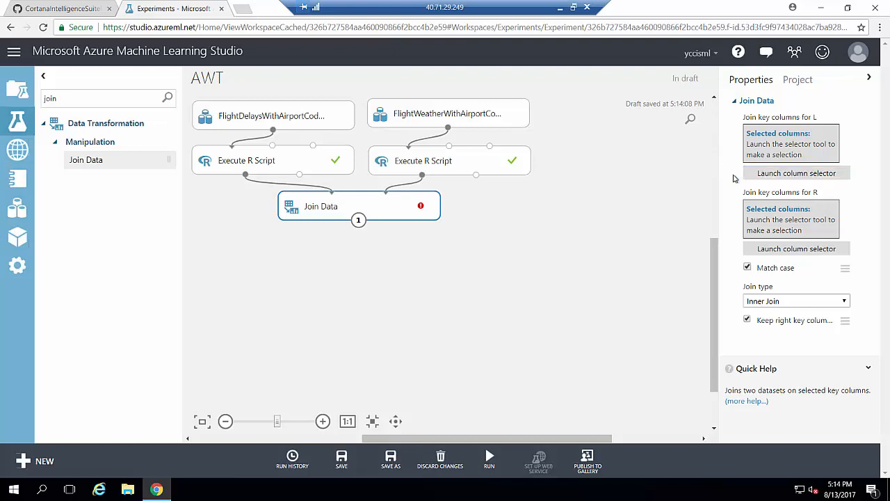
Set the left join keys to OriginAirportCode, Month, DayofMonth and CRSDepHour.
{"action": "left_click", "coordinate": [760, 173]}
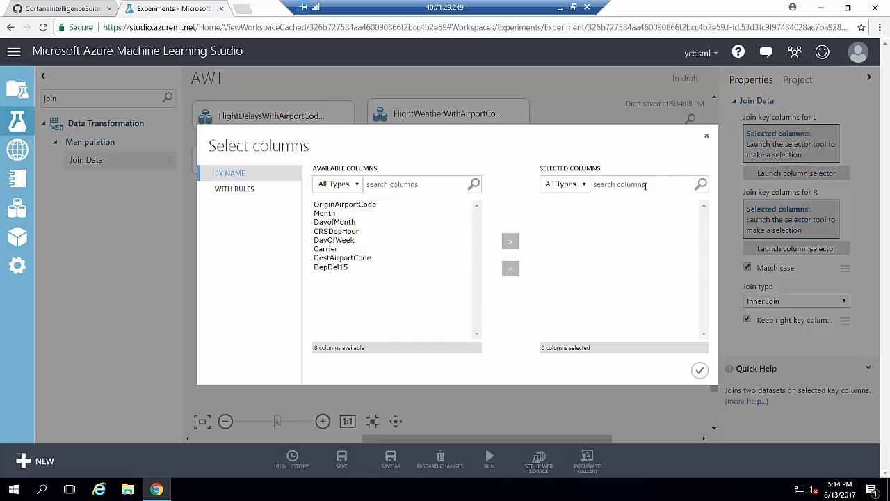
{"action": "left_click", "coordinate": [376, 207]}
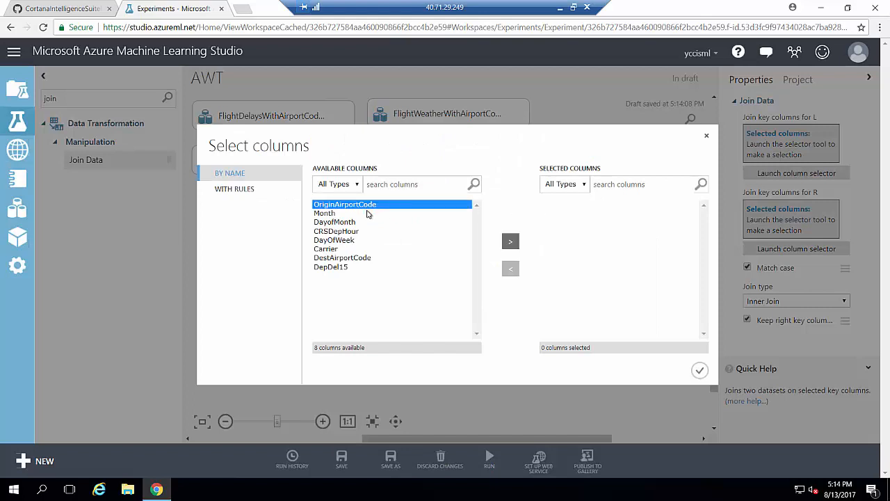
{"action": "left_click", "coordinate": [348, 214], "text": "shift"}
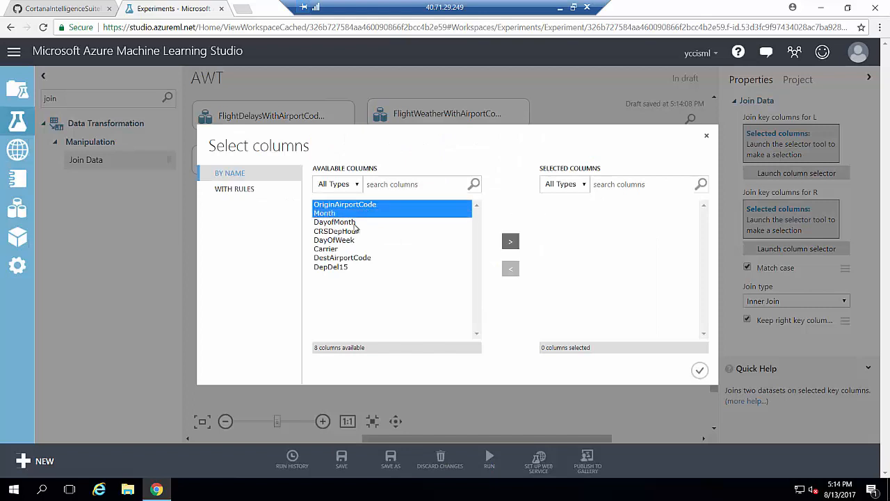
{"action": "left_click", "coordinate": [354, 222], "text": "shift"}
{"action": "left_click", "coordinate": [356, 233], "text": "shift"}
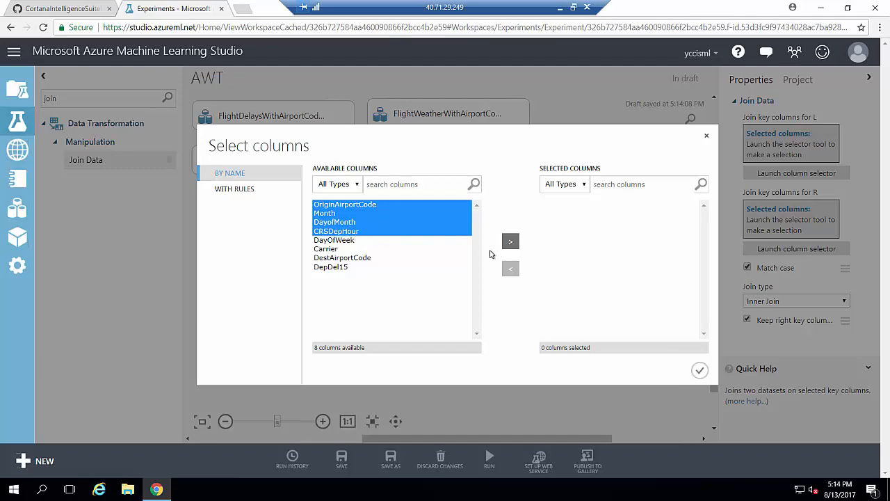
{"action": "left_click", "coordinate": [511, 241]}
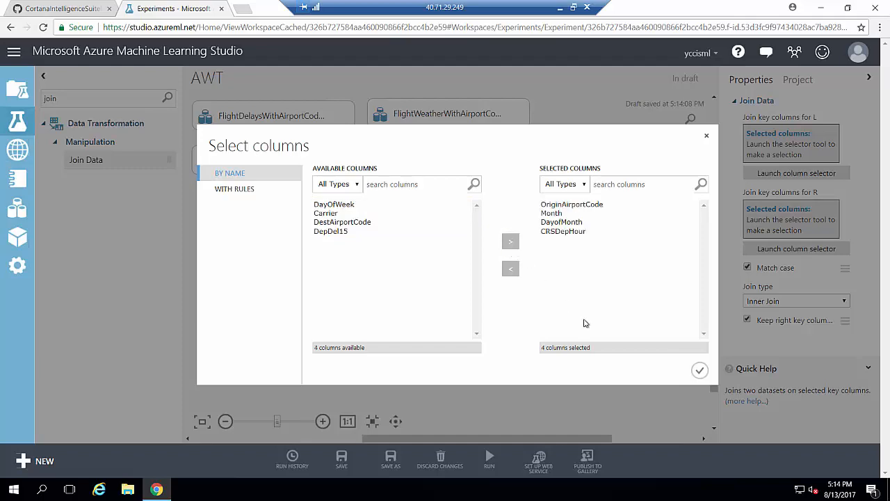
{"action": "left_click", "coordinate": [700, 370]}
Set the right join keys to AirportCode, Month, Day and Hour.
{"action": "left_click", "coordinate": [803, 261]}
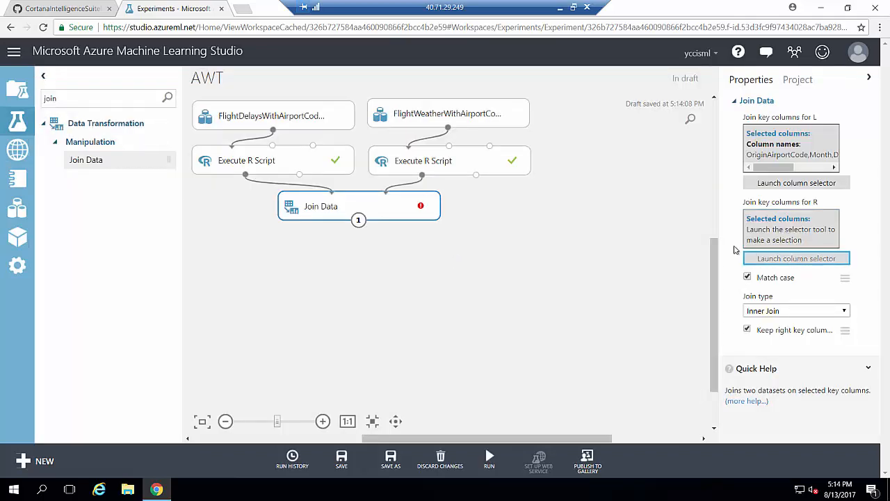
{"action": "left_click_drag", "start_coordinate": [356, 205], "coordinate": [332, 233]}
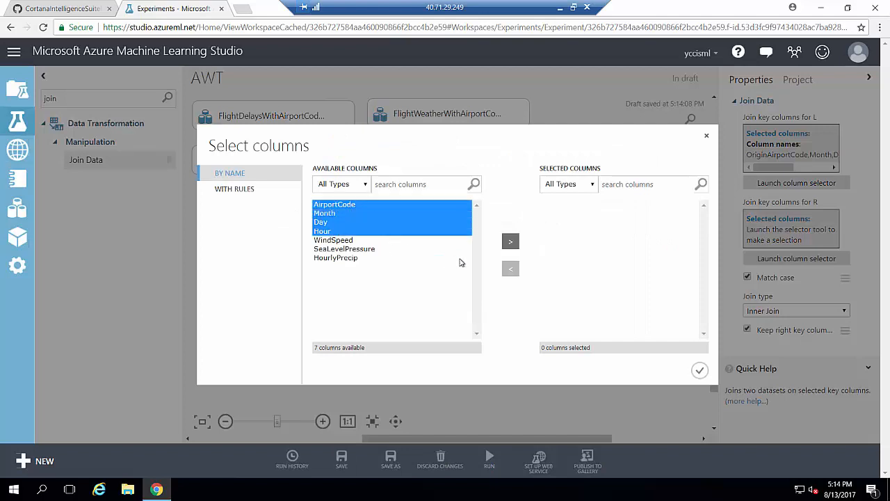
{"action": "left_click", "coordinate": [511, 241]}
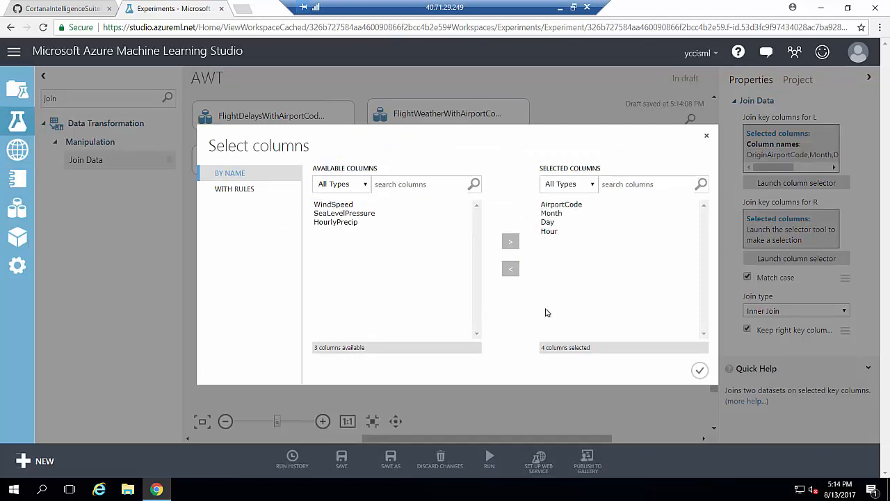
{"action": "left_click", "coordinate": [700, 370]}
Turn off Keep right key columns and run only the Join Data module.
{"action": "left_click_drag", "start_coordinate": [877, 175], "coordinate": [878, 265]}
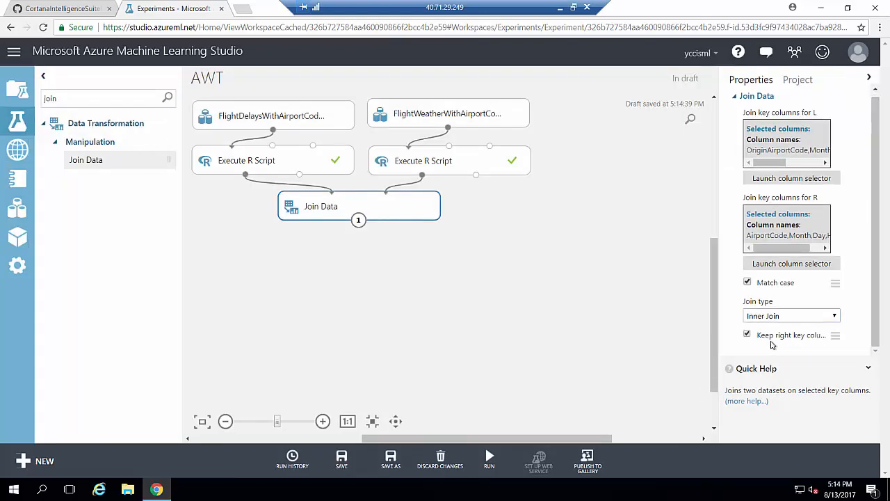
{"action": "left_click", "coordinate": [750, 336]}
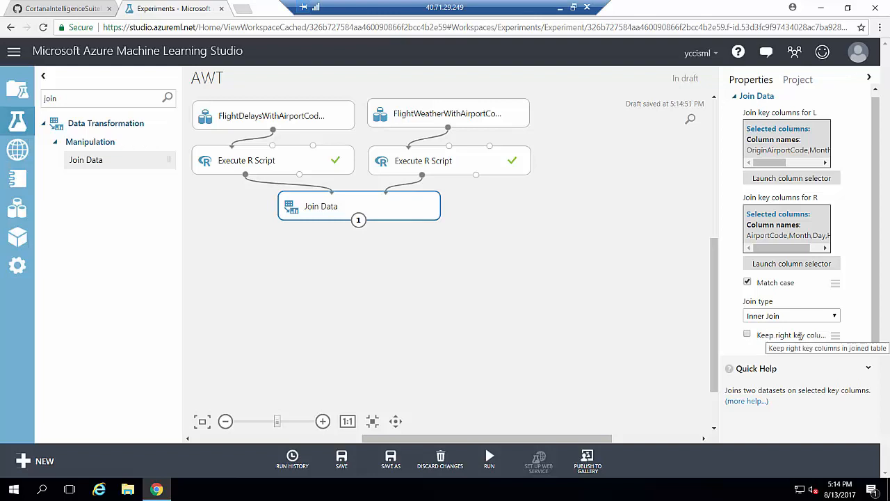
{"action": "right_click", "coordinate": [398, 208]}
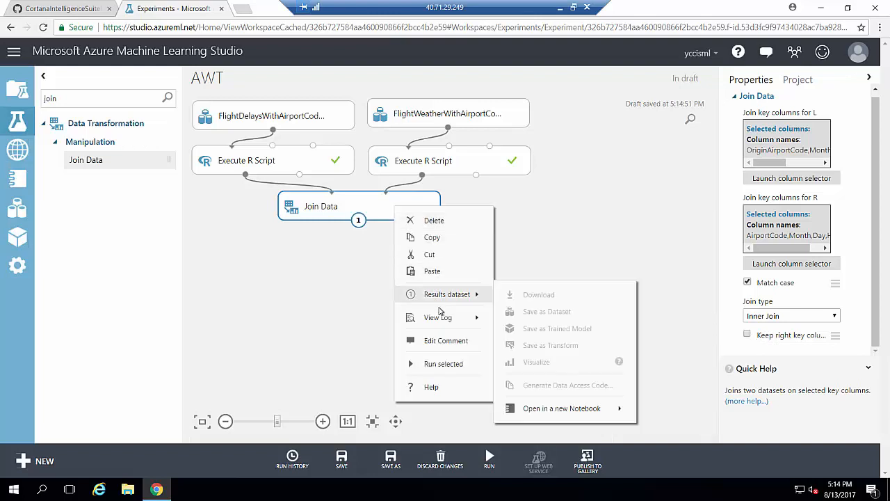
{"action": "left_click", "coordinate": [445, 364]}
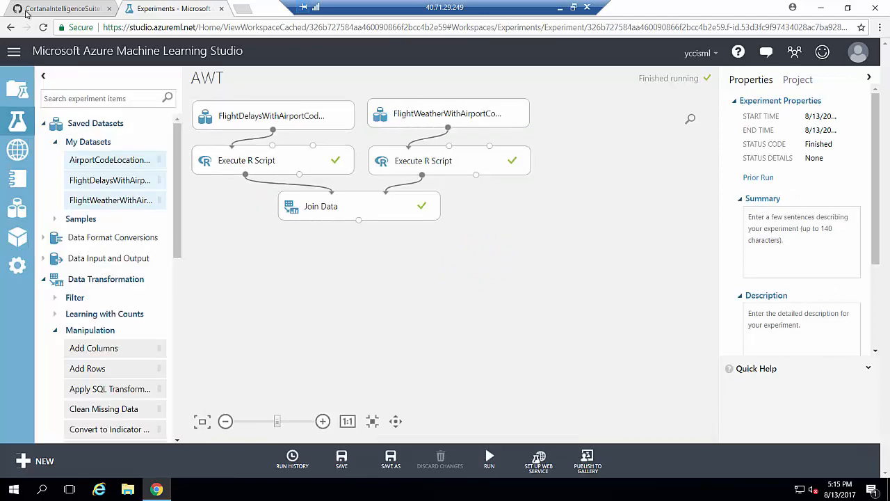
{"action": "left_click", "coordinate": [29, 8]}
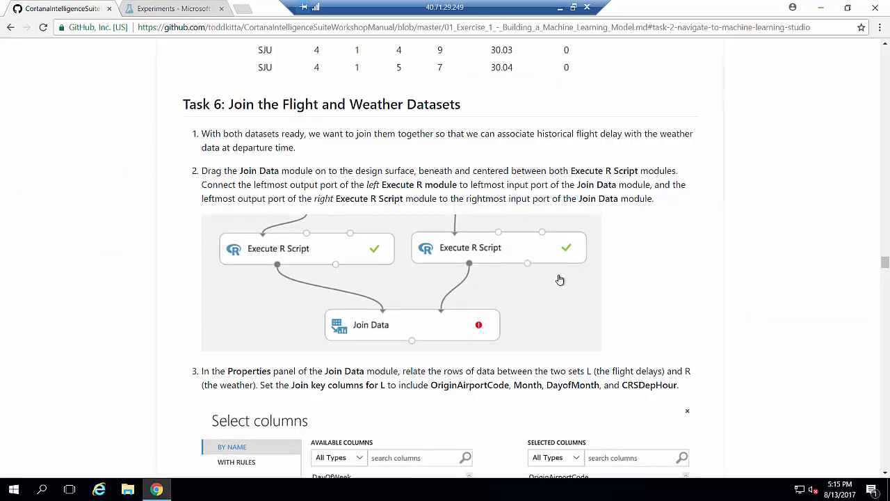
Copy the manual's step 7 R script that casts flight columns to categorical.
{"action": "left_click_drag", "start_coordinate": [884, 264], "coordinate": [884, 290]}
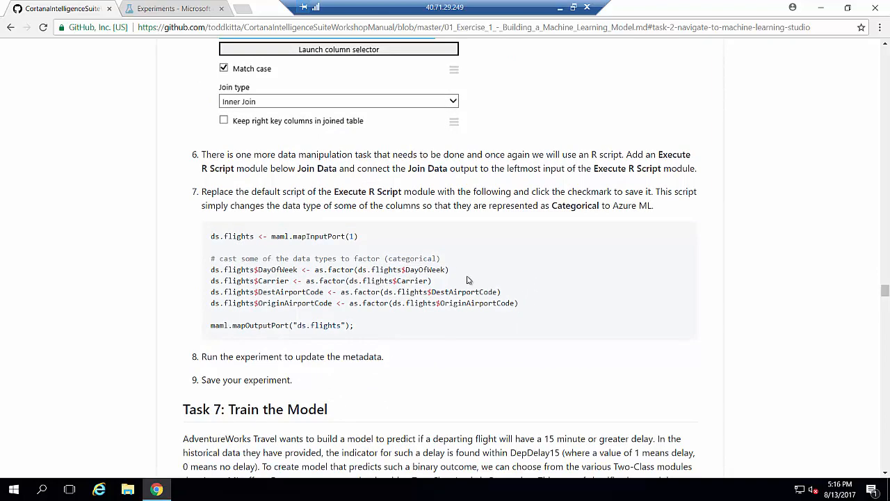
{"action": "left_click_drag", "start_coordinate": [393, 326], "coordinate": [212, 236]}
{"action": "right_click", "coordinate": [213, 238]}
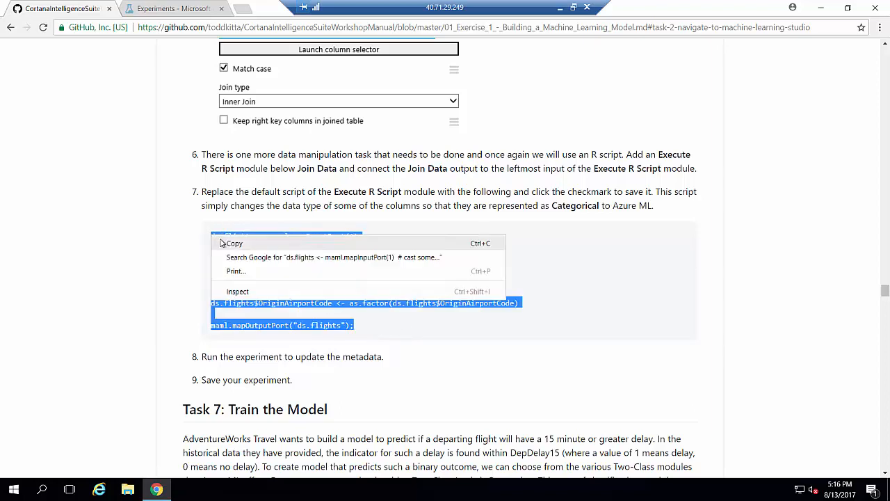
{"action": "left_click", "coordinate": [224, 244]}
{"action": "left_click", "coordinate": [201, 10]}
{"action": "left_click", "coordinate": [104, 98]}
Add a new Execute R Script below Join Data, fed by Join Data's output.
{"action": "type", "text": "execute"}
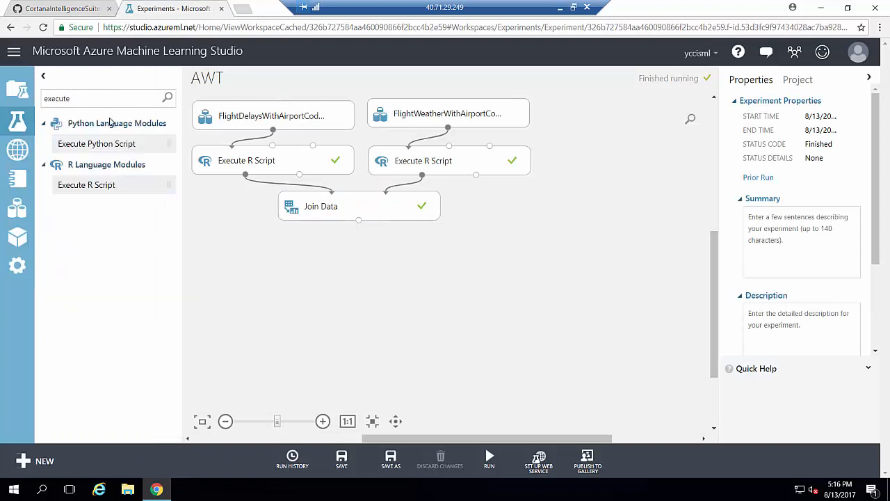
{"action": "left_click_drag", "start_coordinate": [108, 185], "coordinate": [361, 262]}
{"action": "left_click_drag", "start_coordinate": [359, 221], "coordinate": [320, 252]}
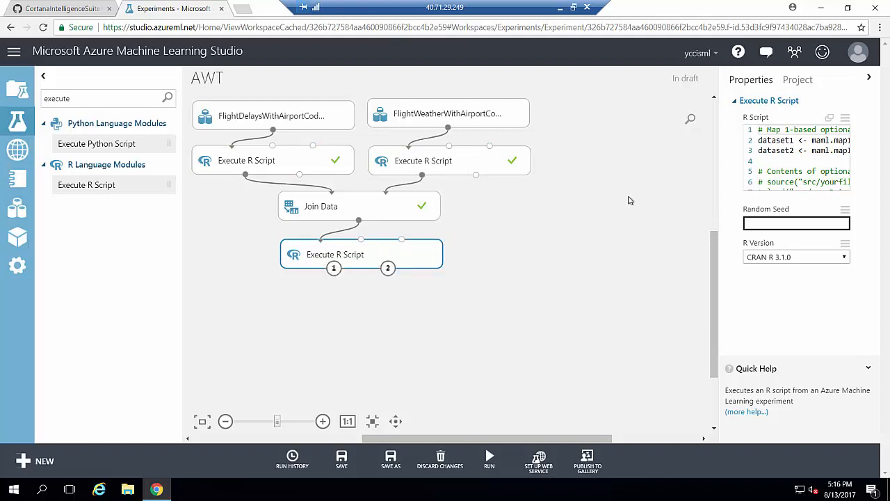
Paste the type-casting script into the new module, save it, and run it alone.
{"action": "left_click", "coordinate": [829, 119]}
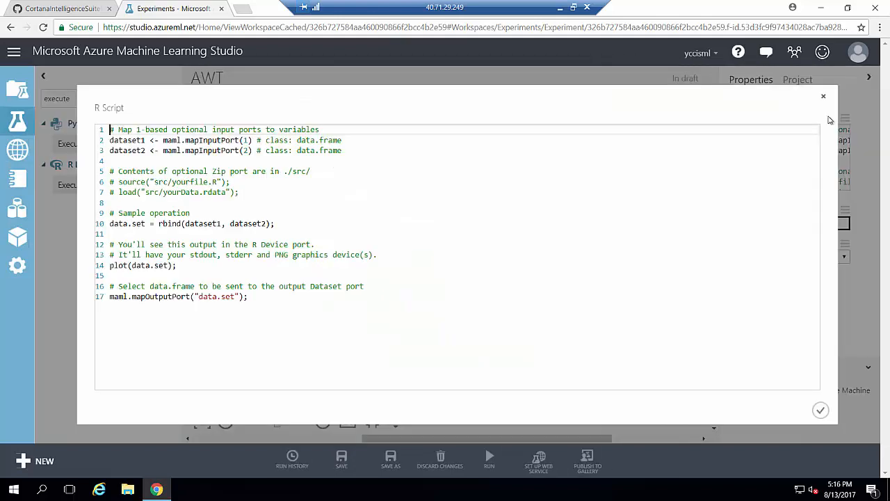
{"action": "key", "text": "ctrl+a"}
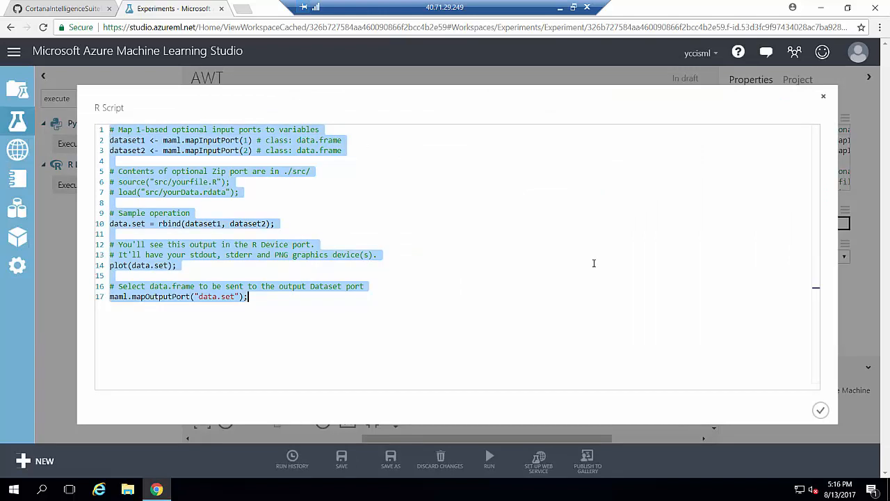
{"action": "key", "text": "ctrl+v"}
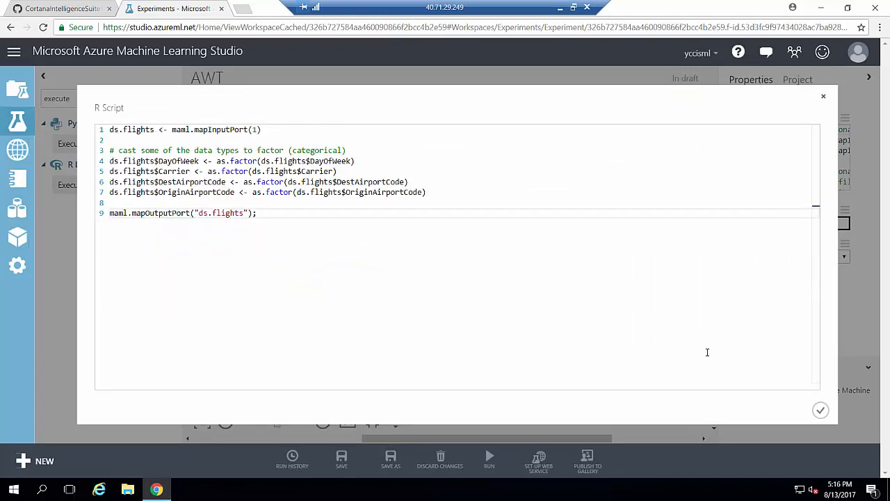
{"action": "left_click", "coordinate": [821, 410]}
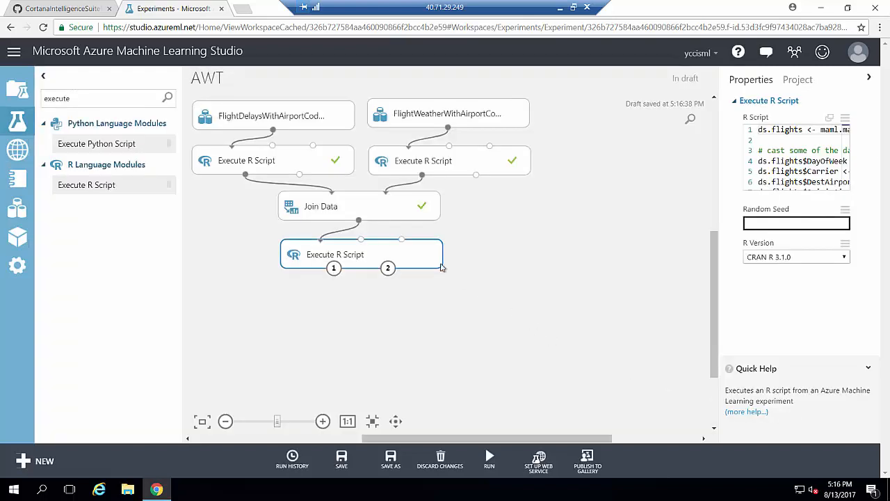
{"action": "right_click", "coordinate": [416, 251]}
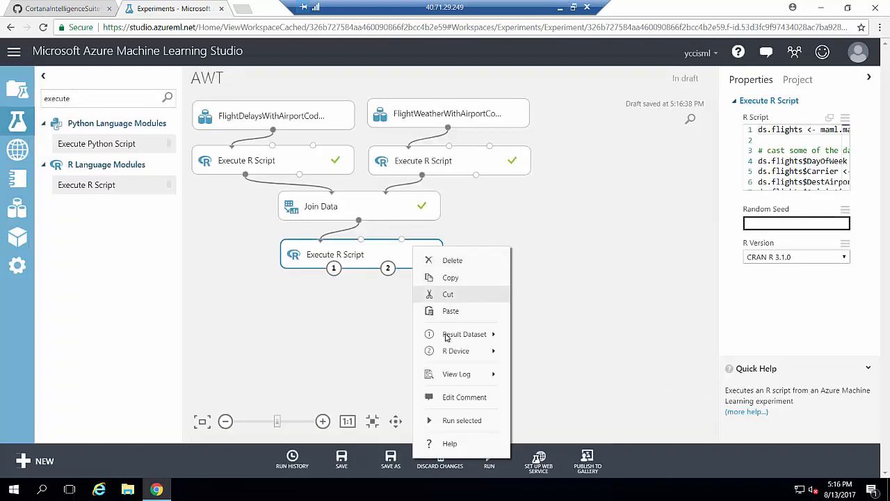
{"action": "left_click", "coordinate": [463, 421]}
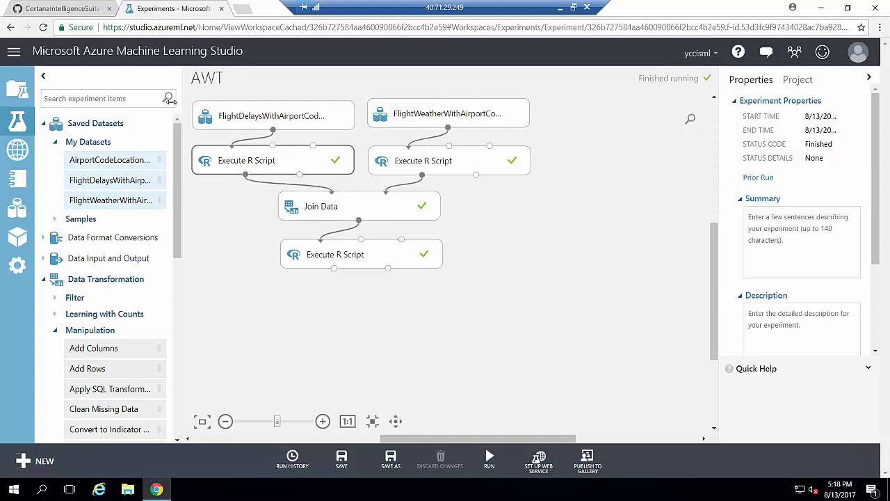
{"action": "left_click", "coordinate": [41, 9]}
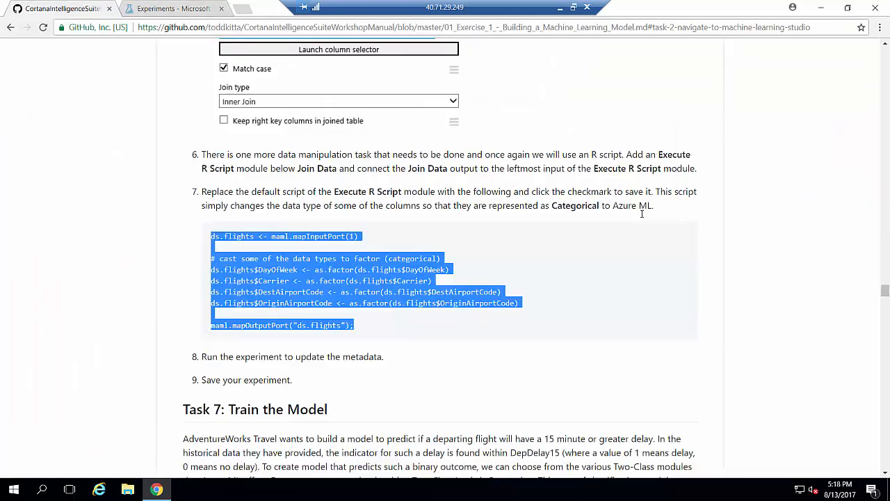
{"action": "left_click", "coordinate": [884, 286]}
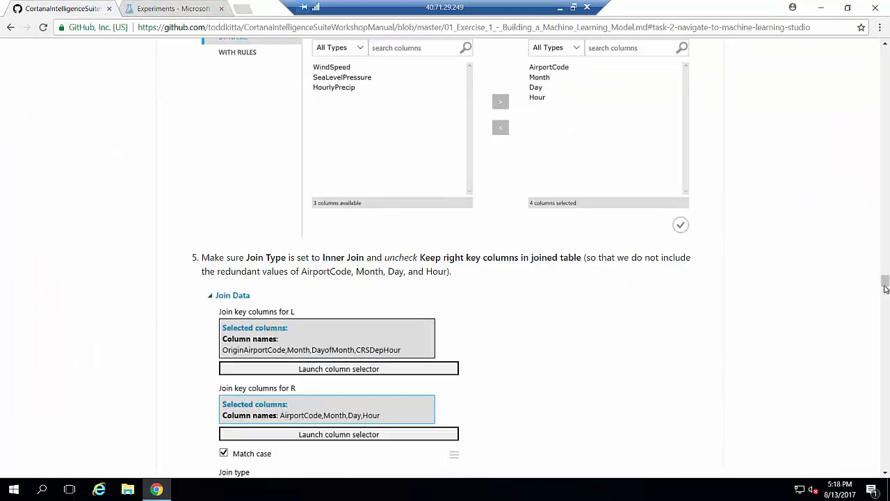
{"action": "left_click_drag", "start_coordinate": [884, 282], "coordinate": [885, 299]}
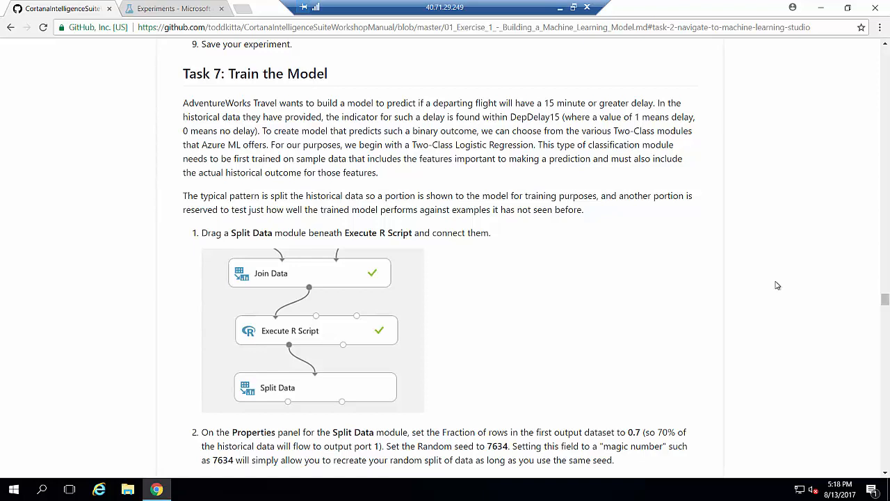
{"action": "left_click_drag", "start_coordinate": [885, 300], "coordinate": [884, 311]}
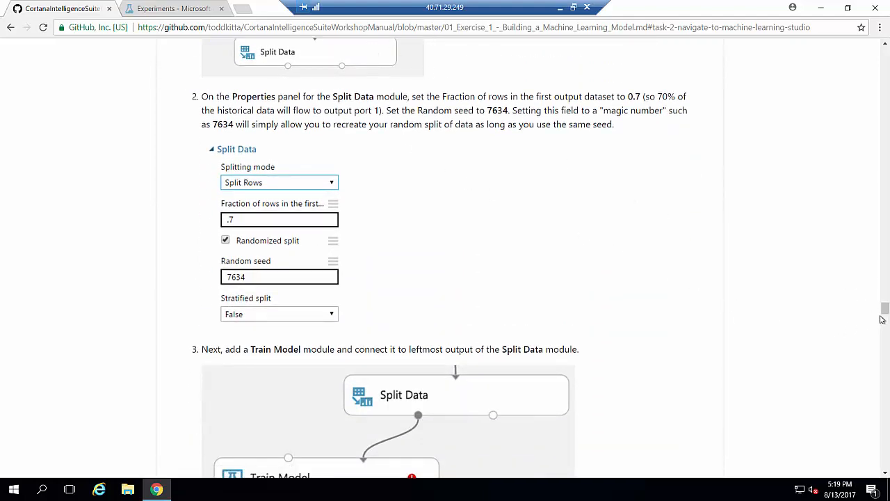
{"action": "left_click_drag", "start_coordinate": [886, 314], "coordinate": [886, 345]}
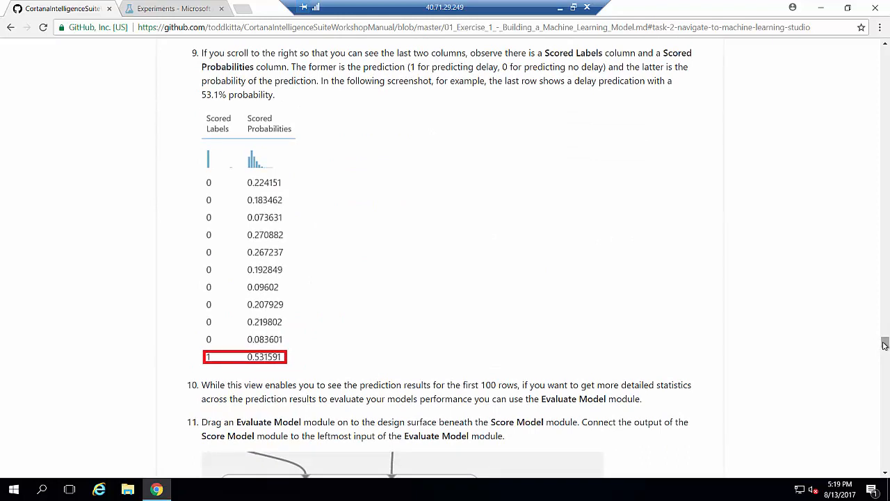
{"action": "left_click_drag", "start_coordinate": [884, 346], "coordinate": [885, 353]}
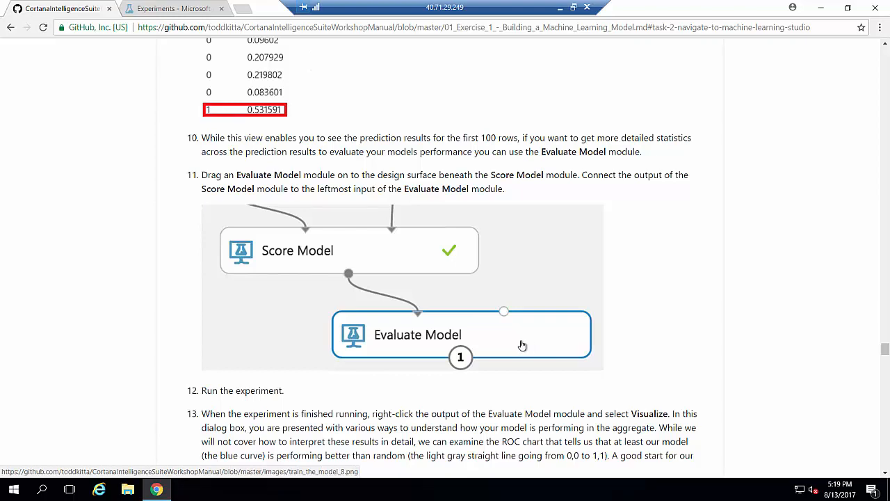
{"action": "scroll", "coordinate": [455, 314], "scroll_direction": "down", "scroll_amount": 3}
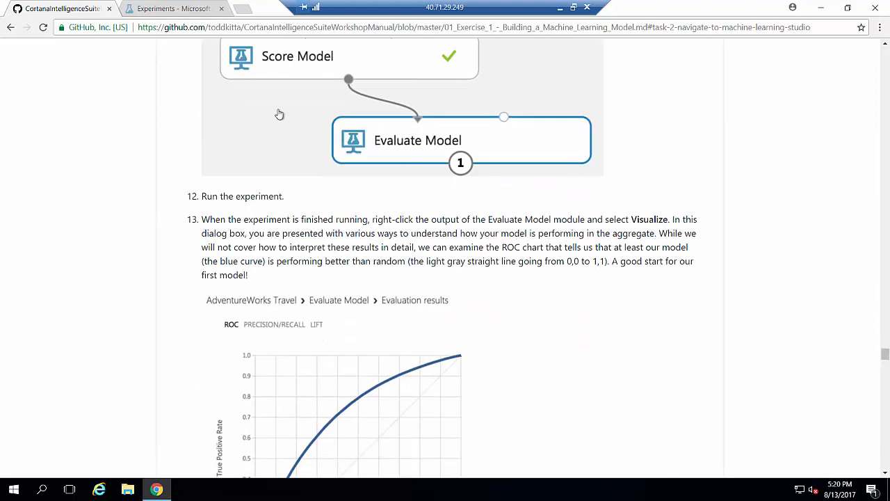
{"action": "left_click", "coordinate": [164, 11]}
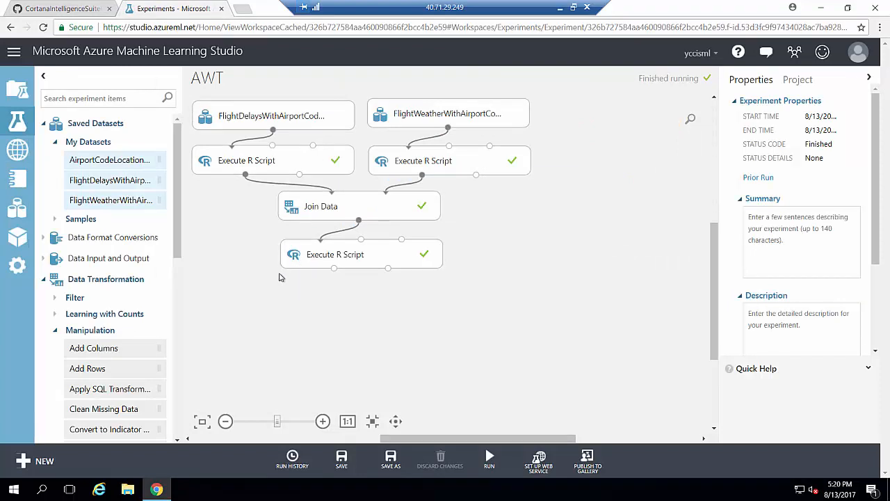
Add a Split Data module fed by the lower Execute R Script and set its first-output fraction to 0.7.
{"action": "type", "text": "spli"}
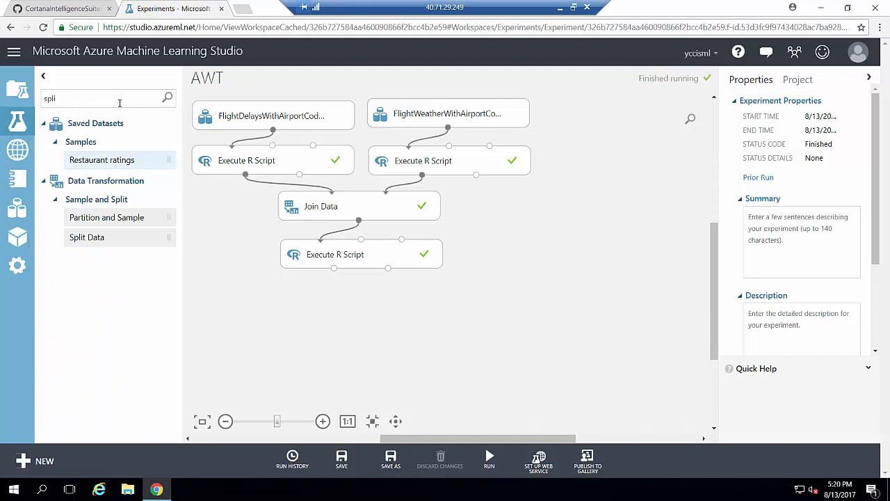
{"action": "left_click_drag", "start_coordinate": [86, 237], "coordinate": [451, 311]}
{"action": "left_click_drag", "start_coordinate": [401, 260], "coordinate": [493, 257]}
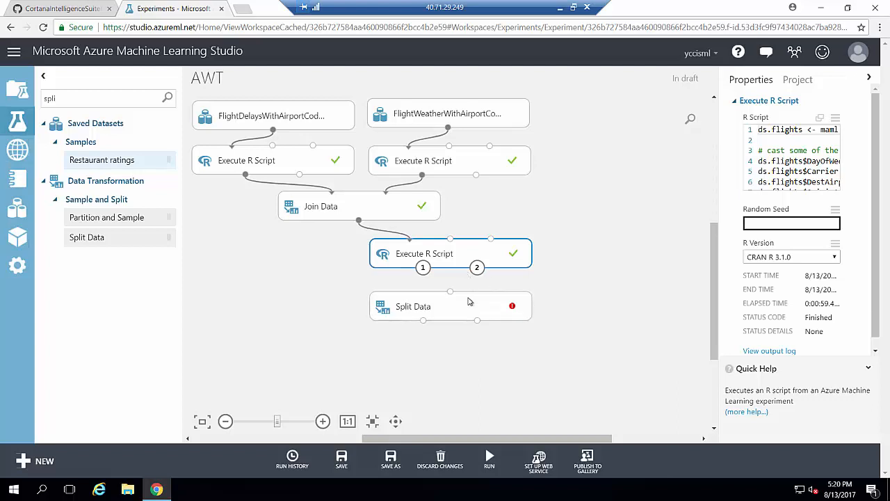
{"action": "left_click_drag", "start_coordinate": [468, 300], "coordinate": [466, 294]}
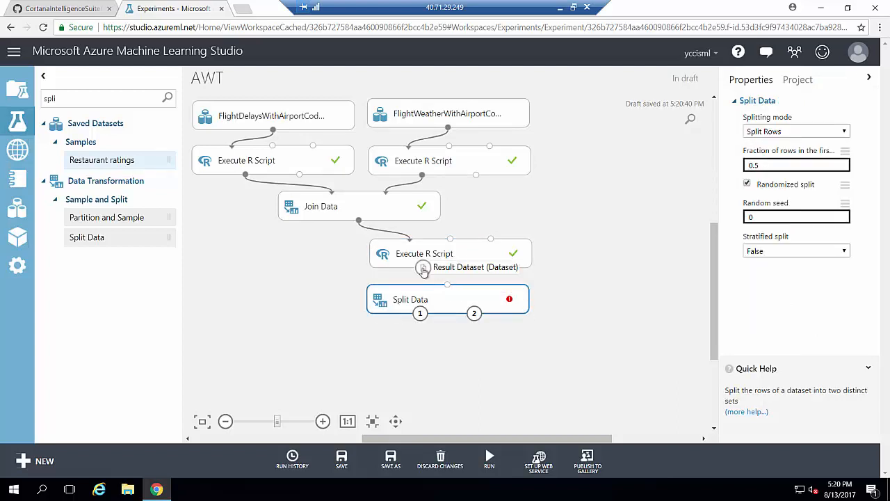
{"action": "left_click_drag", "start_coordinate": [423, 267], "coordinate": [450, 293]}
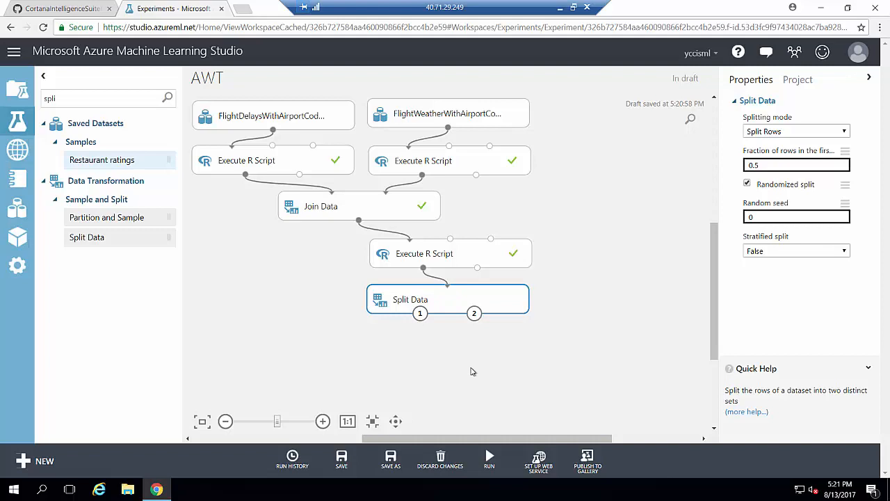
{"action": "left_click", "coordinate": [780, 167]}
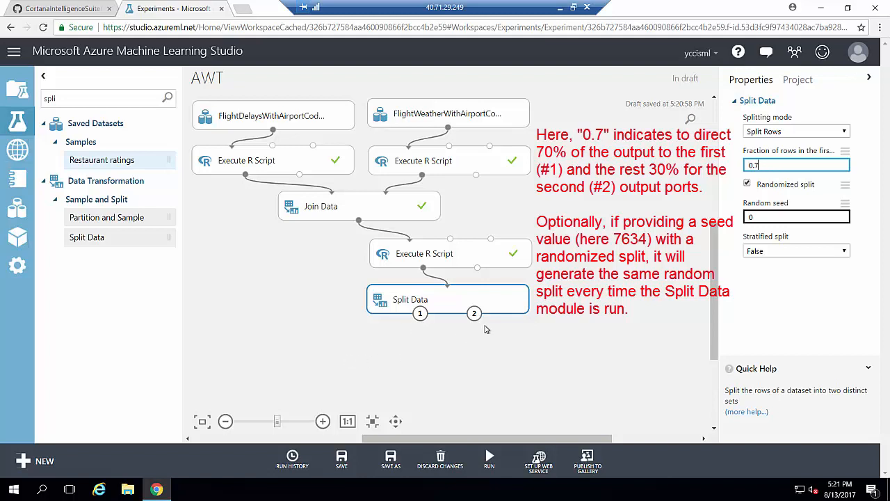
Set Split Data's random seed to 7634 and run just that module.
{"action": "left_click", "coordinate": [765, 219]}
{"action": "type", "text": "7634"}
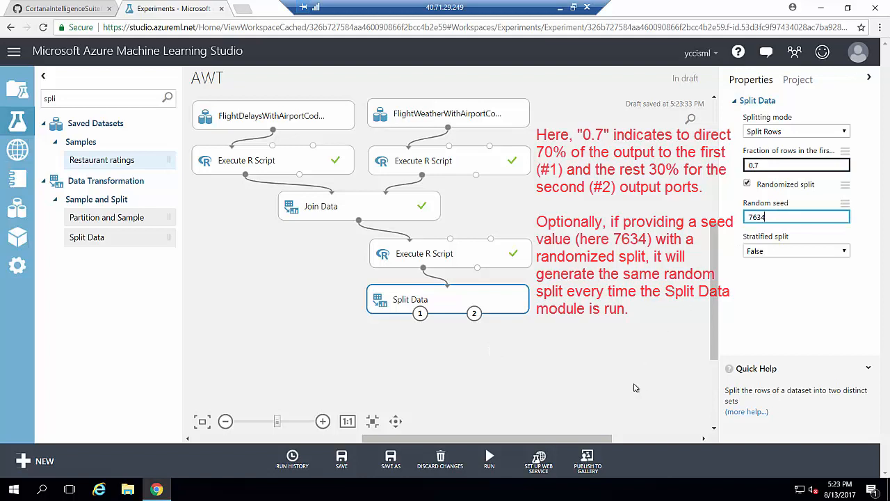
{"action": "right_click", "coordinate": [477, 308]}
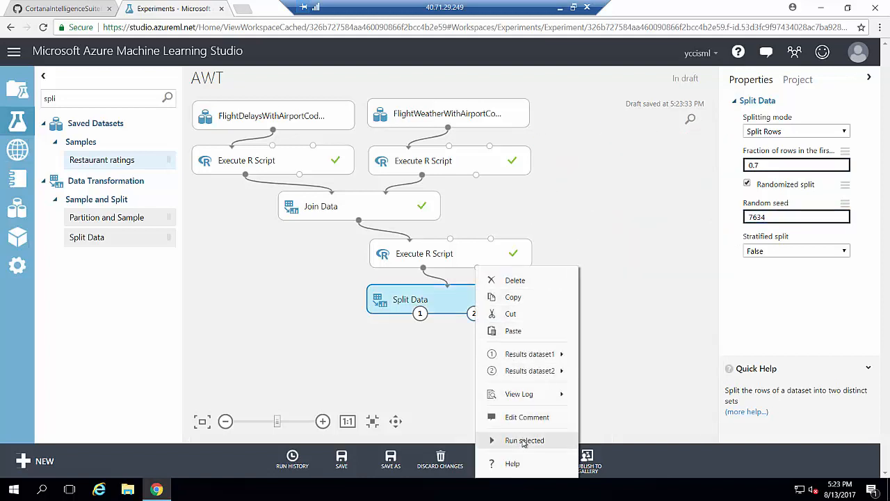
{"action": "left_click", "coordinate": [525, 441]}
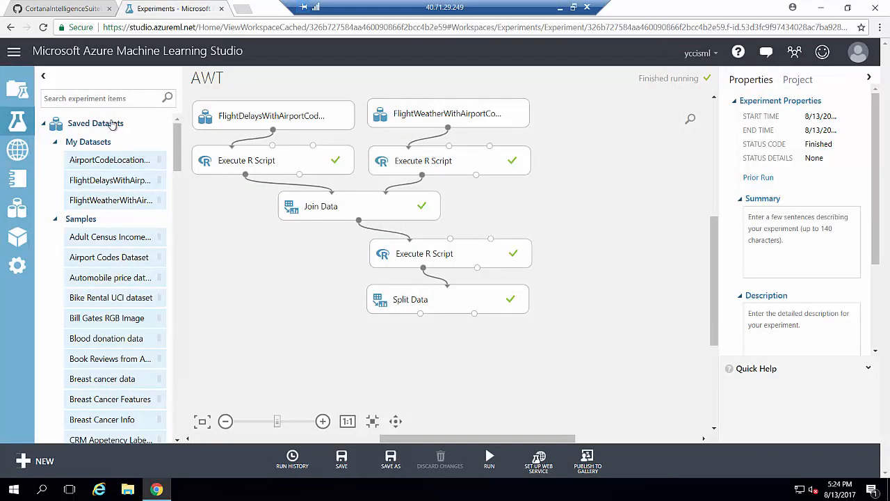
Add a Train Model module below Split Data, fed by Split Data's first output.
{"action": "left_click", "coordinate": [83, 98]}
{"action": "type", "text": "train"}
{"action": "left_click_drag", "start_coordinate": [178, 273], "coordinate": [180, 422]}
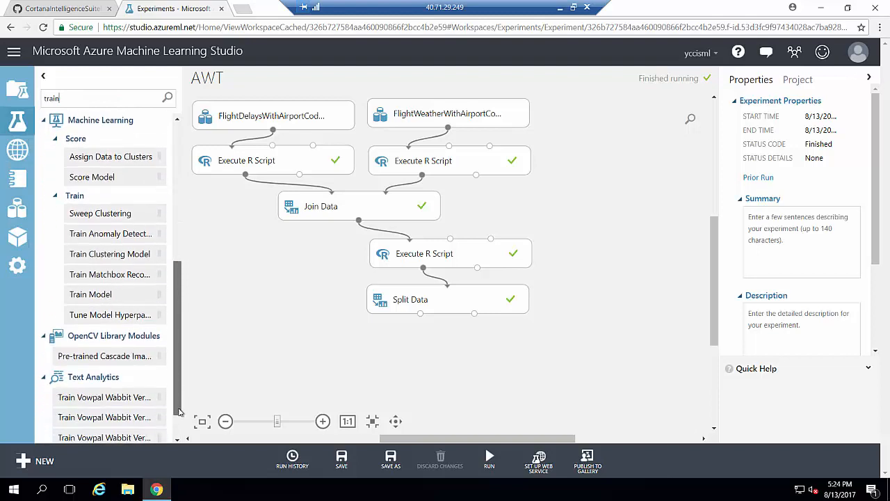
{"action": "left_click_drag", "start_coordinate": [123, 278], "coordinate": [333, 352]}
{"action": "mouse_move", "coordinate": [420, 313]}
{"action": "left_mouse_down"}
{"action": "mouse_move", "coordinate": [274, 347]}
{"action": "mouse_move", "coordinate": [331, 342]}
{"action": "left_mouse_up"}
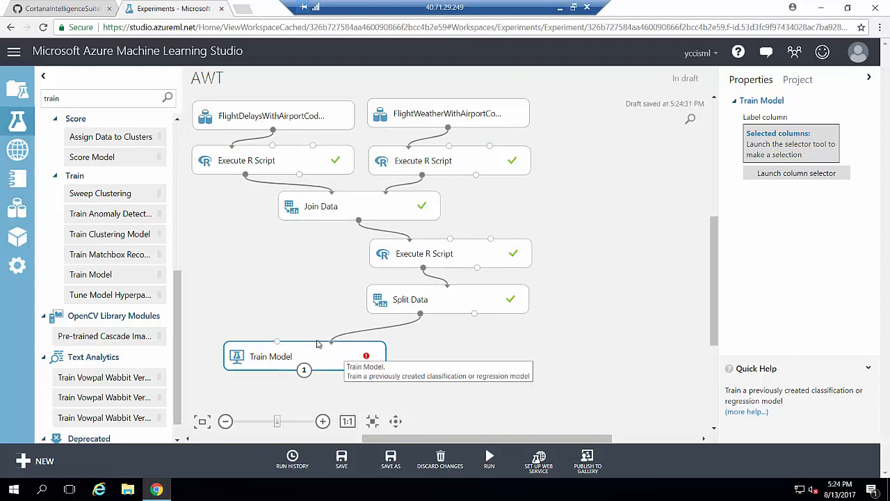
Add a Two-Class Logistic Regression learner and connect it to Train Model's left input.
{"action": "left_click_drag", "start_coordinate": [95, 98], "coordinate": [26, 99]}
{"action": "type", "text": "tw"}
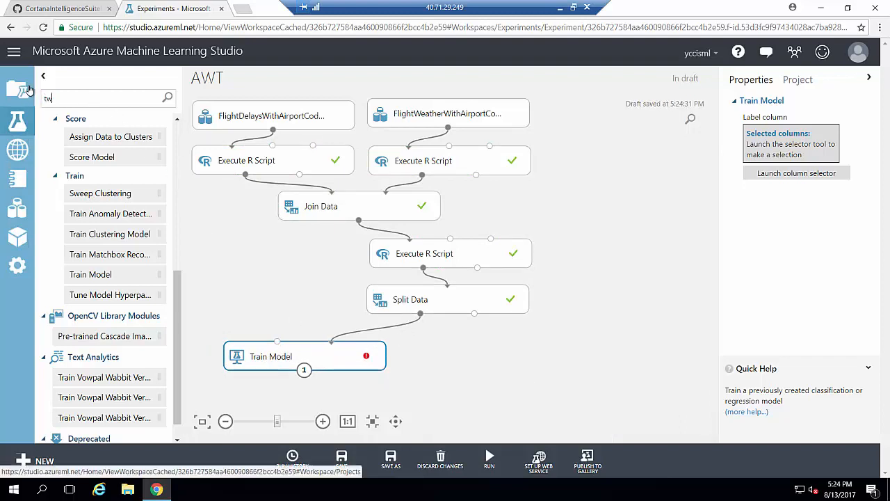
{"action": "type", "text": "o"}
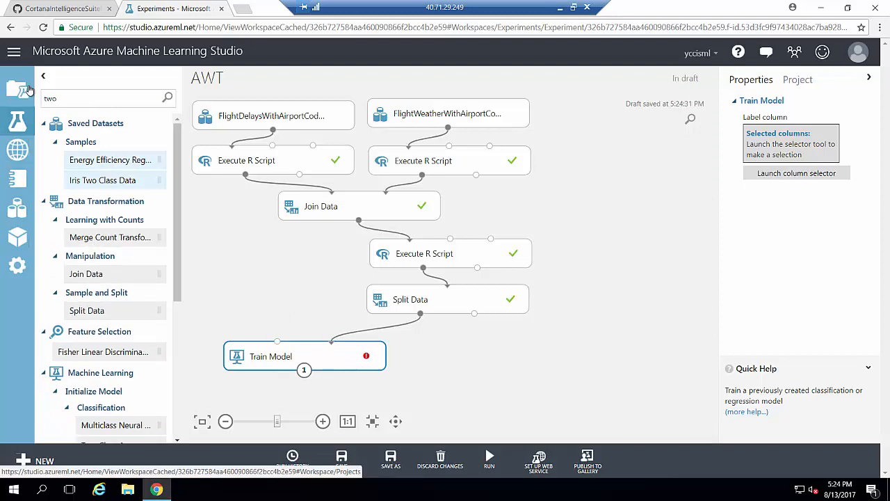
{"action": "type", "text": "-class"}
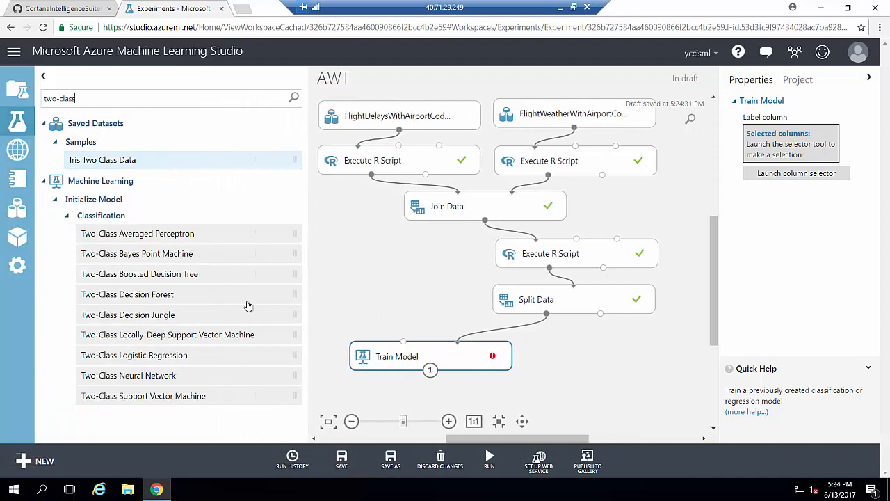
{"action": "left_click_drag", "start_coordinate": [143, 361], "coordinate": [400, 289]}
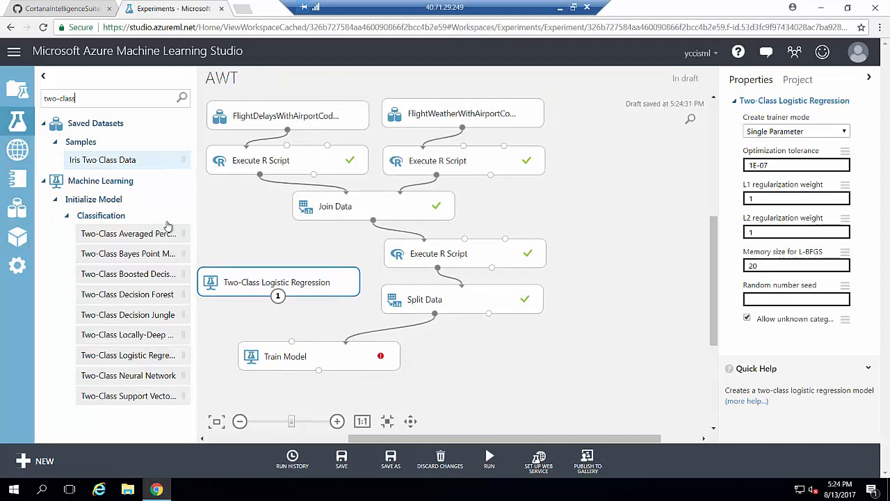
{"action": "left_click_drag", "start_coordinate": [207, 284], "coordinate": [214, 295]}
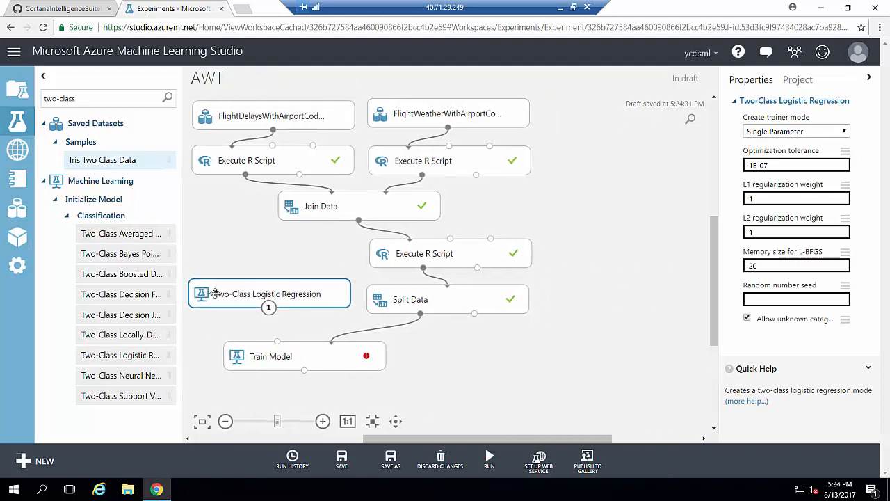
{"action": "left_click_drag", "start_coordinate": [268, 308], "coordinate": [308, 347]}
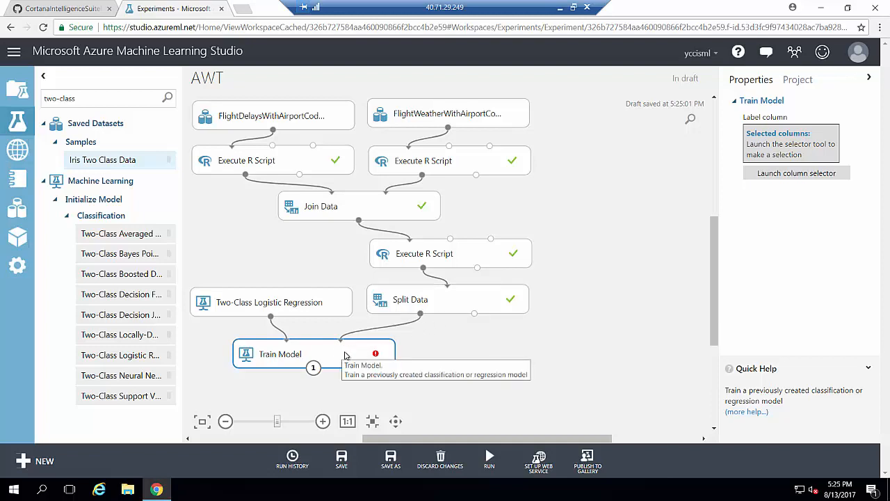
{"action": "mouse_move", "coordinate": [376, 358]}
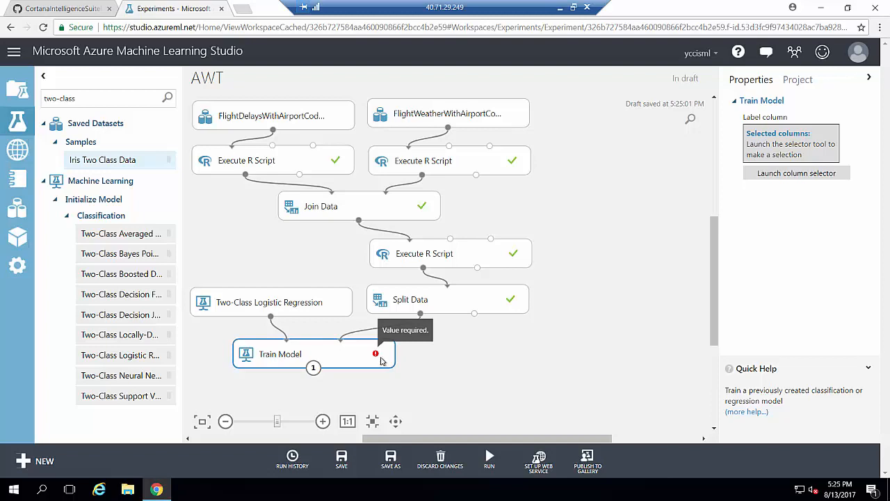
{"action": "left_click", "coordinate": [785, 175]}
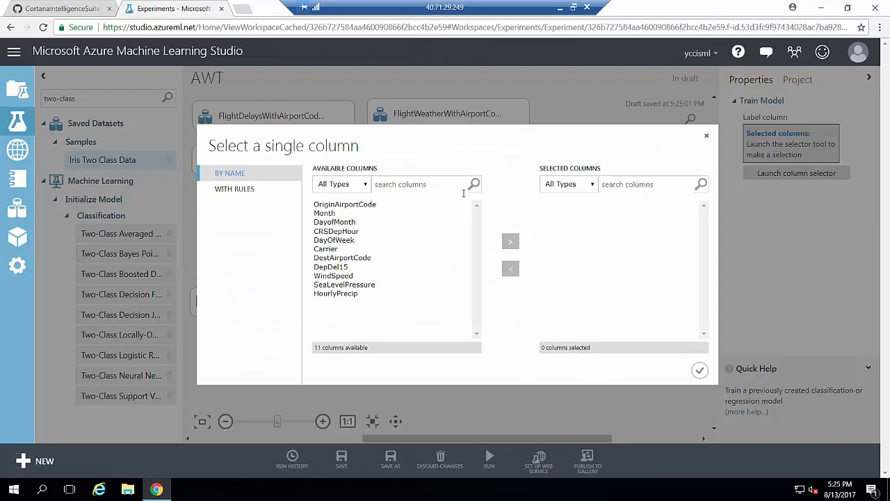
{"action": "left_click", "coordinate": [340, 267]}
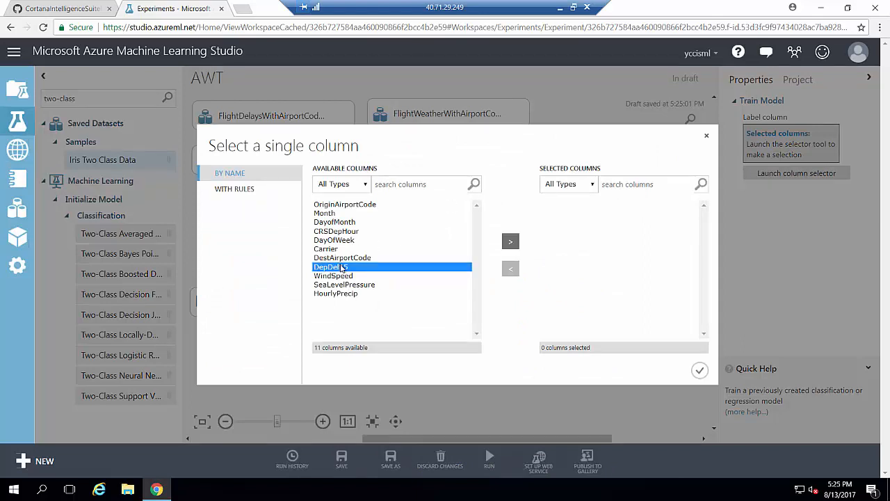
{"action": "left_click", "coordinate": [510, 241]}
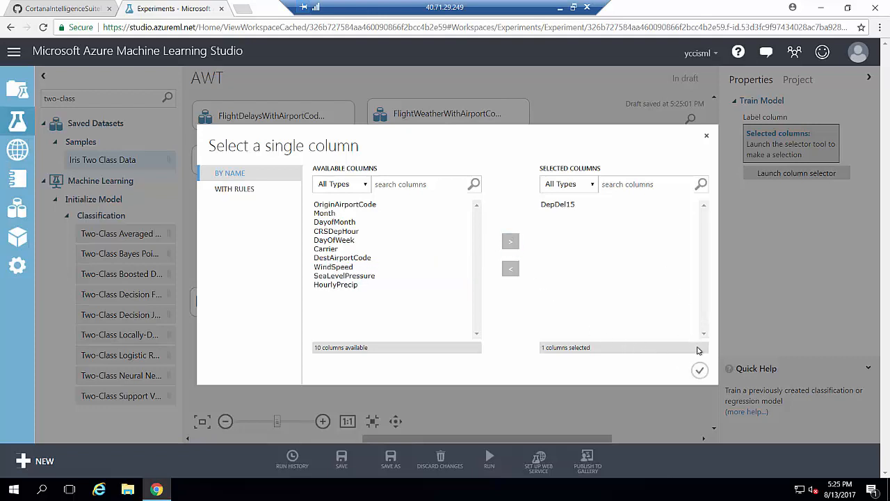
{"action": "left_click", "coordinate": [700, 368]}
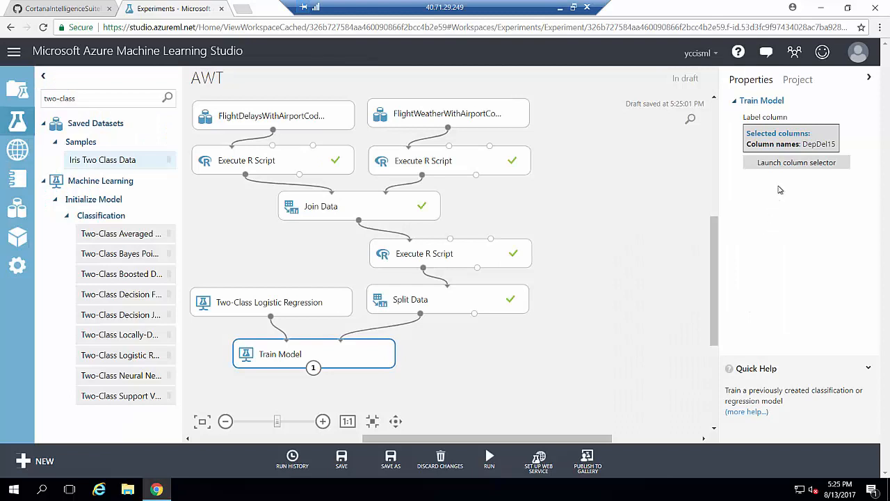
{"action": "left_click_drag", "start_coordinate": [378, 354], "coordinate": [381, 353]}
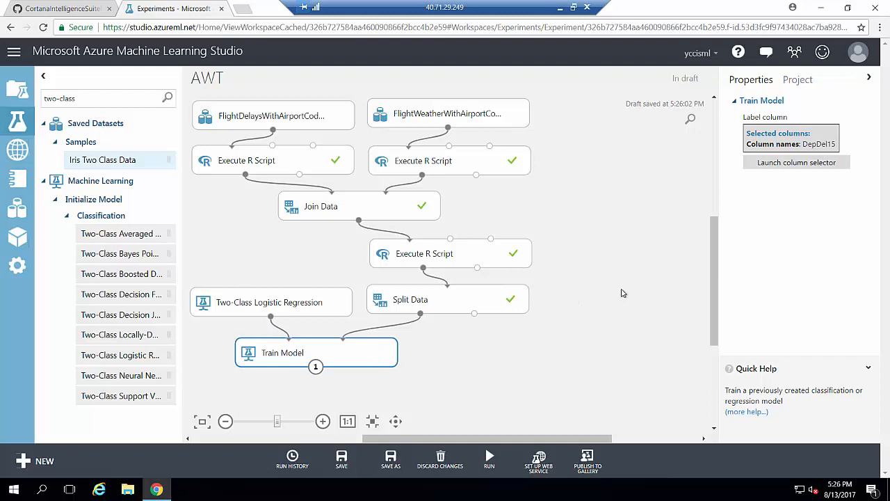
{"action": "left_click_drag", "start_coordinate": [714, 259], "coordinate": [703, 310]}
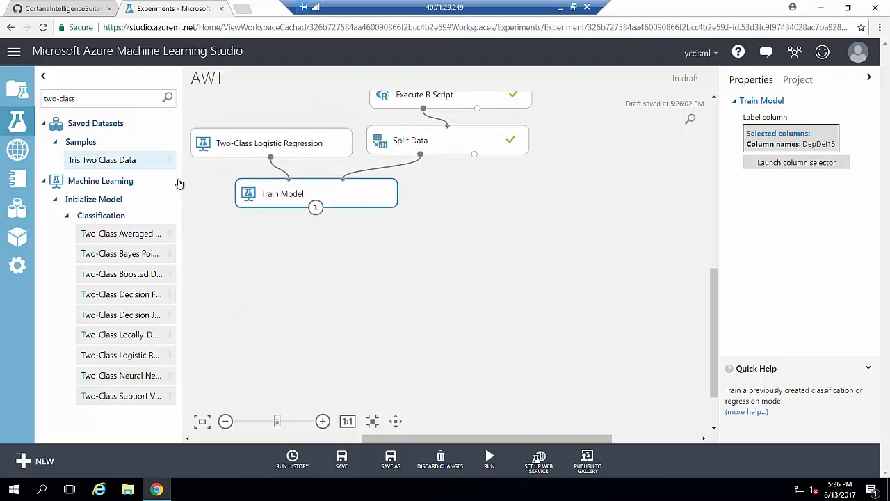
Add Score Model, connect Train Model and Split Data's second output to it, and run it.
{"action": "left_click", "coordinate": [43, 180]}
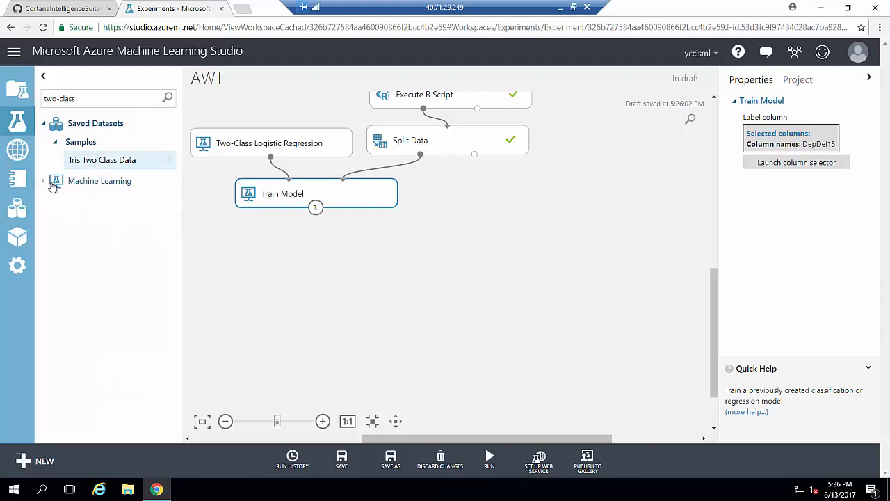
{"action": "left_click_drag", "start_coordinate": [78, 98], "coordinate": [24, 91]}
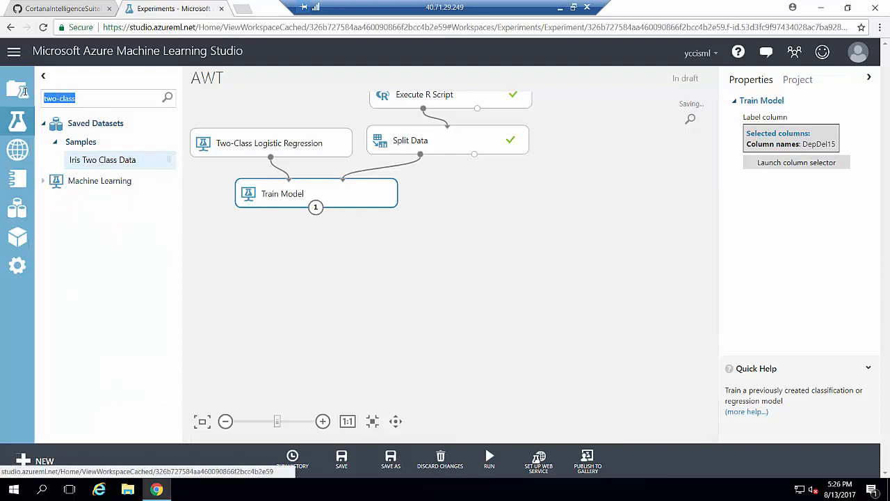
{"action": "type", "text": "scoer"}
{"action": "key", "text": "BackSpace"}
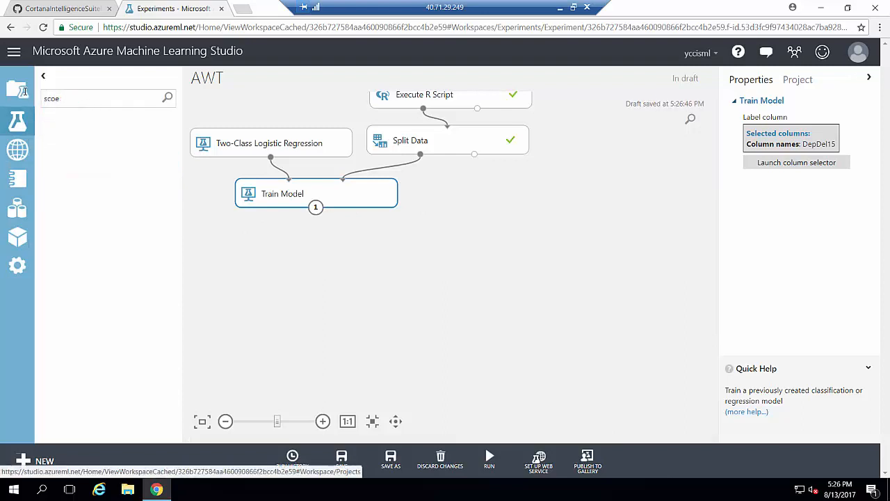
{"action": "type", "text": "e"}
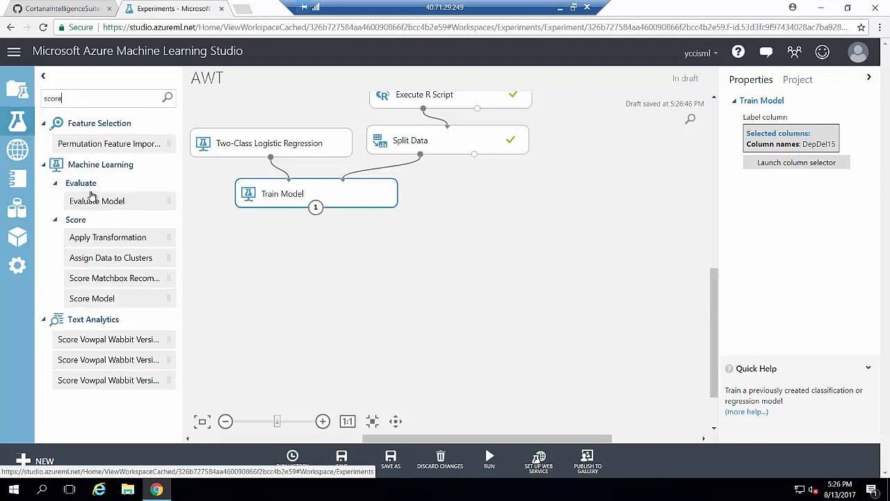
{"action": "left_click_drag", "start_coordinate": [115, 291], "coordinate": [364, 243]}
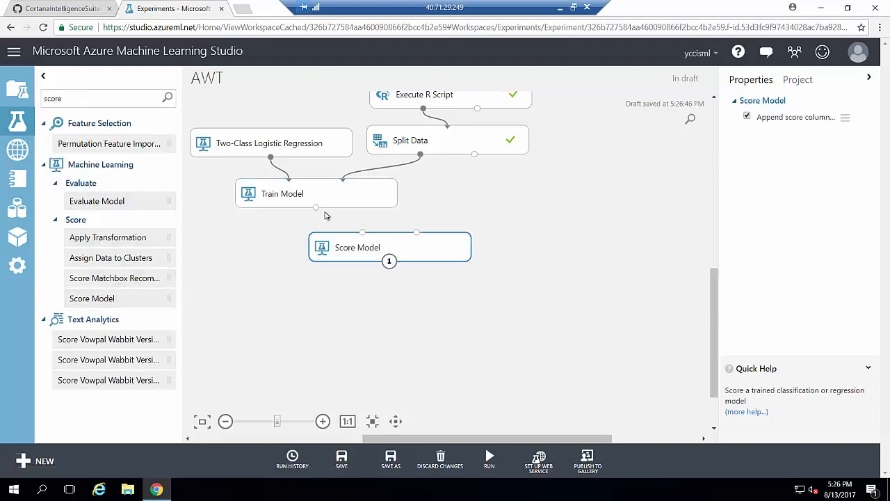
{"action": "left_click_drag", "start_coordinate": [316, 207], "coordinate": [386, 249]}
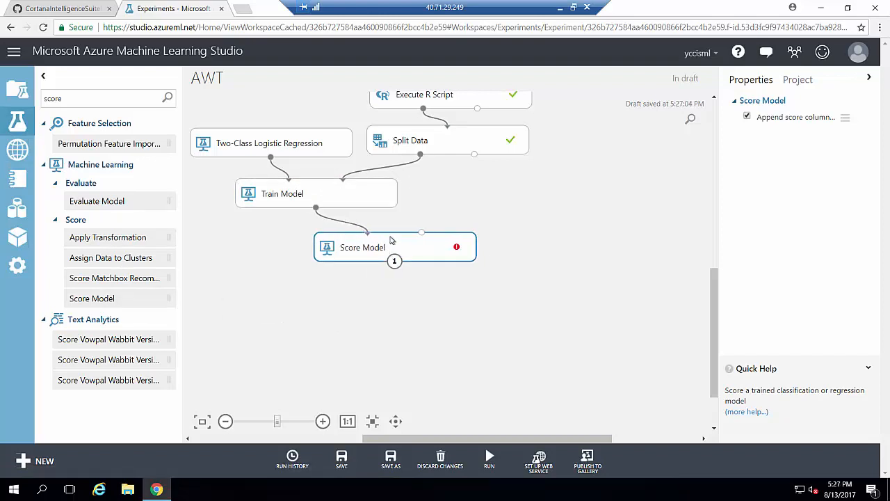
{"action": "left_click_drag", "start_coordinate": [475, 154], "coordinate": [421, 241]}
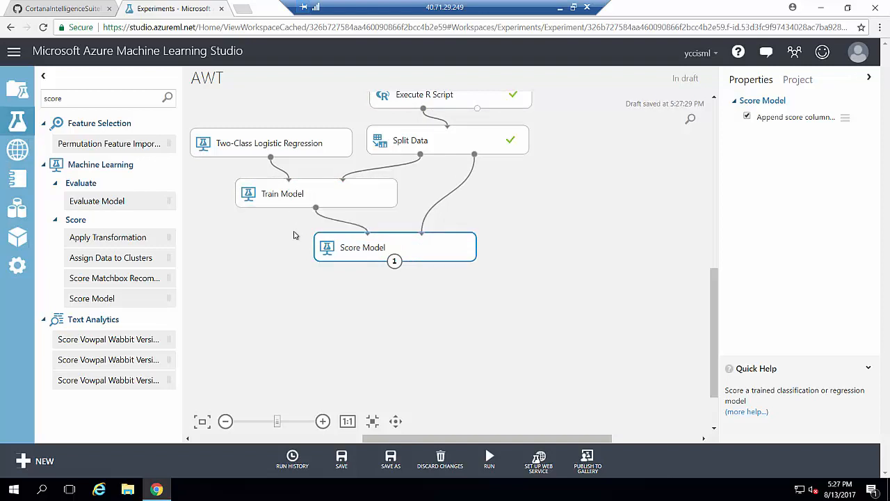
{"action": "right_click", "coordinate": [387, 256]}
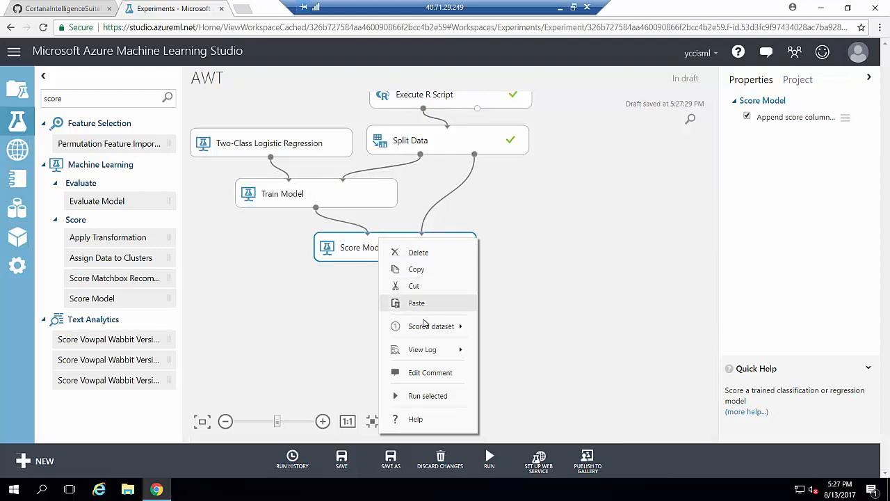
{"action": "left_click", "coordinate": [429, 398]}
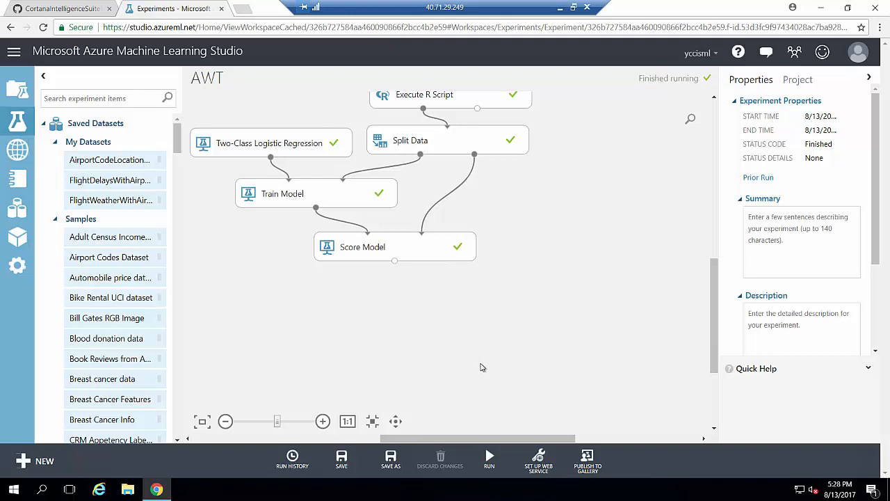
Place Evaluate Model below Score Model and connect the scored dataset to its left input.
{"action": "left_click", "coordinate": [423, 258]}
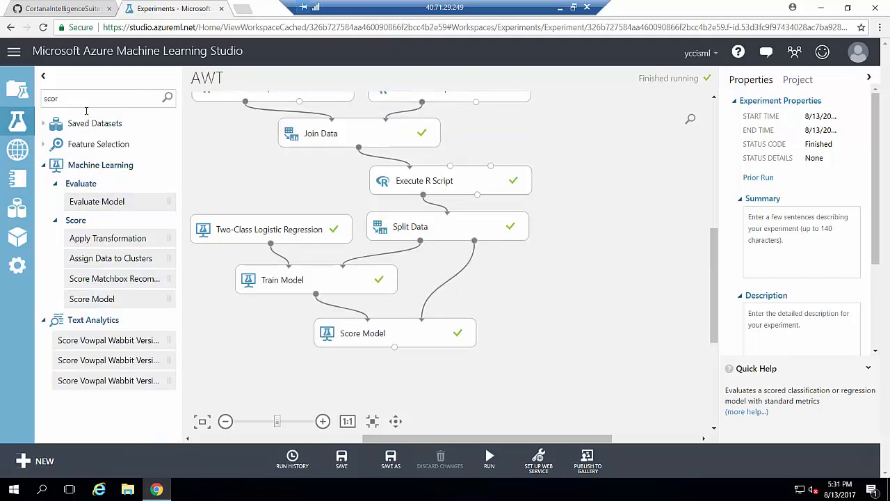
{"action": "left_click_drag", "start_coordinate": [101, 199], "coordinate": [454, 391]}
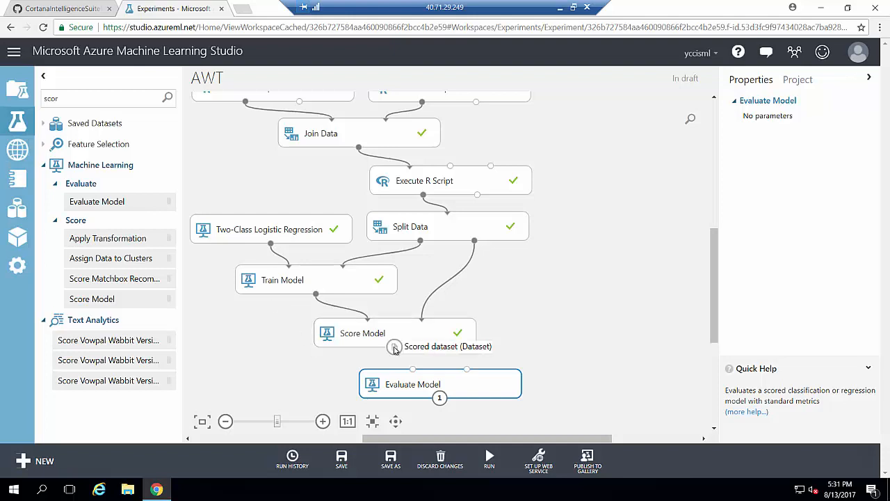
{"action": "left_click_drag", "start_coordinate": [395, 346], "coordinate": [413, 370]}
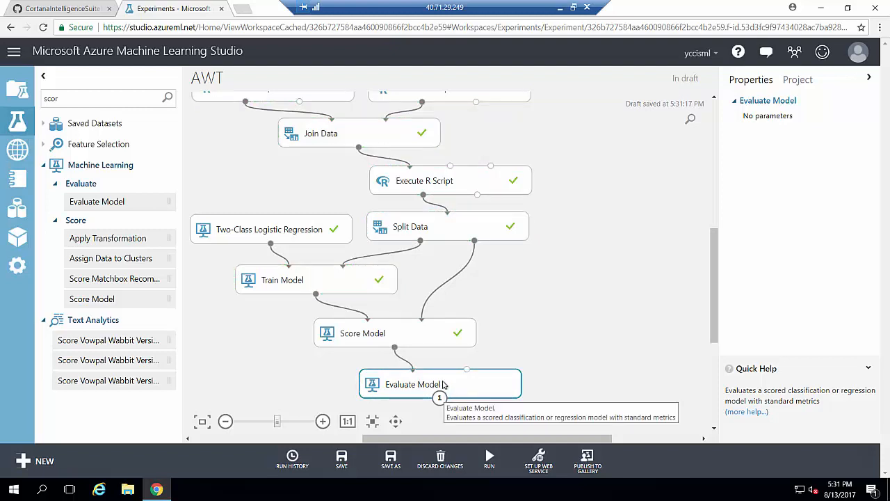
Run the experiment through Evaluate Model and bring up its output port menu.
{"action": "right_click", "coordinate": [443, 381]}
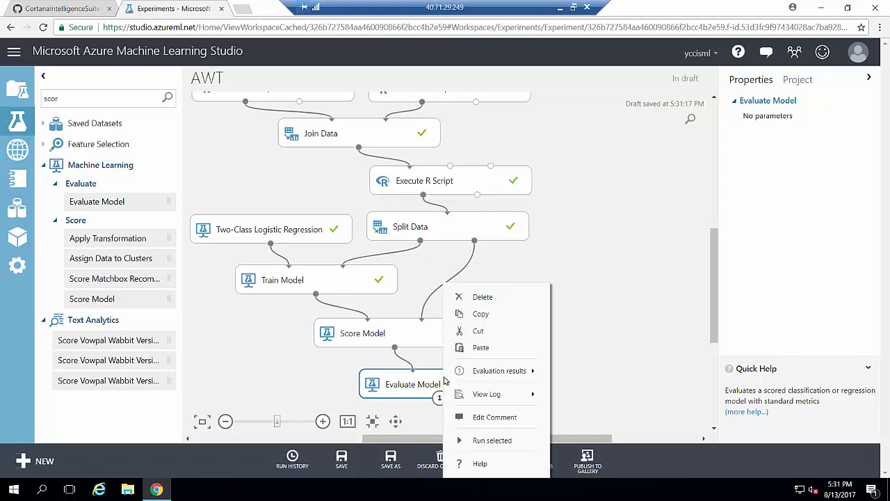
{"action": "left_click", "coordinate": [491, 441]}
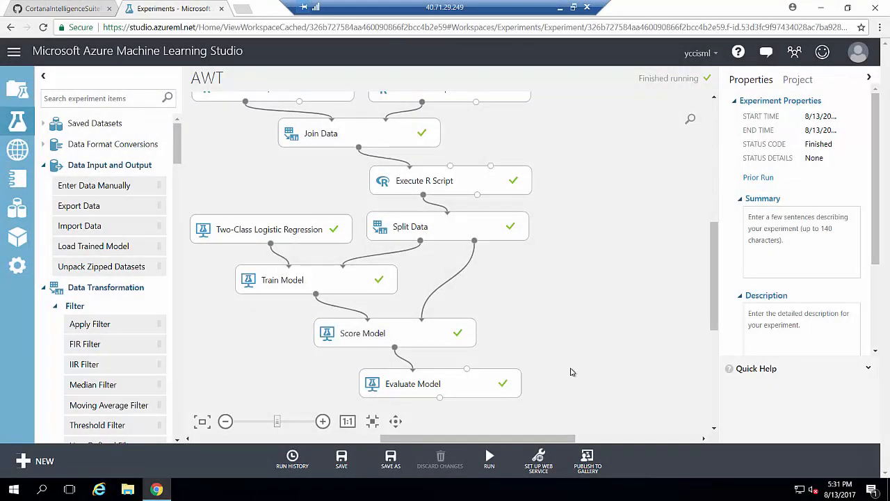
{"action": "right_click", "coordinate": [439, 397]}
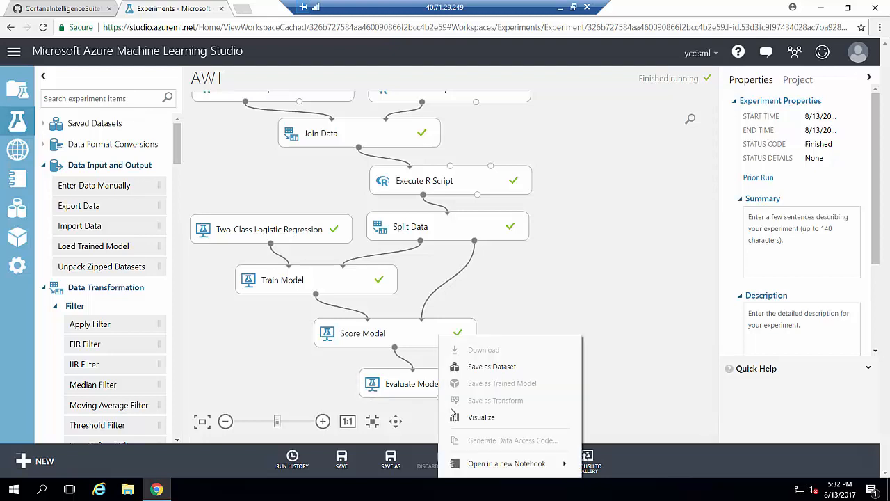
Review the ROC, precision/recall and lift curves and metrics (accuracy 0.793, AUC 0.711), then close them.
{"action": "left_click", "coordinate": [459, 417]}
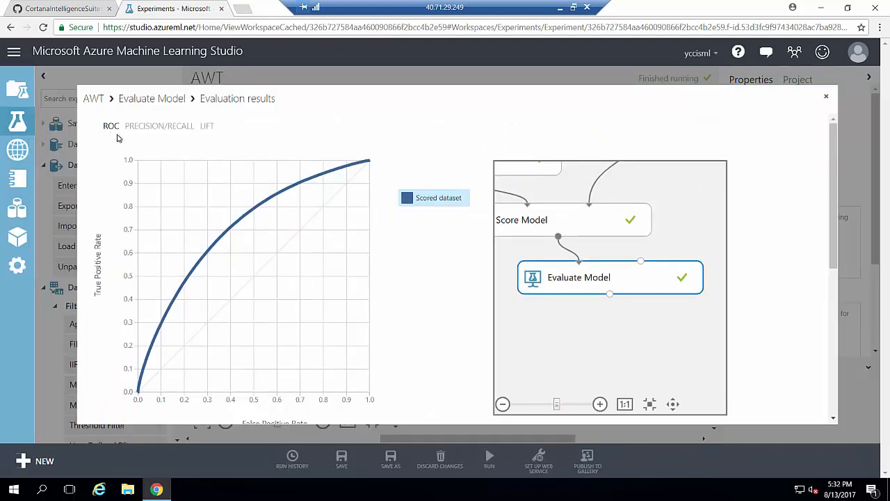
{"action": "left_click", "coordinate": [166, 127]}
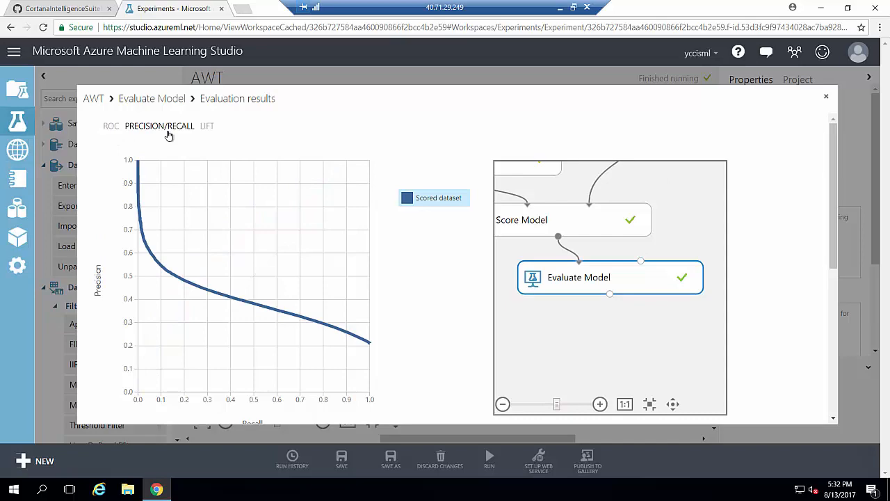
{"action": "left_click", "coordinate": [207, 127]}
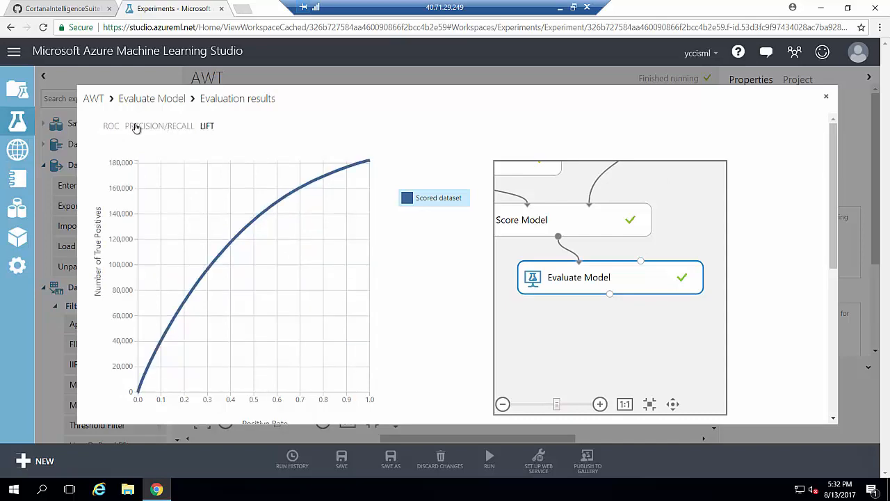
{"action": "left_click_drag", "start_coordinate": [832, 155], "coordinate": [839, 304]}
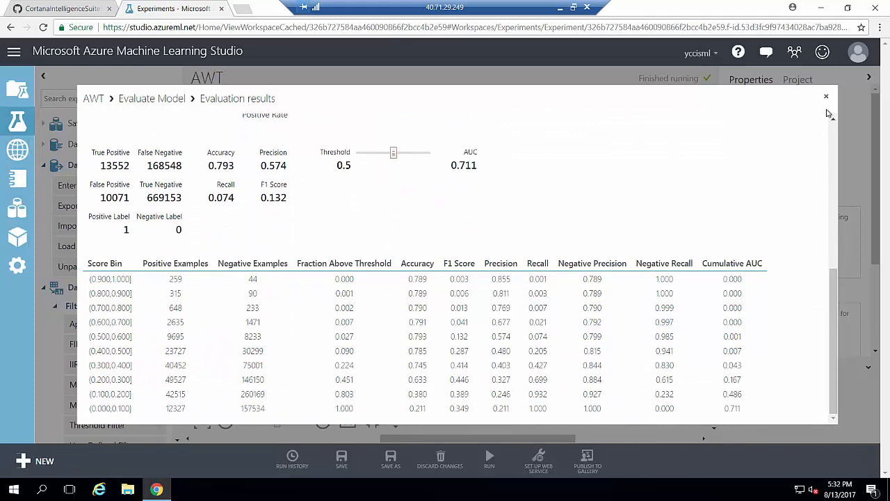
{"action": "scroll", "coordinate": [831, 118], "scroll_direction": "up", "scroll_amount": 10}
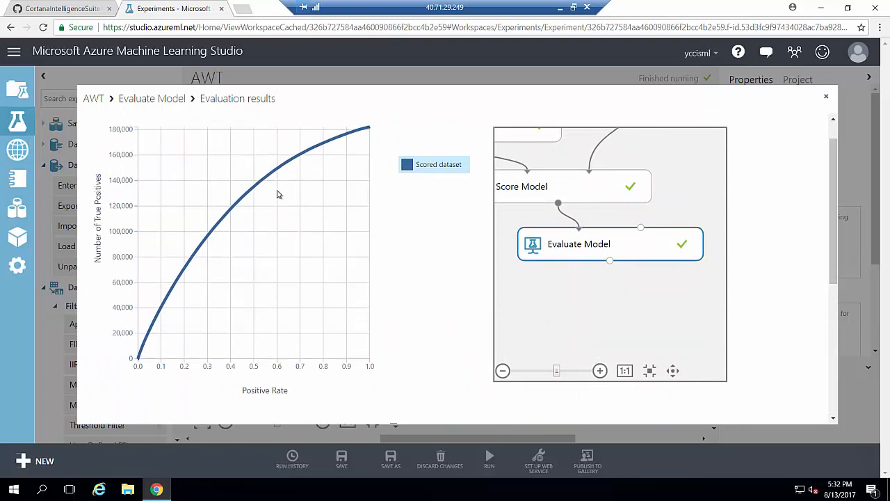
{"action": "left_click", "coordinate": [827, 99]}
Scroll the canvas to view the experiment graph from Join Data to Evaluate Model.
{"action": "left_click_drag", "start_coordinate": [712, 280], "coordinate": [712, 248]}
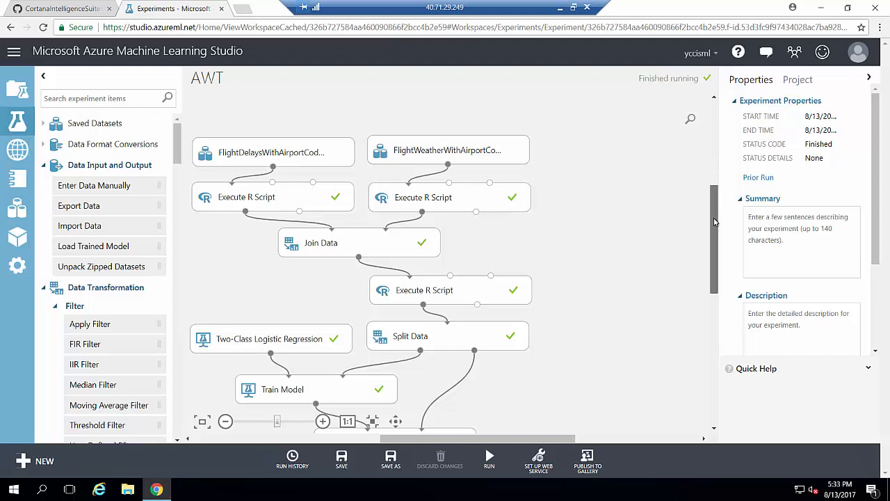
{"action": "left_click_drag", "start_coordinate": [712, 213], "coordinate": [712, 255]}
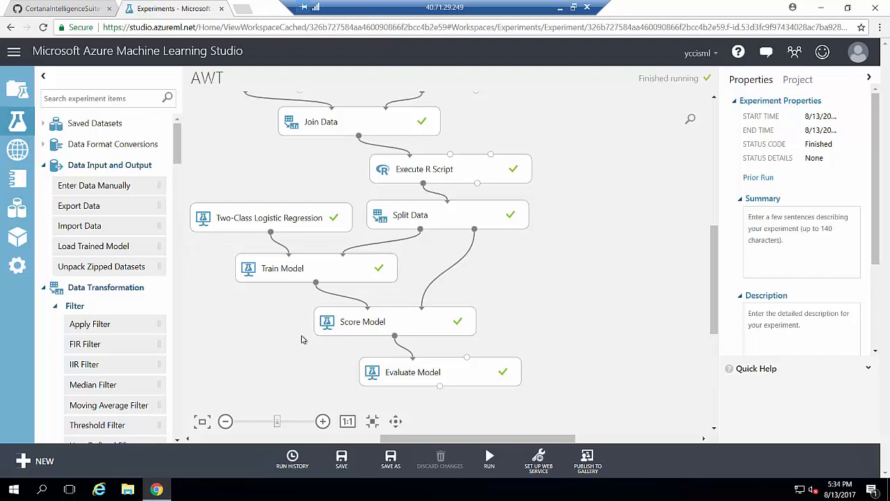
{"action": "left_click", "coordinate": [62, 9]}
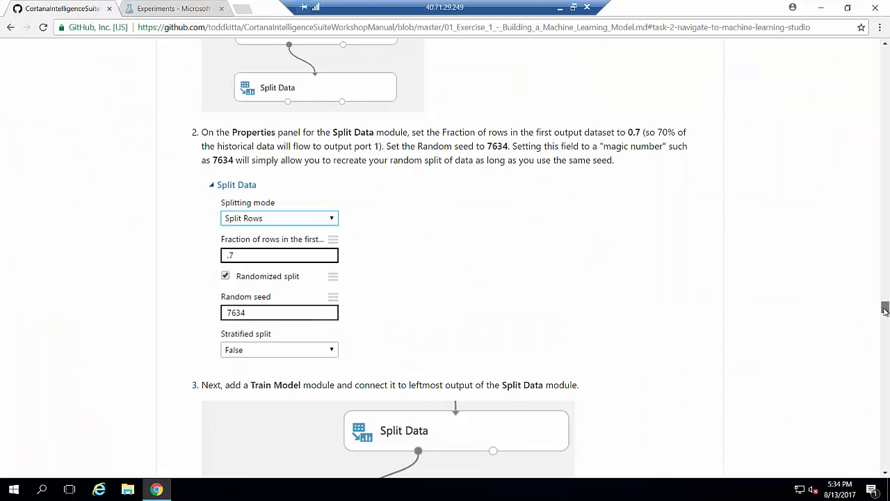
{"action": "left_click_drag", "start_coordinate": [885, 310], "coordinate": [884, 374]}
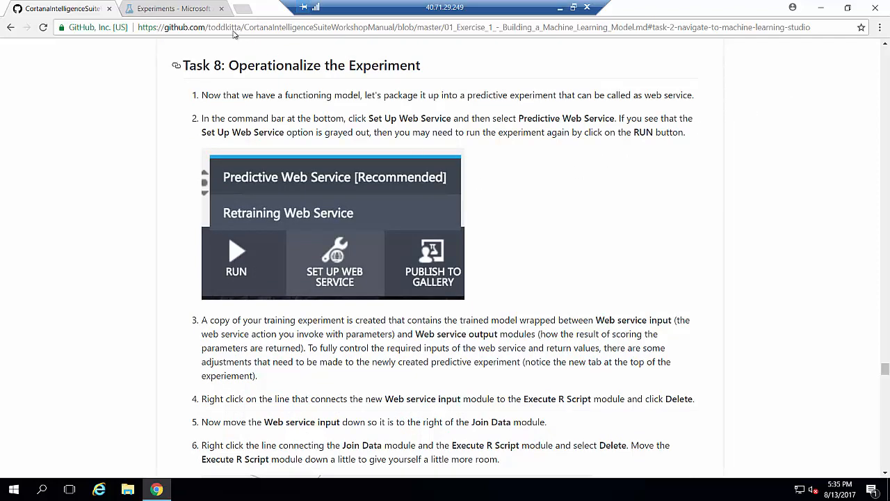
{"action": "left_click", "coordinate": [172, 8]}
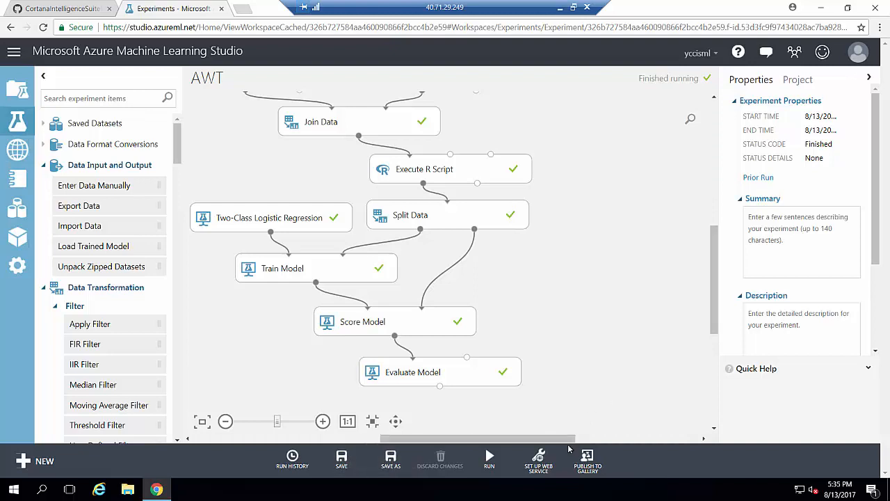
Rerun the whole AWT experiment.
{"action": "left_click", "coordinate": [539, 462]}
{"action": "left_click", "coordinate": [545, 468]}
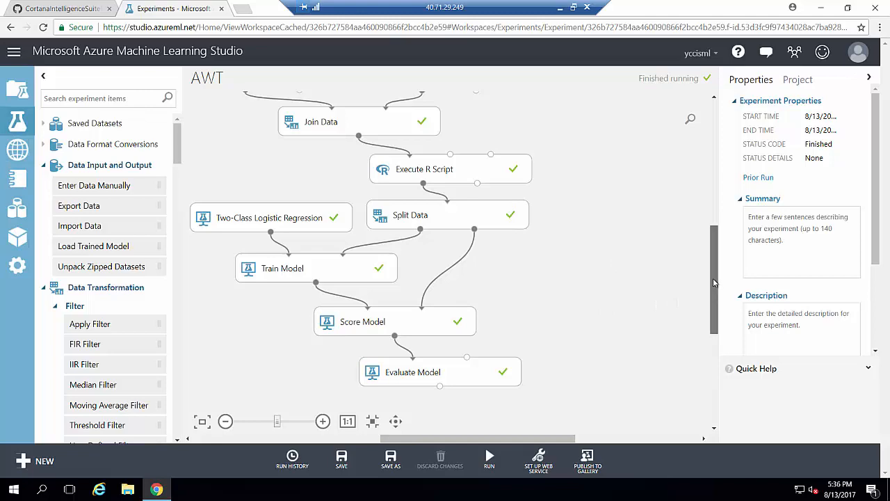
{"action": "mouse_move", "coordinate": [712, 278]}
{"action": "left_mouse_down"}
{"action": "mouse_move", "coordinate": [715, 182]}
{"action": "mouse_move", "coordinate": [723, 312]}
{"action": "mouse_move", "coordinate": [722, 274]}
{"action": "left_mouse_up"}
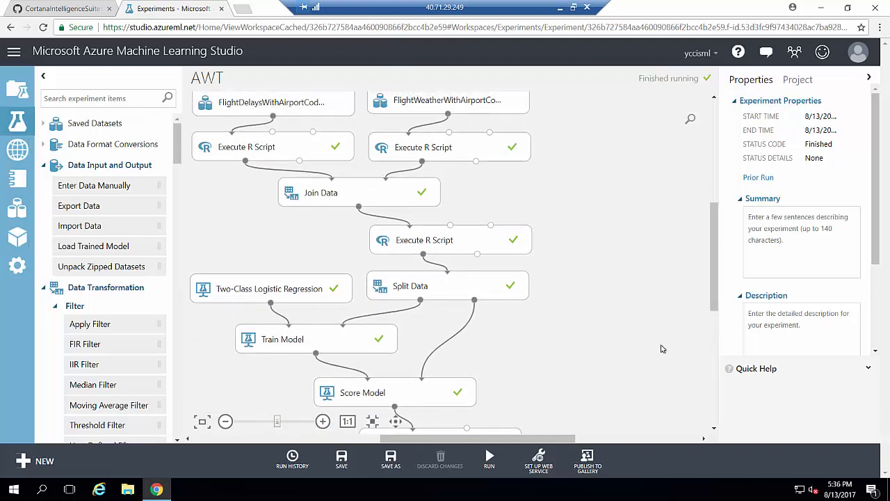
{"action": "mouse_move", "coordinate": [488, 460]}
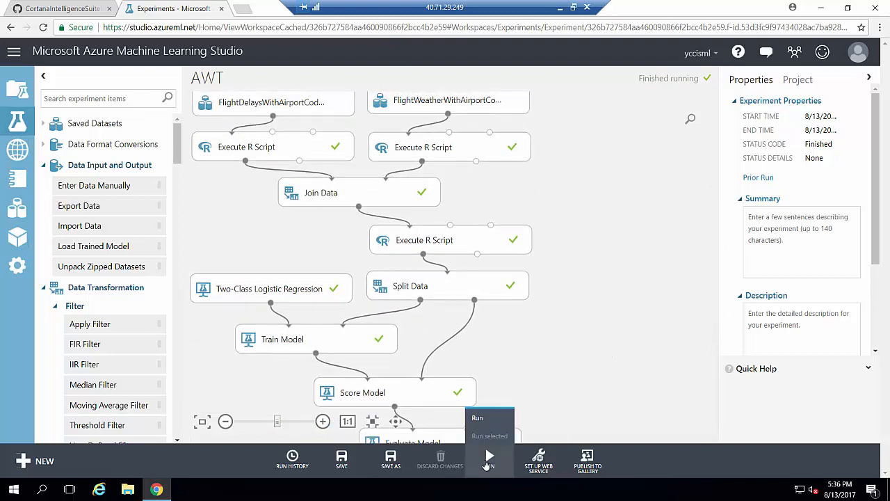
{"action": "left_click", "coordinate": [478, 419]}
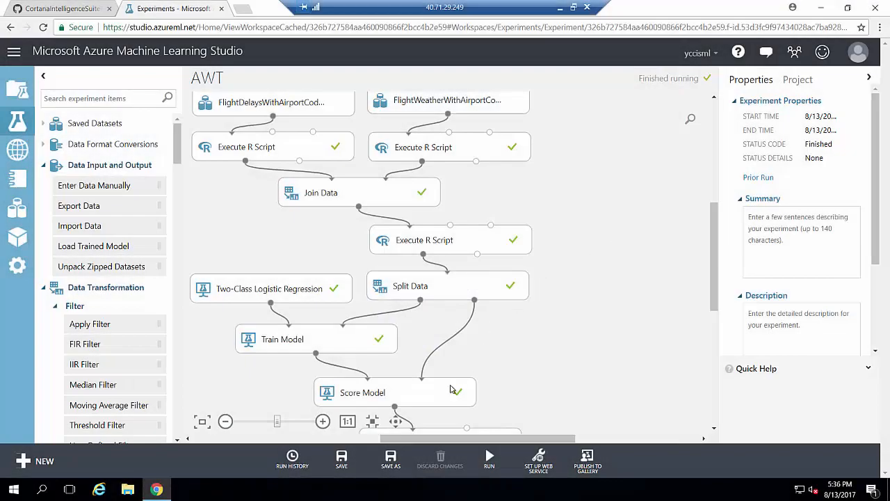
Fit the graph to view, shift the middle modules left, and bring up the web service setup choices.
{"action": "left_click", "coordinate": [372, 420]}
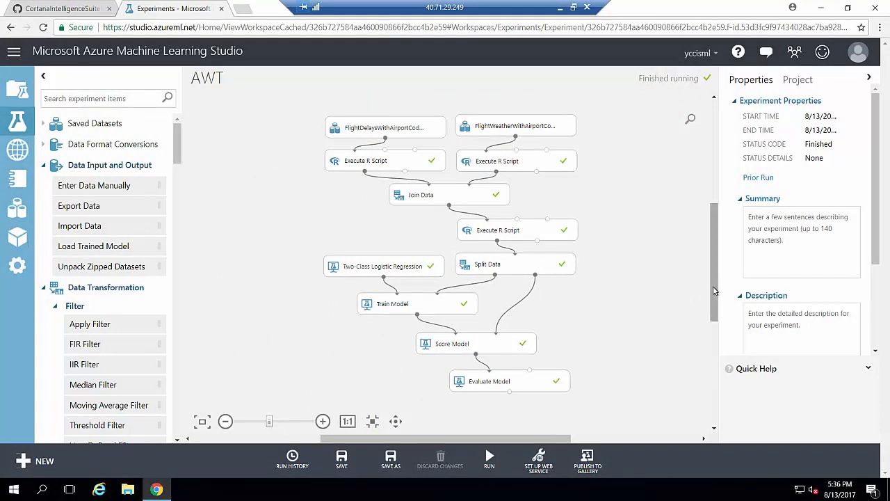
{"action": "left_click_drag", "start_coordinate": [615, 204], "coordinate": [231, 362]}
{"action": "left_click_drag", "start_coordinate": [400, 263], "coordinate": [380, 269]}
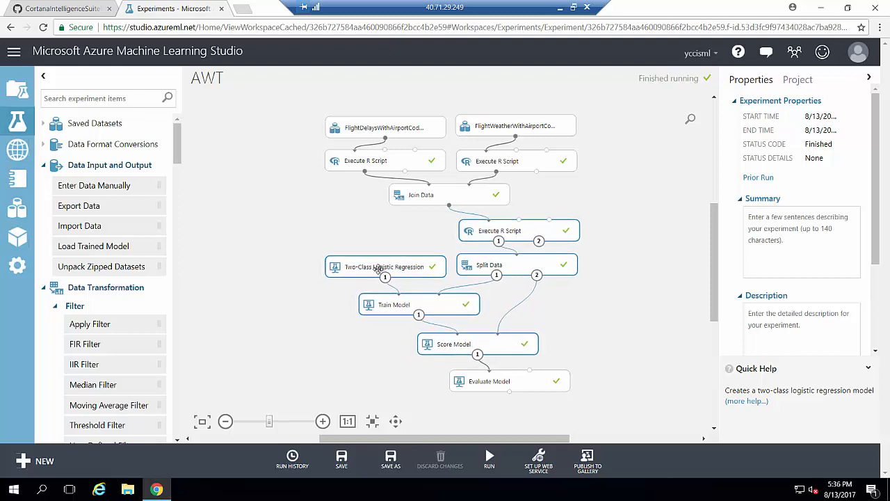
{"action": "left_click", "coordinate": [423, 343]}
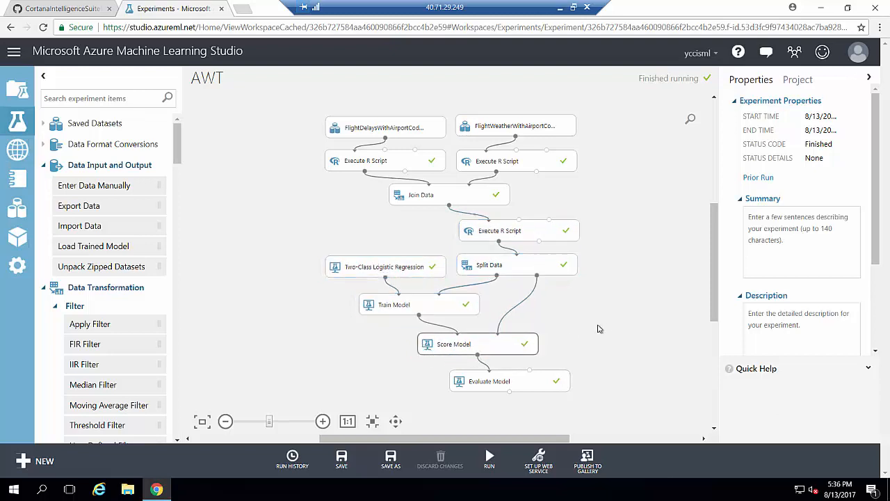
{"action": "left_click_drag", "start_coordinate": [719, 278], "coordinate": [715, 210]}
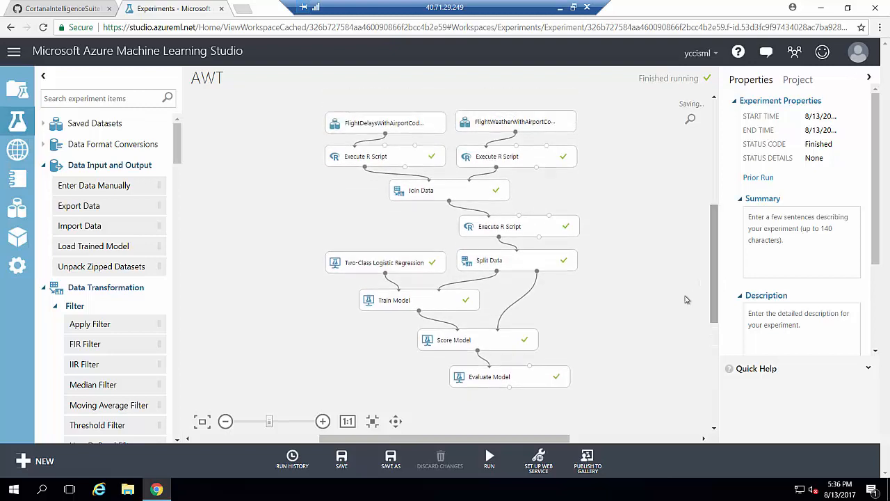
{"action": "left_click", "coordinate": [528, 474]}
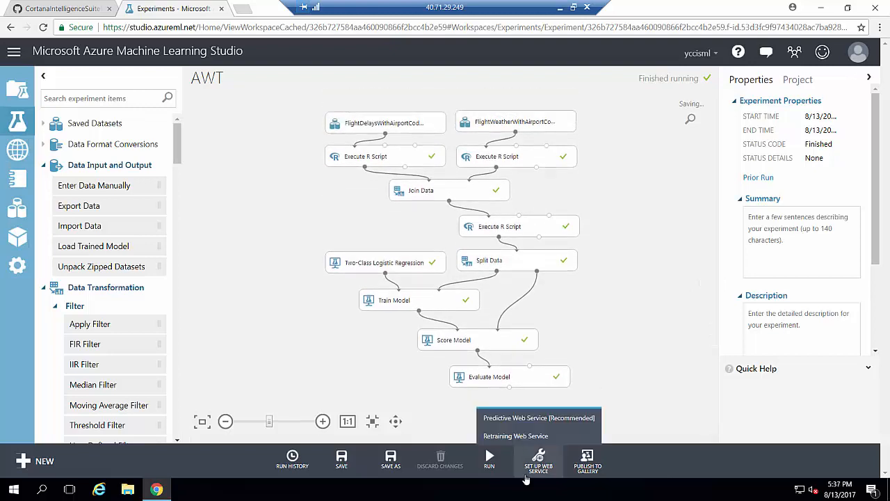
Create the Predictive Web Service experiment, zoom into its graph, and return to the manual's Task 8.
{"action": "left_click", "coordinate": [564, 420]}
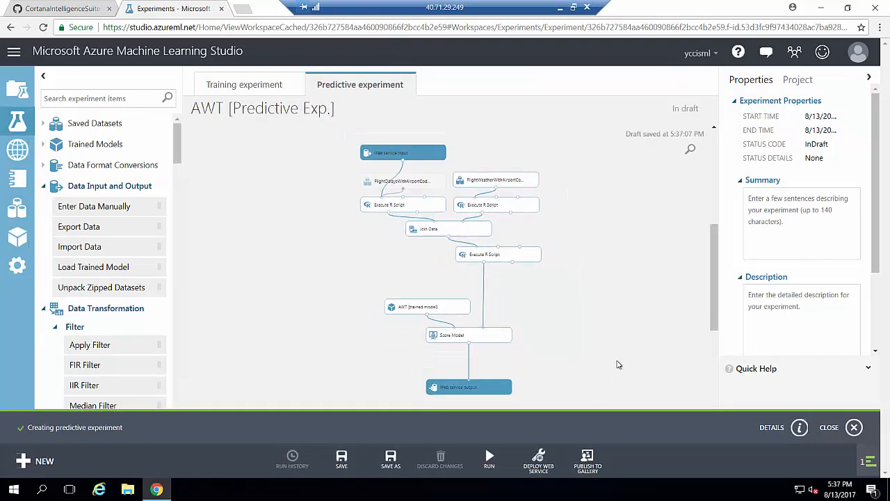
{"action": "left_click", "coordinate": [829, 428]}
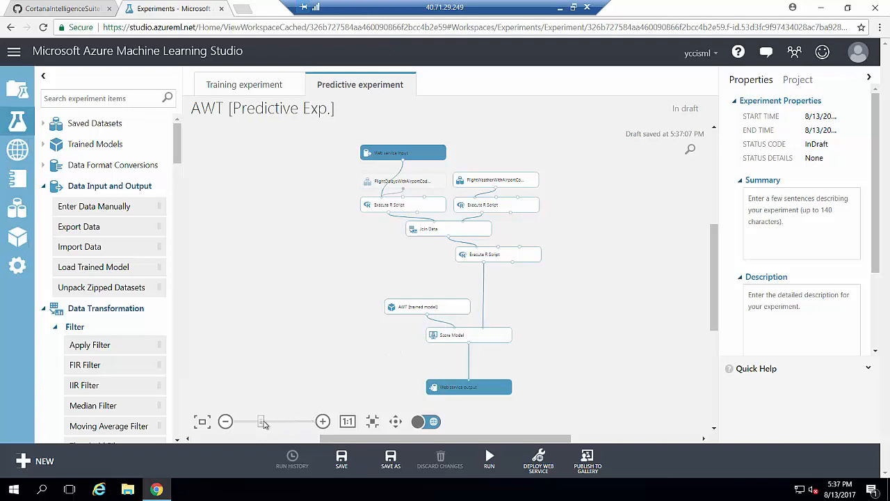
{"action": "left_click", "coordinate": [270, 424]}
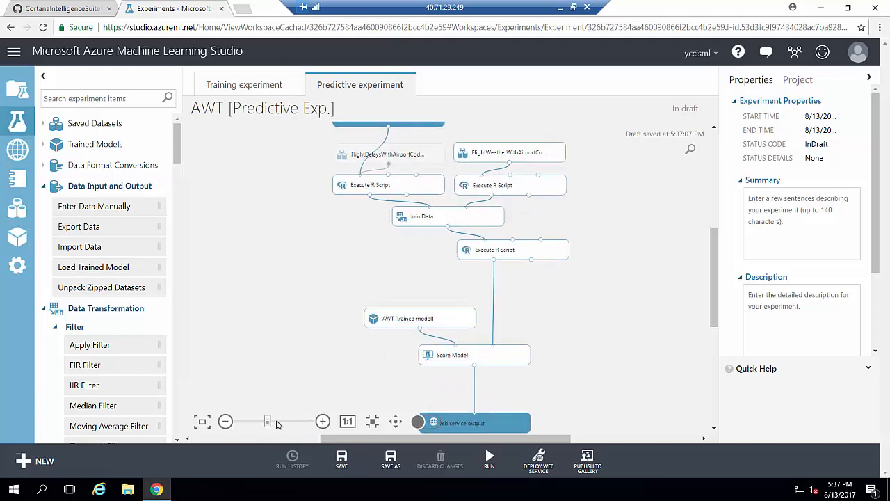
{"action": "scroll", "coordinate": [723, 251], "scroll_direction": "up", "scroll_amount": 3}
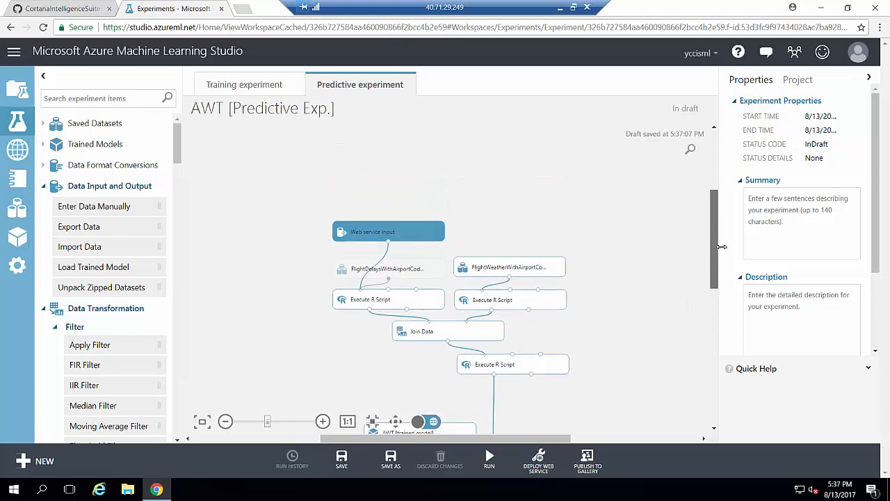
{"action": "left_click", "coordinate": [286, 424]}
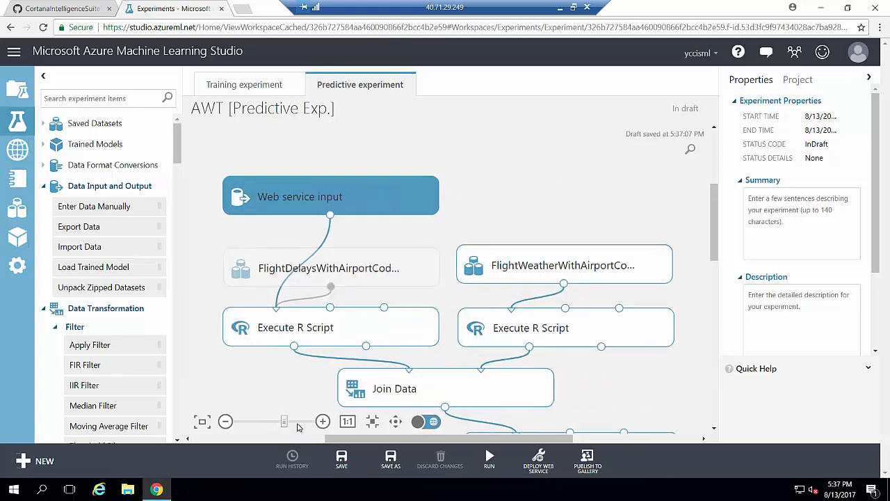
{"action": "mouse_move", "coordinate": [715, 250]}
{"action": "left_mouse_down"}
{"action": "mouse_move", "coordinate": [715, 237]}
{"action": "mouse_move", "coordinate": [715, 245]}
{"action": "left_mouse_up"}
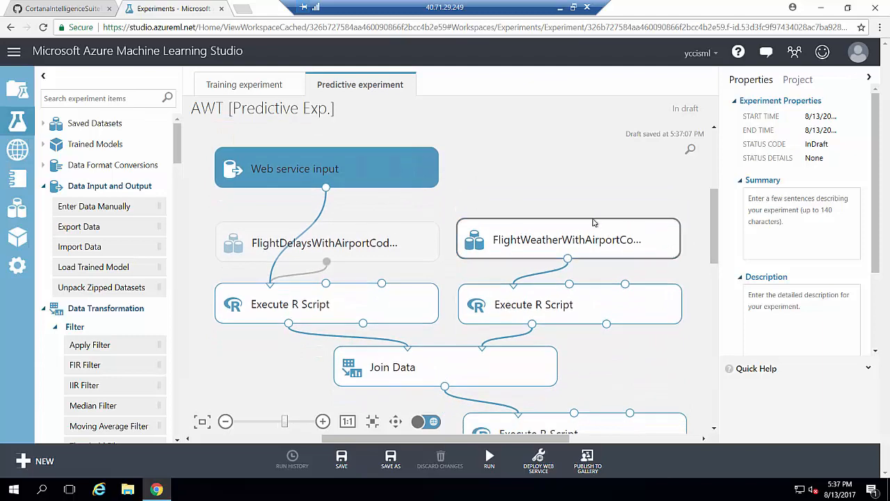
{"action": "left_click", "coordinate": [48, 7]}
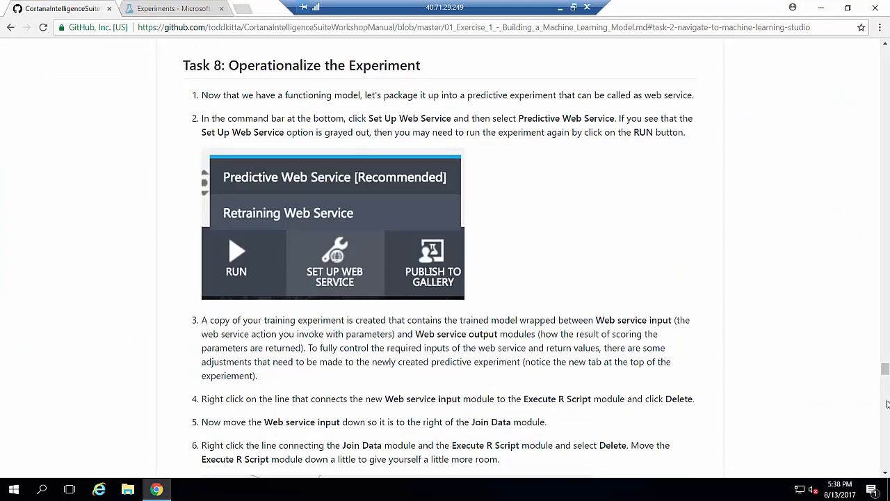
Review Task 8 steps 4–8 in the GitHub manual, then return to the predictive experiment.
{"action": "left_click_drag", "start_coordinate": [884, 372], "coordinate": [885, 377]}
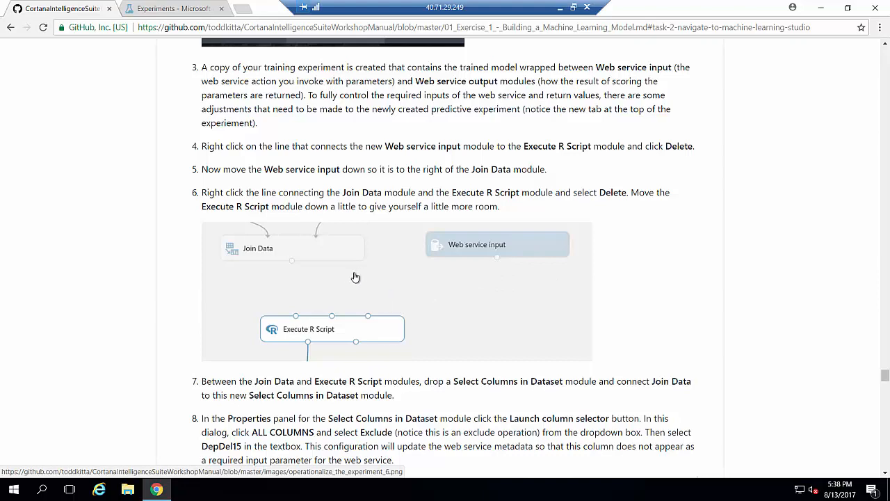
{"action": "left_click", "coordinate": [171, 11]}
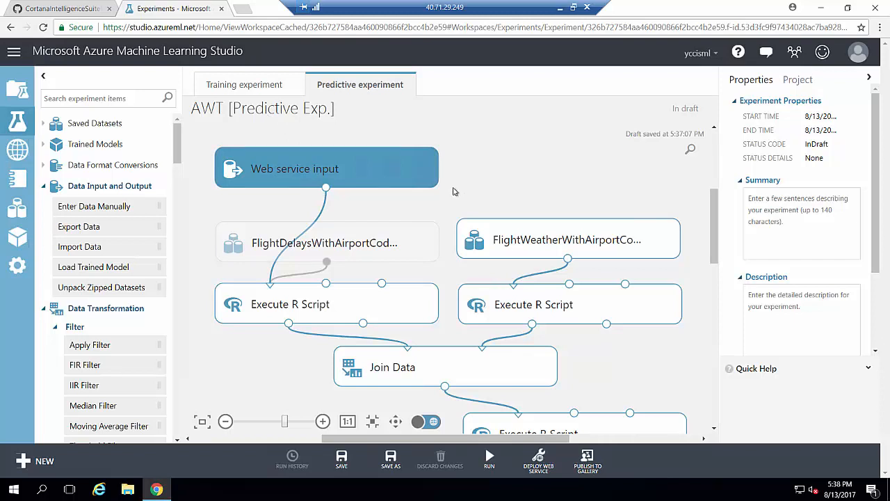
Delete Web service input's existing connection and place it beside the lower Execute R Script.
{"action": "scroll", "coordinate": [417, 198], "scroll_direction": "up", "scroll_amount": 1}
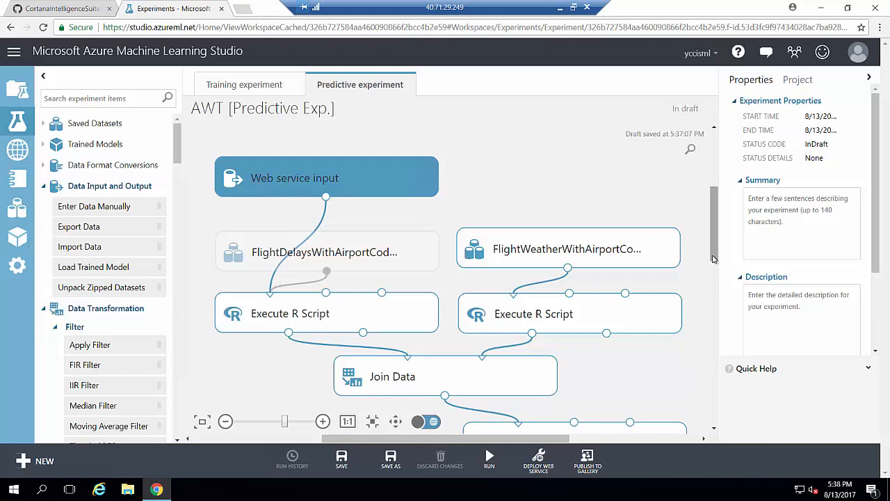
{"action": "right_click", "coordinate": [322, 220]}
{"action": "left_click", "coordinate": [349, 231]}
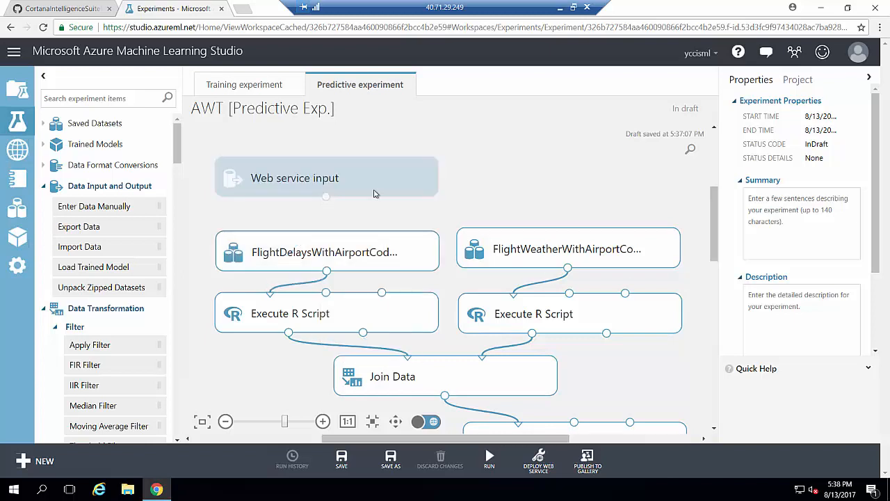
{"action": "left_click_drag", "start_coordinate": [374, 193], "coordinate": [402, 422]}
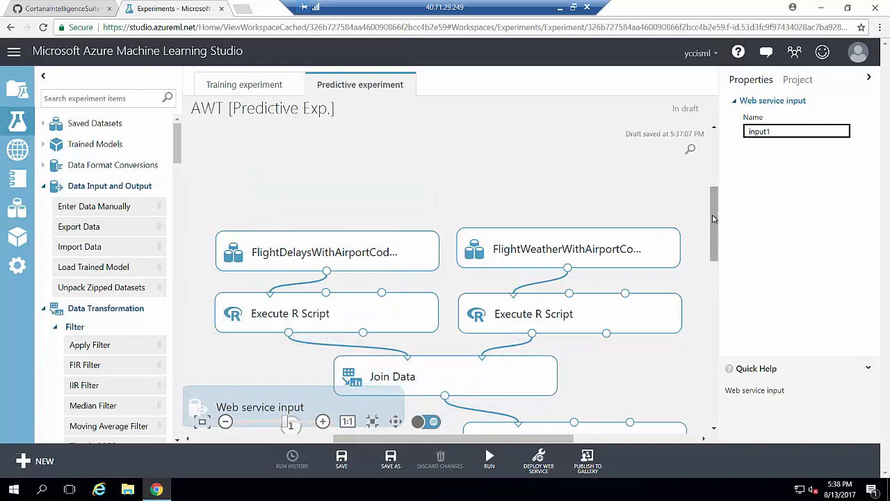
{"action": "left_click_drag", "start_coordinate": [713, 219], "coordinate": [712, 249]}
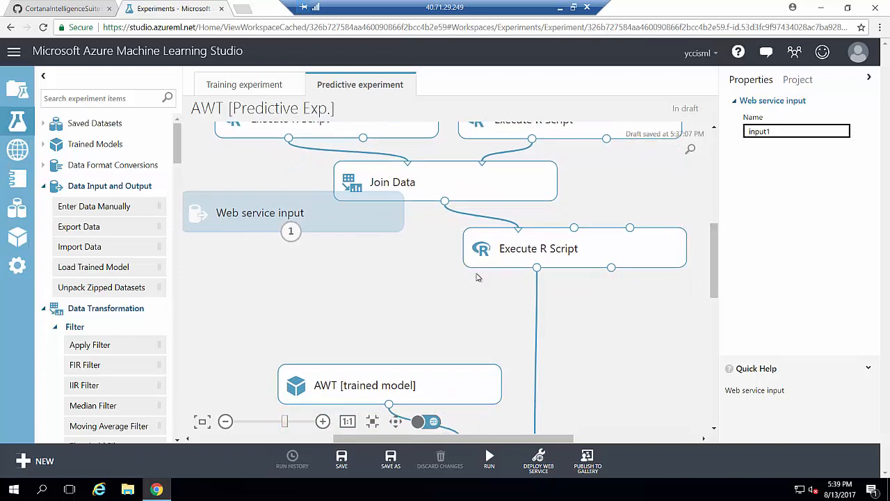
{"action": "left_click_drag", "start_coordinate": [329, 221], "coordinate": [361, 256]}
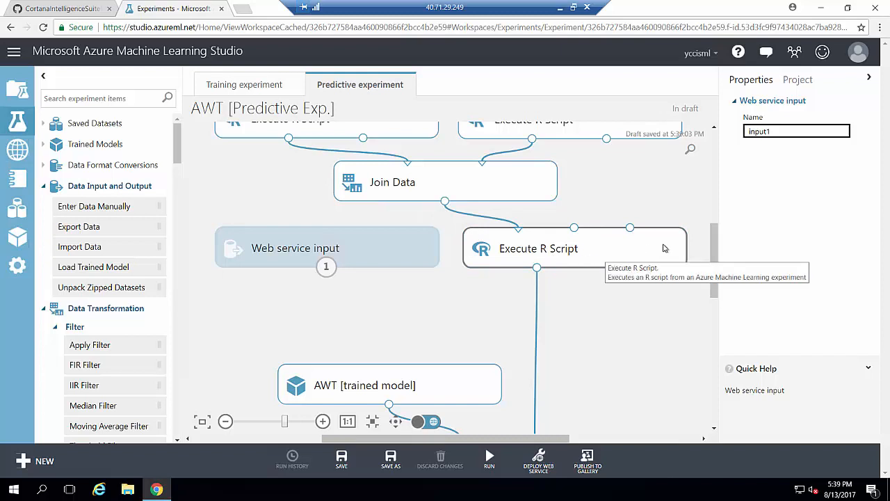
Replace the lower Execute R Script's Join Data link with a connection from Web service input.
{"action": "left_click_drag", "start_coordinate": [715, 249], "coordinate": [715, 262]}
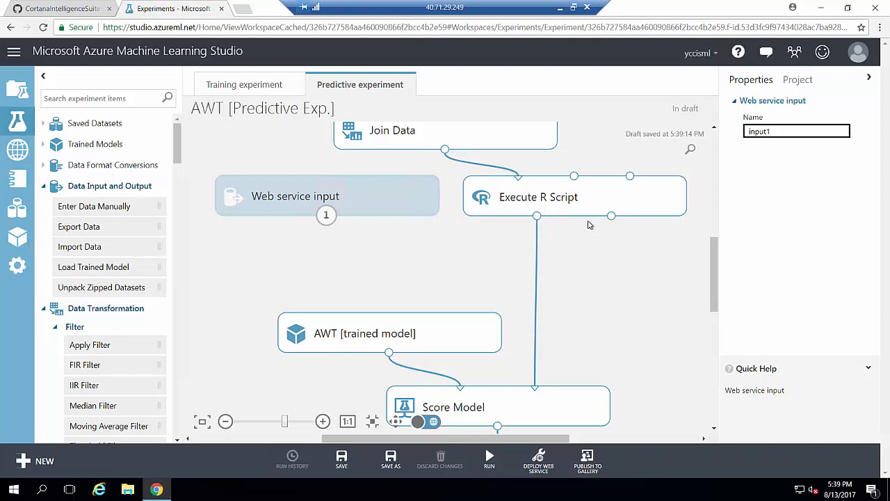
{"action": "left_click_drag", "start_coordinate": [585, 212], "coordinate": [580, 279]}
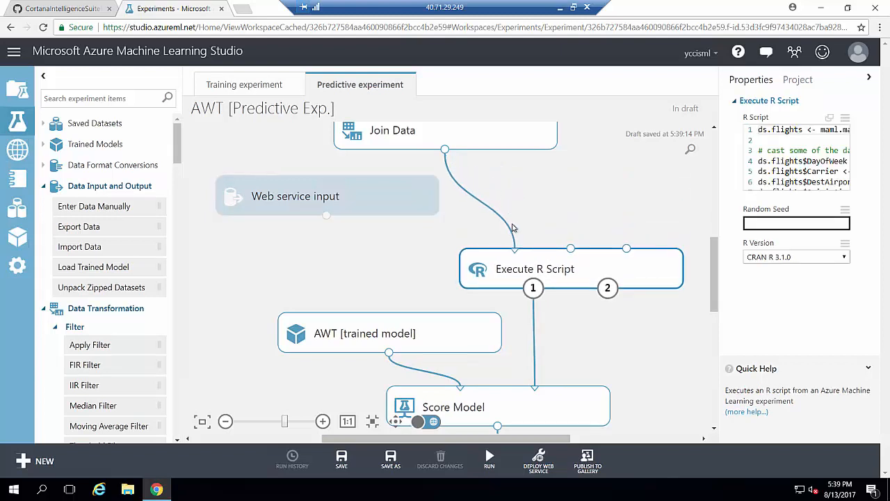
{"action": "right_click", "coordinate": [505, 223]}
{"action": "left_click", "coordinate": [541, 240]}
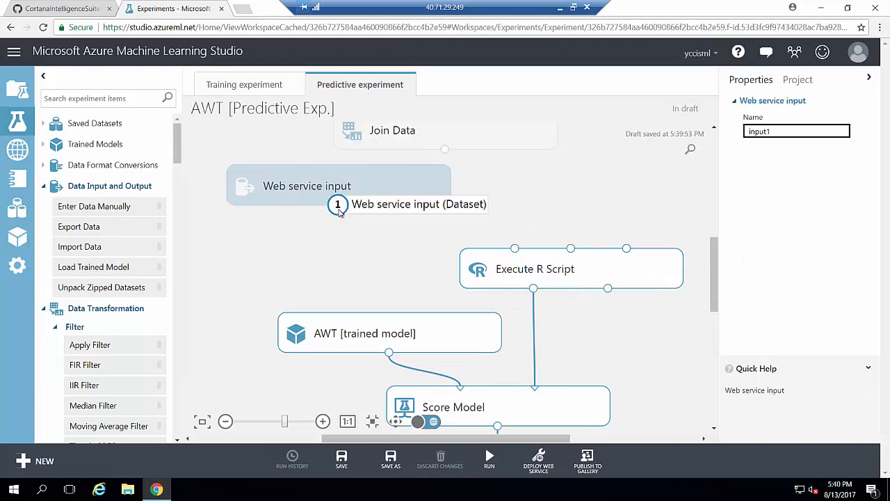
{"action": "left_click_drag", "start_coordinate": [338, 205], "coordinate": [515, 249]}
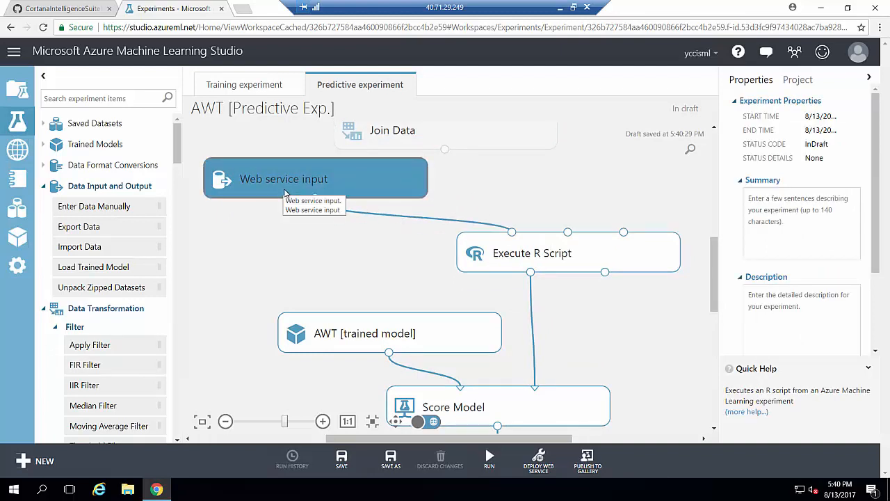
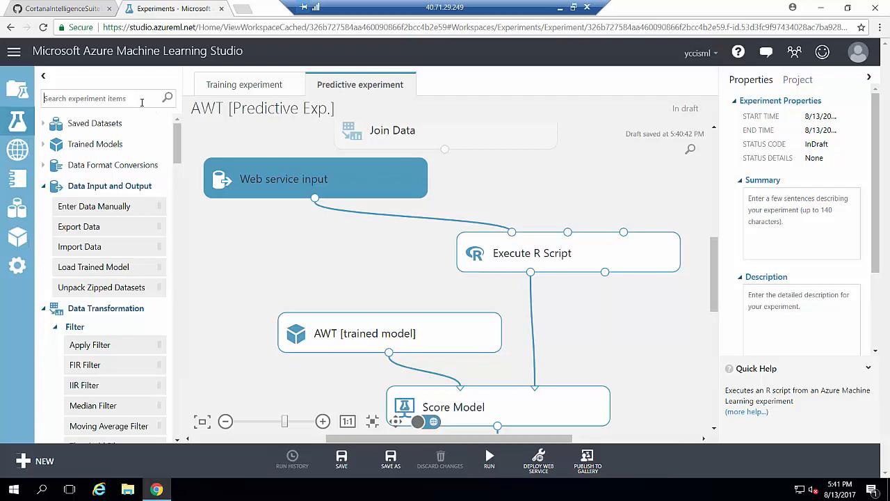
Insert a Select Columns in Dataset module feeding the lower Execute R Script's first input.
{"action": "left_click", "coordinate": [75, 99]}
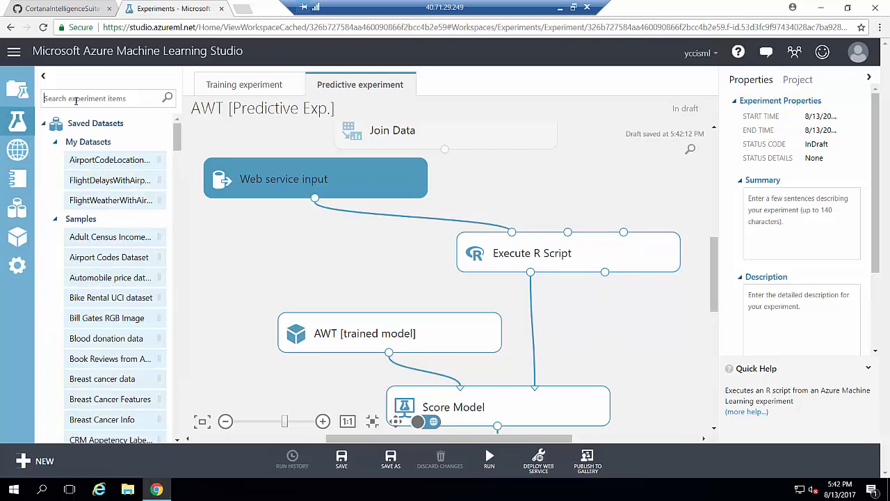
{"action": "type", "text": "selec"}
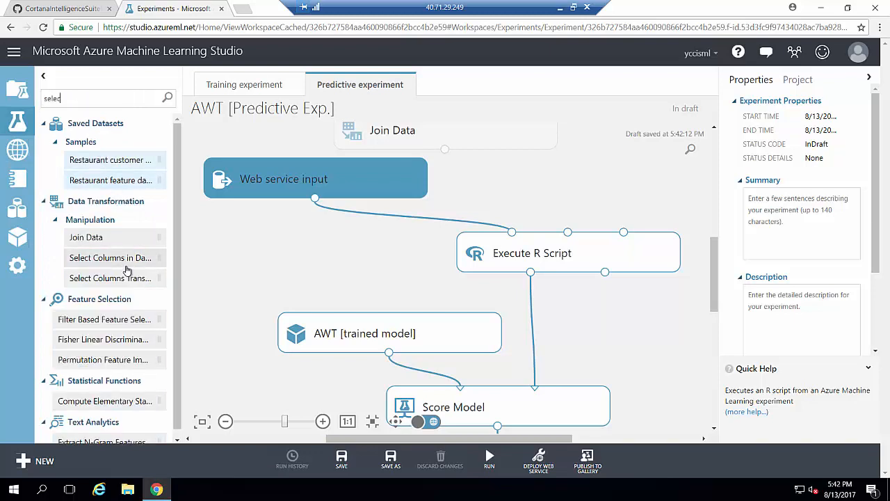
{"action": "left_click_drag", "start_coordinate": [128, 269], "coordinate": [571, 175]}
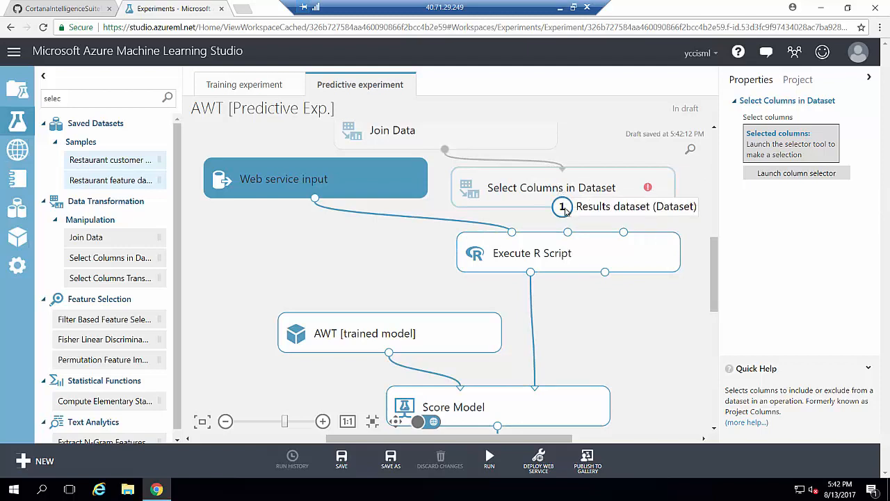
{"action": "left_click_drag", "start_coordinate": [564, 212], "coordinate": [512, 257]}
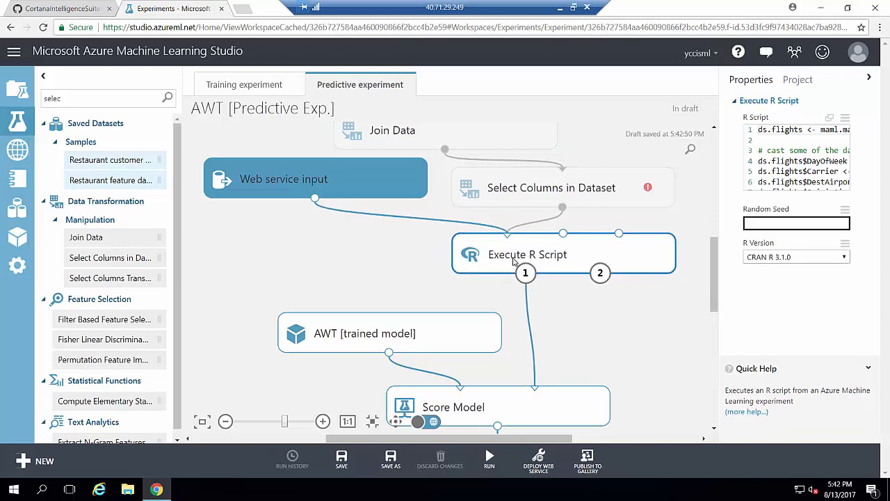
{"action": "left_click", "coordinate": [604, 196]}
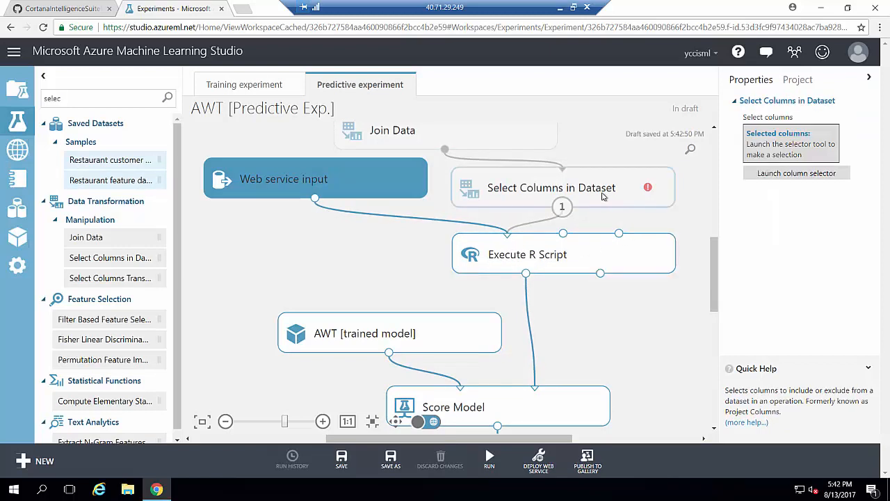
Make Select Columns in Dataset keep all columns except DepDel15.
{"action": "left_click", "coordinate": [782, 172]}
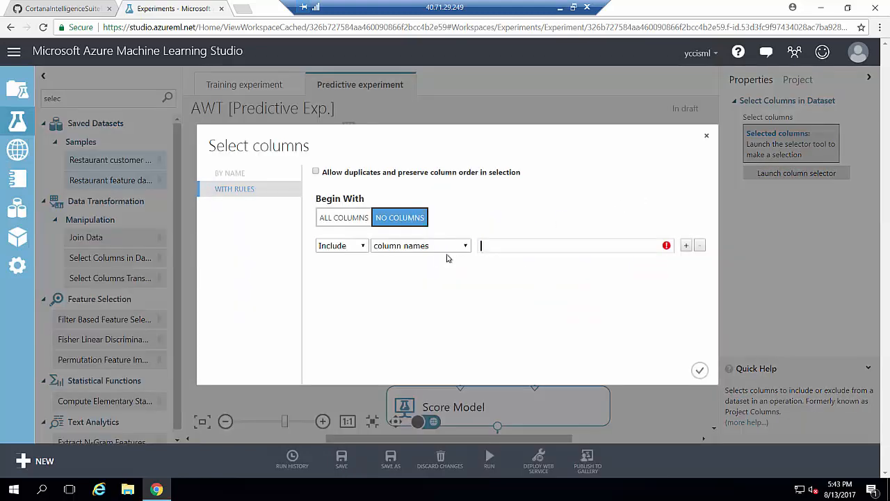
{"action": "left_click", "coordinate": [338, 220]}
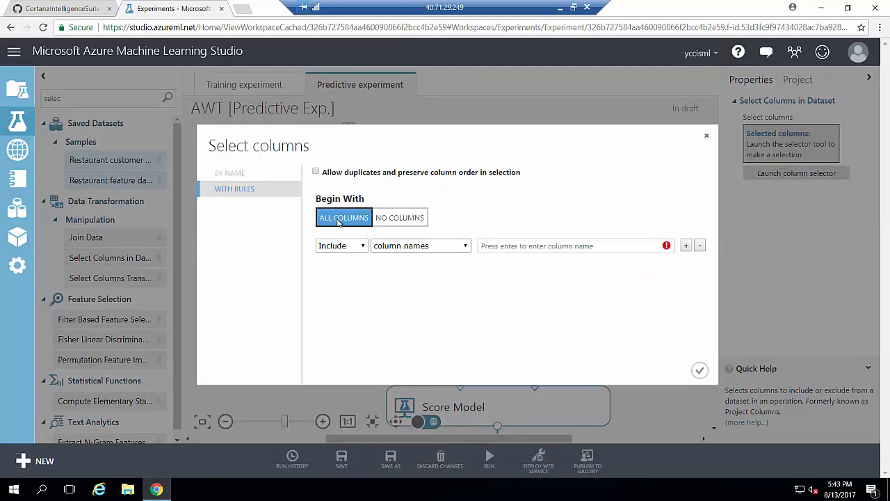
{"action": "left_click", "coordinate": [356, 245]}
{"action": "left_click", "coordinate": [350, 268]}
{"action": "left_click", "coordinate": [518, 247]}
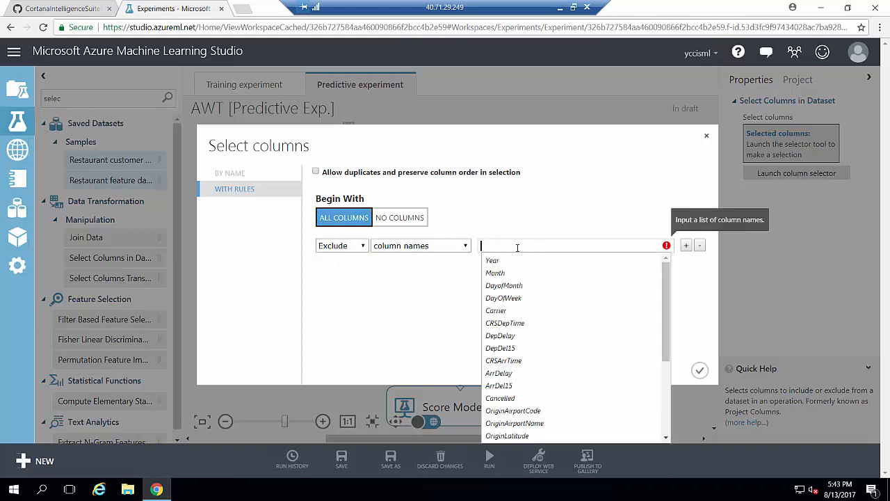
{"action": "left_click", "coordinate": [498, 347]}
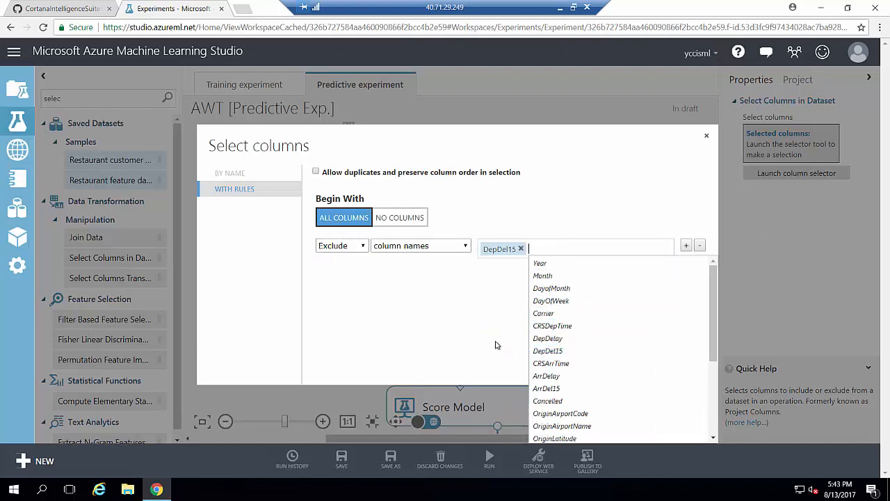
{"action": "left_click", "coordinate": [494, 340]}
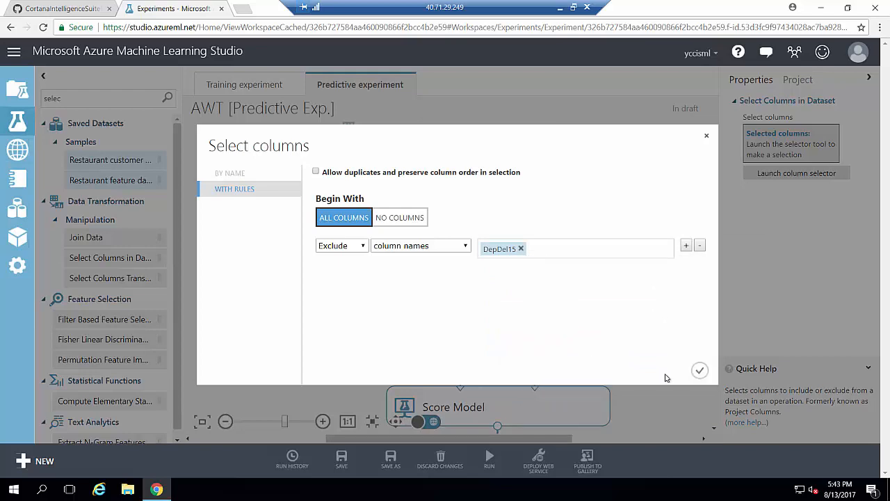
{"action": "left_click", "coordinate": [699, 371]}
{"action": "right_click", "coordinate": [554, 264]}
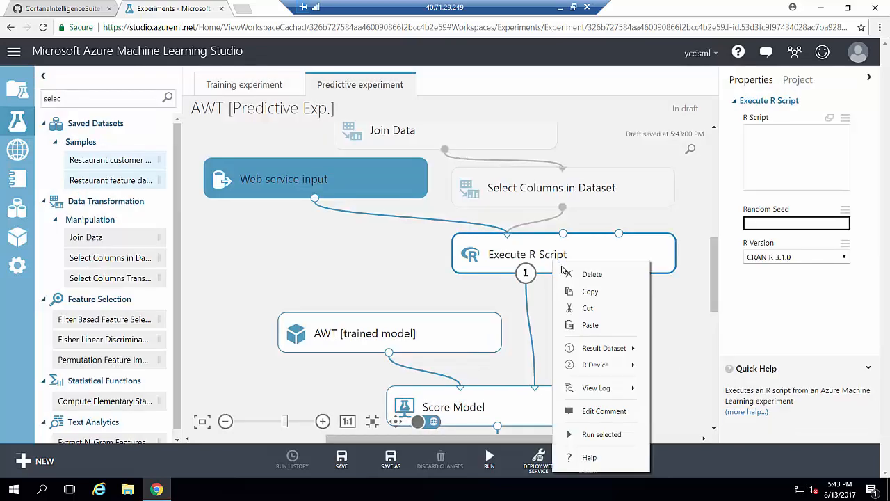
Run the lower Execute R Script with its upstream modules and fit the graph to the screen.
{"action": "left_click", "coordinate": [601, 434]}
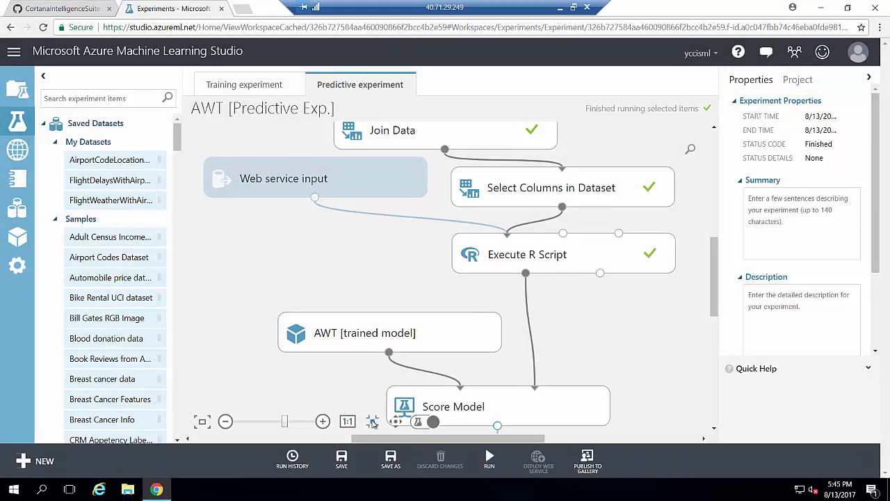
{"action": "left_click", "coordinate": [373, 422]}
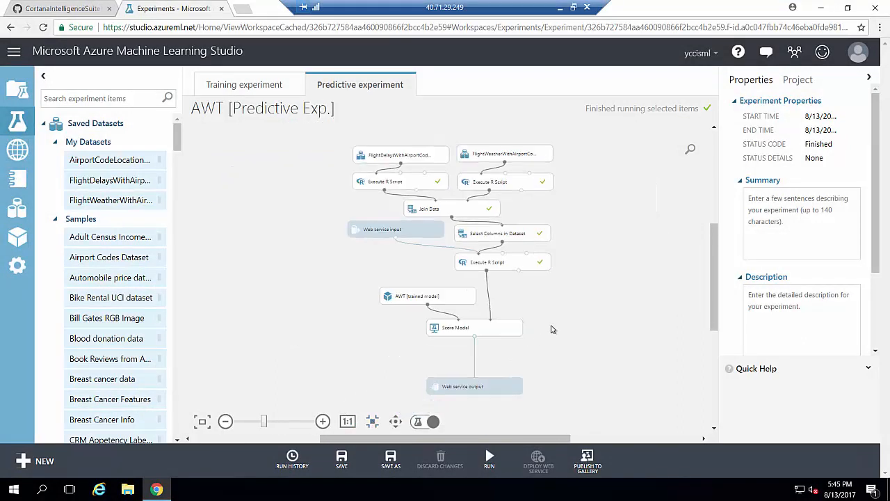
{"action": "left_click_drag", "start_coordinate": [509, 263], "coordinate": [510, 260]}
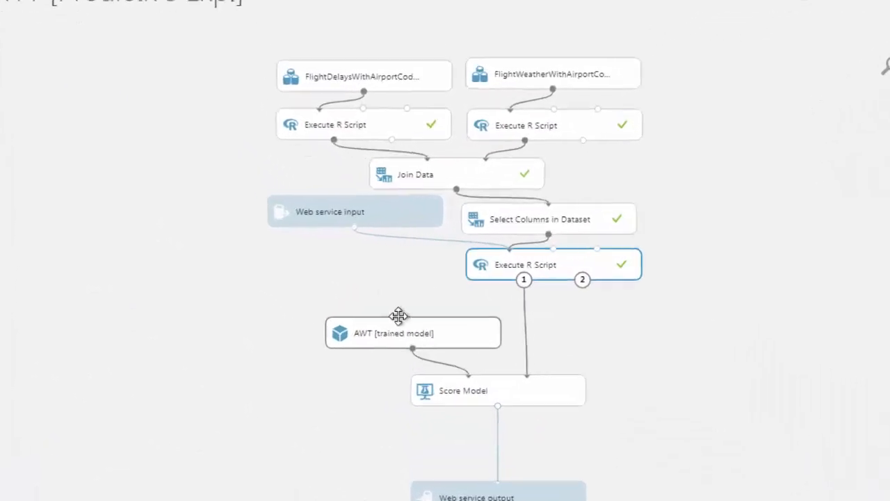
Tighten the layout of AWT [trained model], Score Model and Web service input.
{"action": "left_click_drag", "start_coordinate": [423, 296], "coordinate": [396, 260]}
{"action": "left_click_drag", "start_coordinate": [342, 269], "coordinate": [348, 268]}
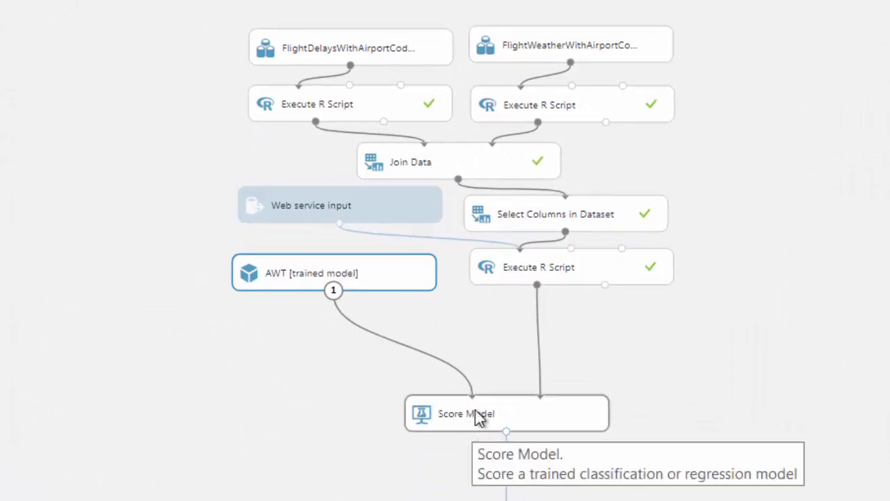
{"action": "left_click_drag", "start_coordinate": [476, 411], "coordinate": [537, 323]}
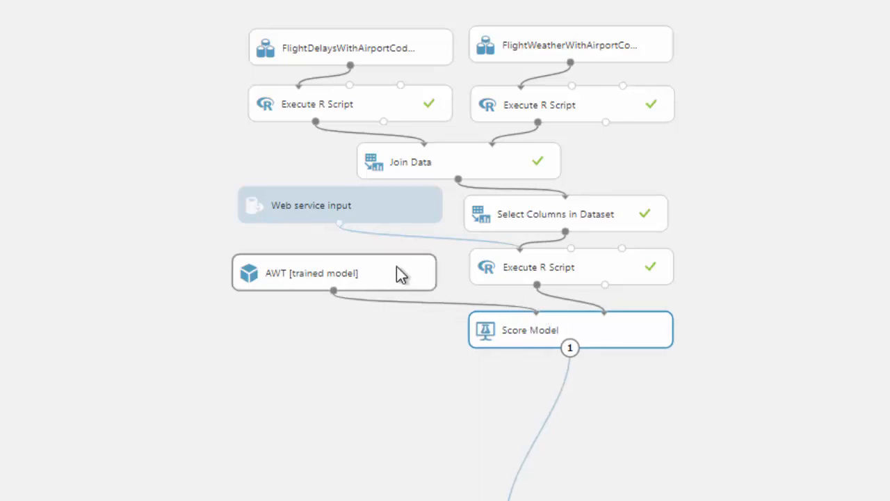
{"action": "left_click_drag", "start_coordinate": [396, 267], "coordinate": [405, 258]}
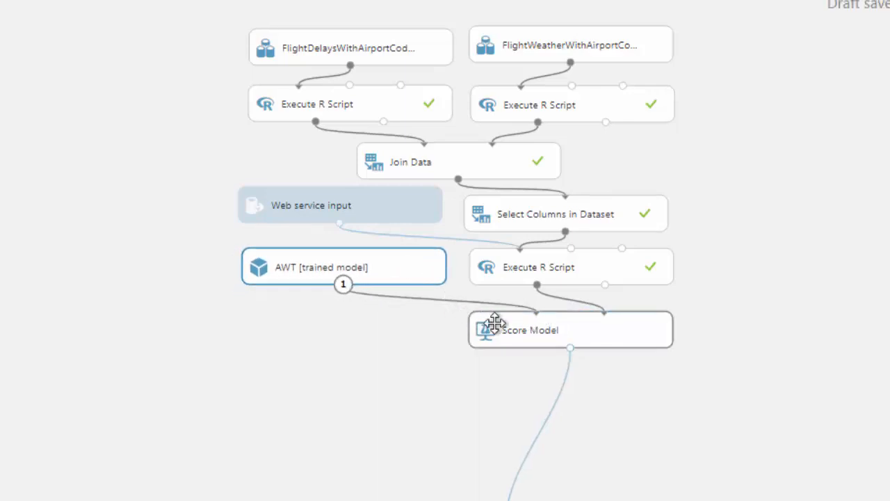
{"action": "left_click_drag", "start_coordinate": [493, 322], "coordinate": [493, 318]}
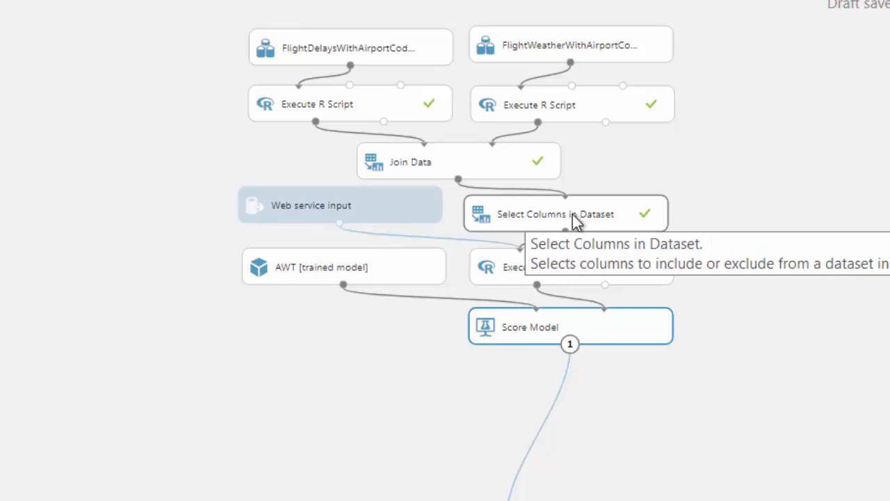
{"action": "left_click_drag", "start_coordinate": [411, 206], "coordinate": [410, 215]}
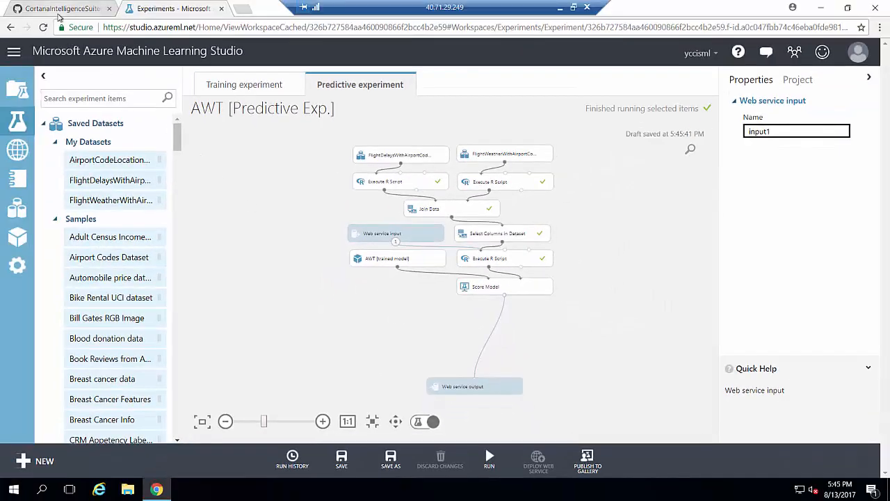
{"action": "left_click", "coordinate": [61, 14]}
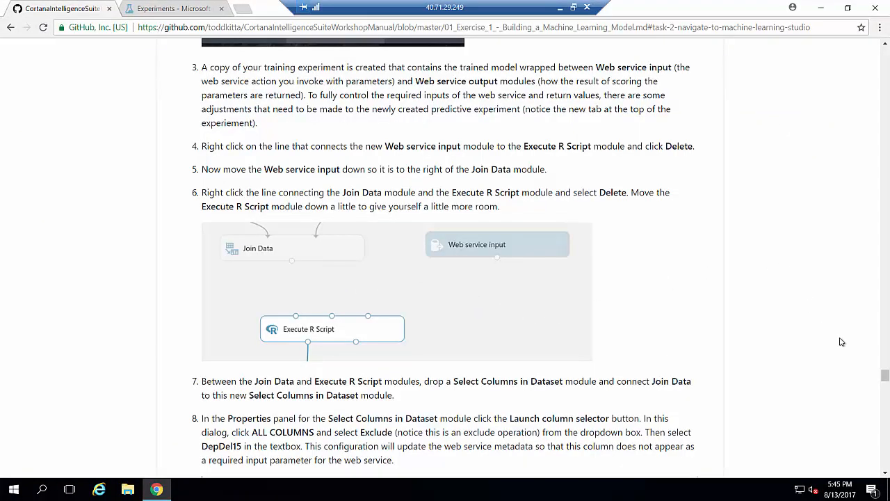
Read the manual's steps 8–15 on joining the airport location lookup, then return to the experiment.
{"action": "left_click_drag", "start_coordinate": [886, 376], "coordinate": [885, 389]}
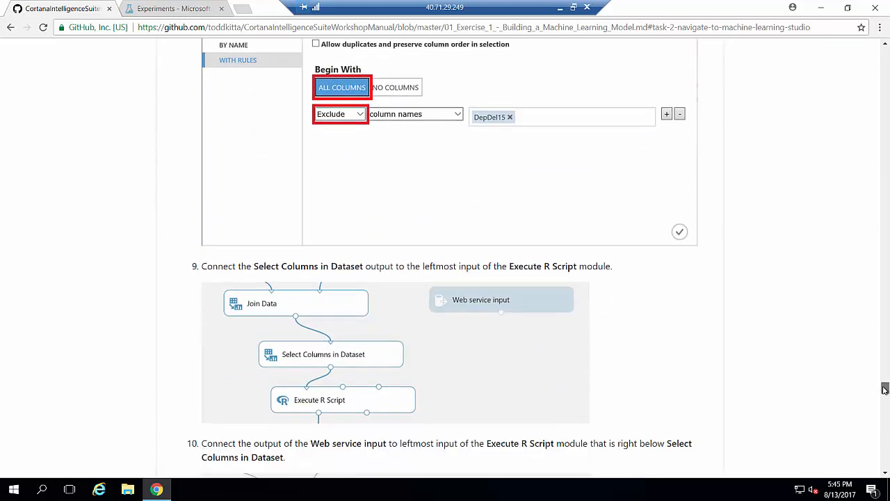
{"action": "scroll", "coordinate": [884, 390], "scroll_direction": "down", "scroll_amount": 3}
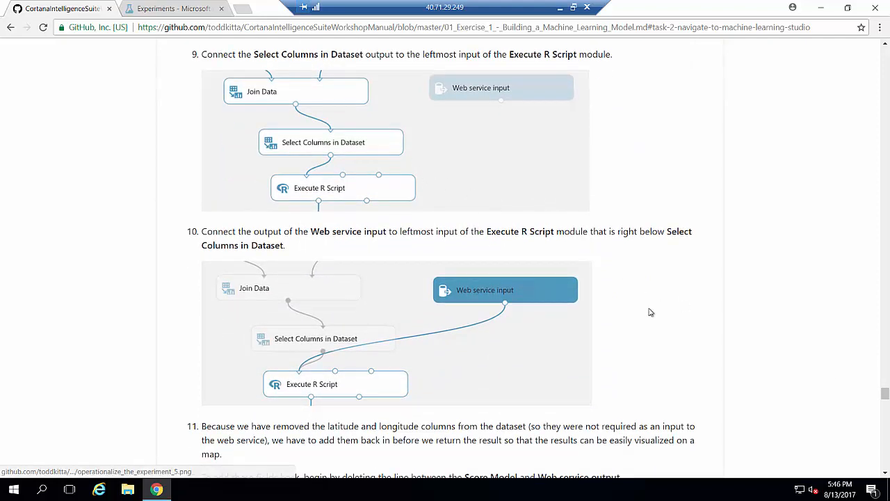
{"action": "scroll", "coordinate": [556, 320], "scroll_direction": "down", "scroll_amount": 1}
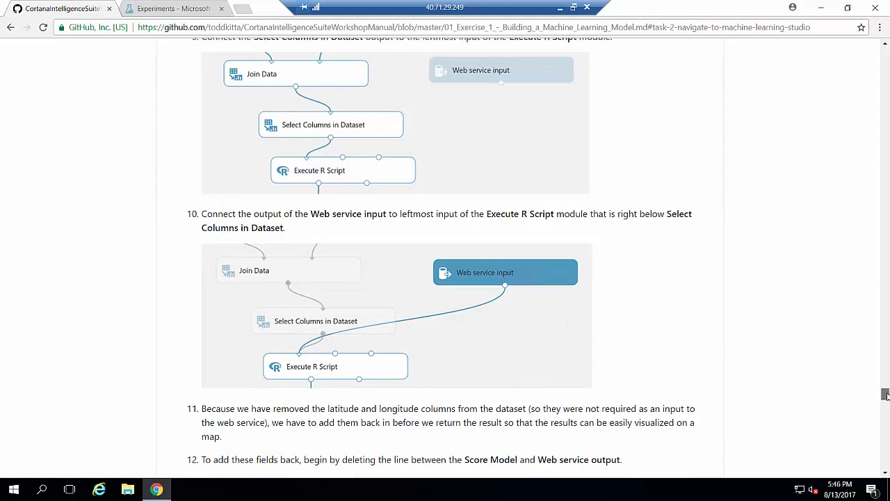
{"action": "left_click_drag", "start_coordinate": [885, 394], "coordinate": [886, 402]}
{"action": "scroll", "coordinate": [501, 215], "scroll_direction": "down", "scroll_amount": 1}
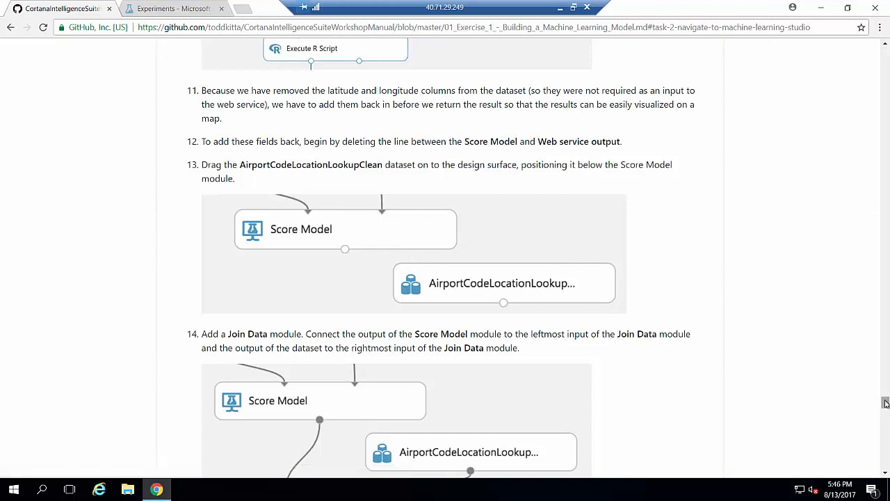
{"action": "scroll", "coordinate": [885, 403], "scroll_direction": "down", "scroll_amount": 1}
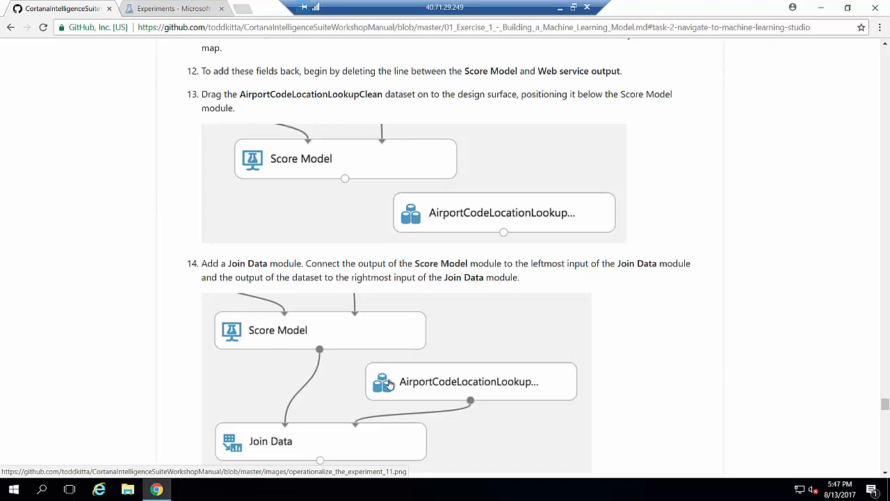
{"action": "scroll", "coordinate": [411, 303], "scroll_direction": "down", "scroll_amount": 2}
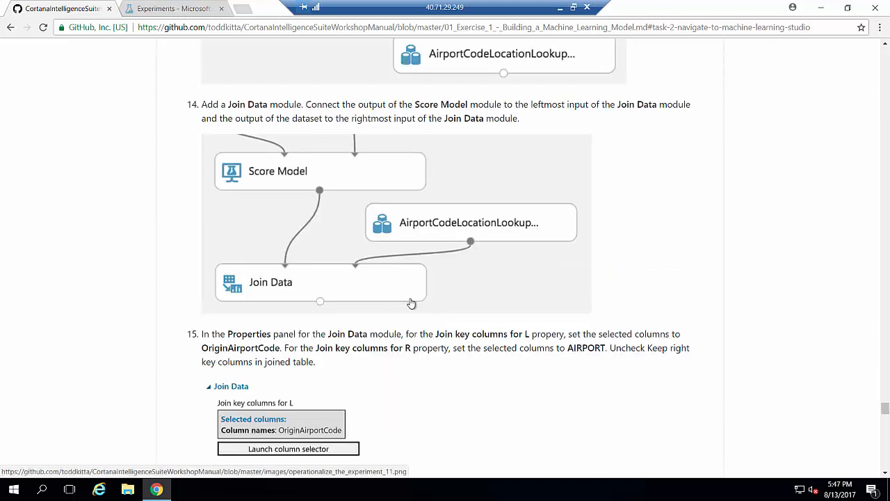
{"action": "left_click", "coordinate": [169, 13]}
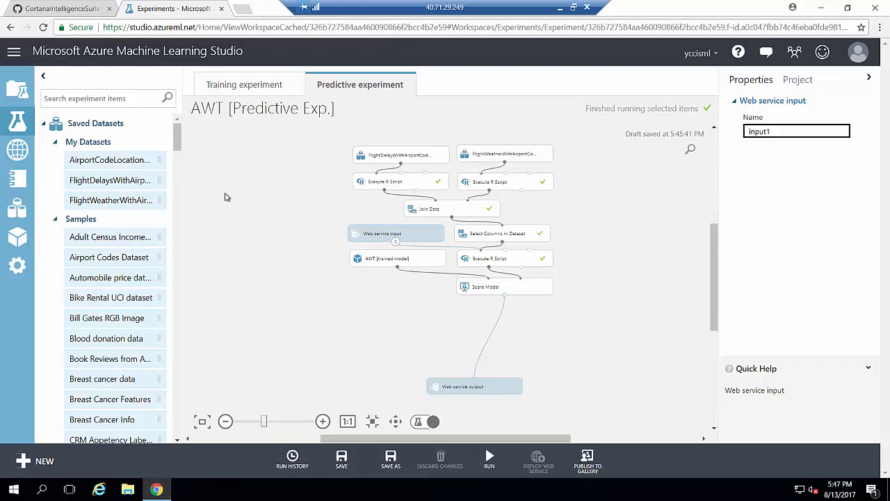
Place a Join Data module below Score Model.
{"action": "left_click", "coordinate": [132, 98]}
{"action": "type", "text": "join"}
{"action": "left_click_drag", "start_coordinate": [118, 159], "coordinate": [434, 320]}
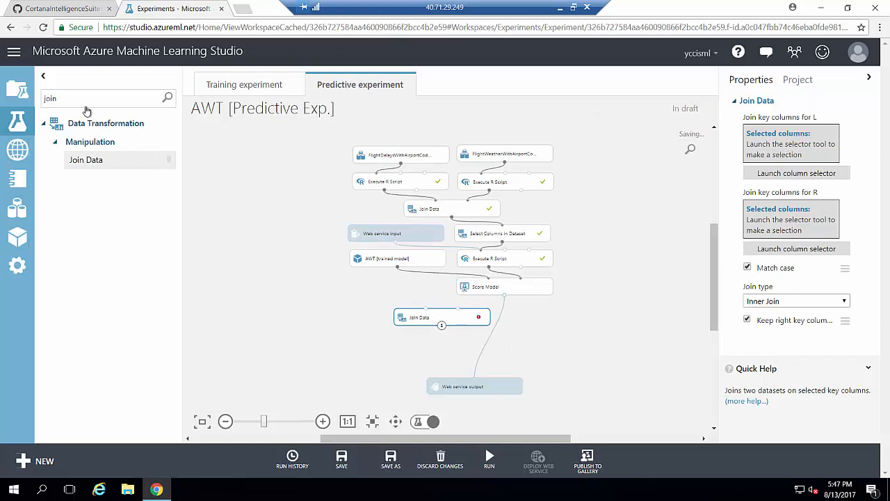
Add the AirportCodeLocationLookupClean dataset and connect it to Join Data.
{"action": "double_click", "coordinate": [58, 99]}
{"action": "key", "text": "BackSpace"}
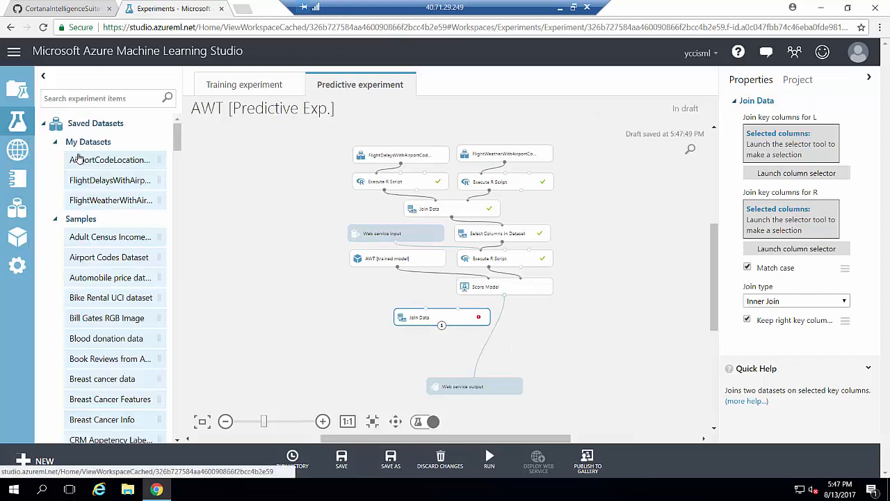
{"action": "left_click_drag", "start_coordinate": [101, 167], "coordinate": [432, 318]}
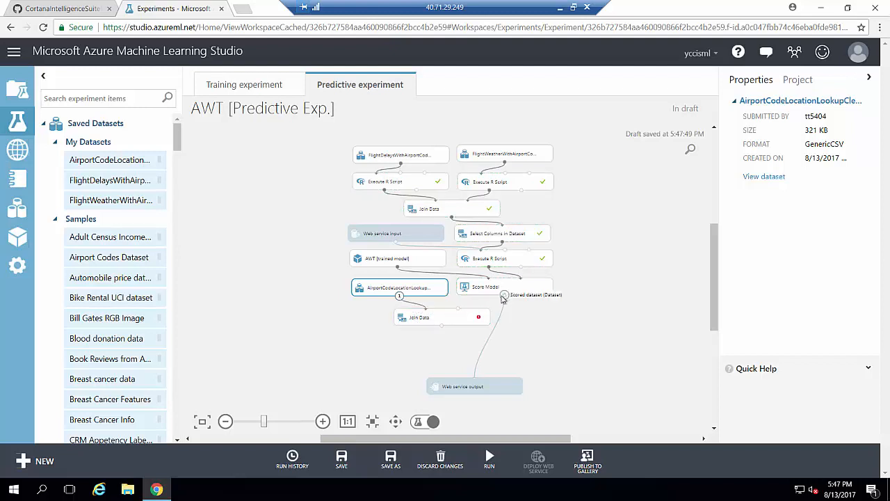
{"action": "left_click_drag", "start_coordinate": [504, 295], "coordinate": [459, 317]}
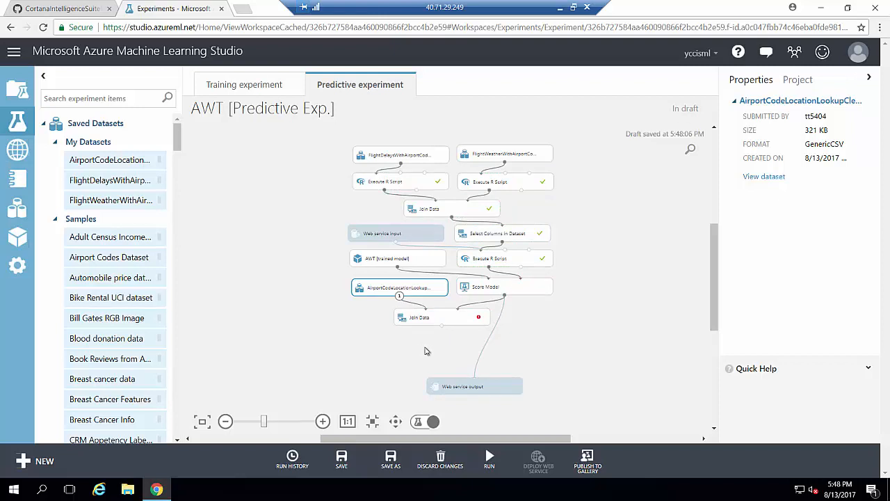
{"action": "right_click", "coordinate": [486, 348]}
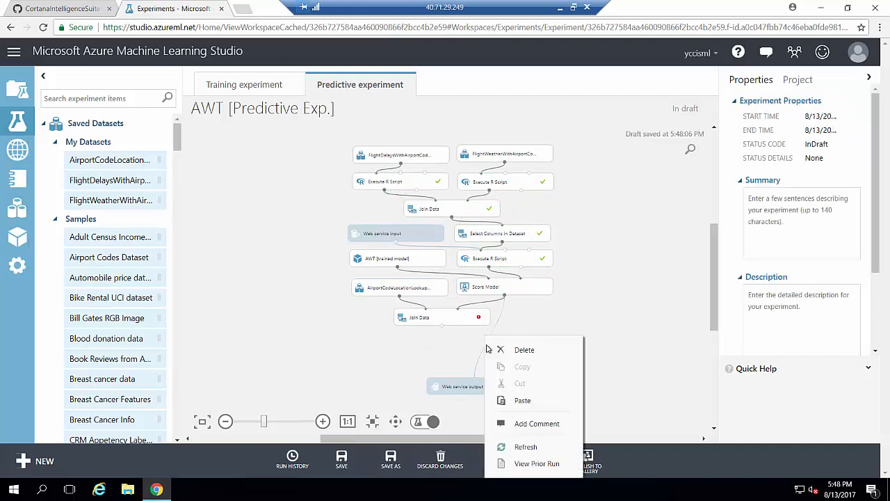
{"action": "left_click", "coordinate": [494, 354]}
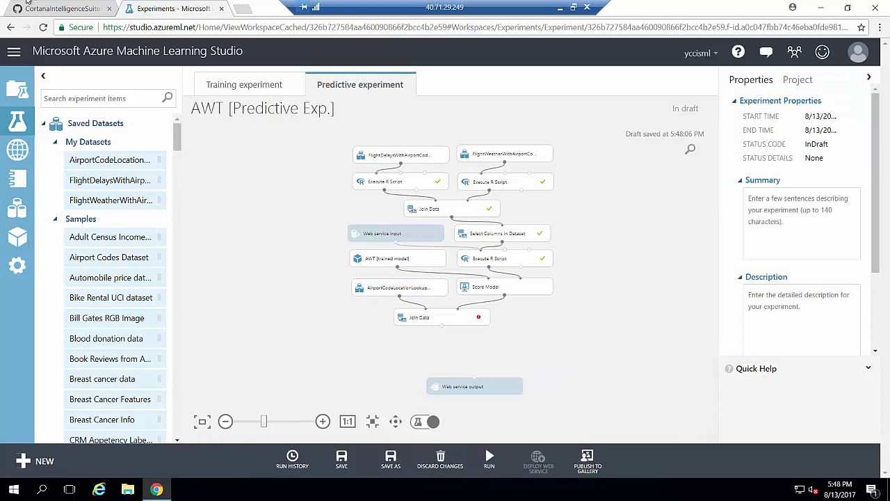
{"action": "left_click", "coordinate": [63, 8]}
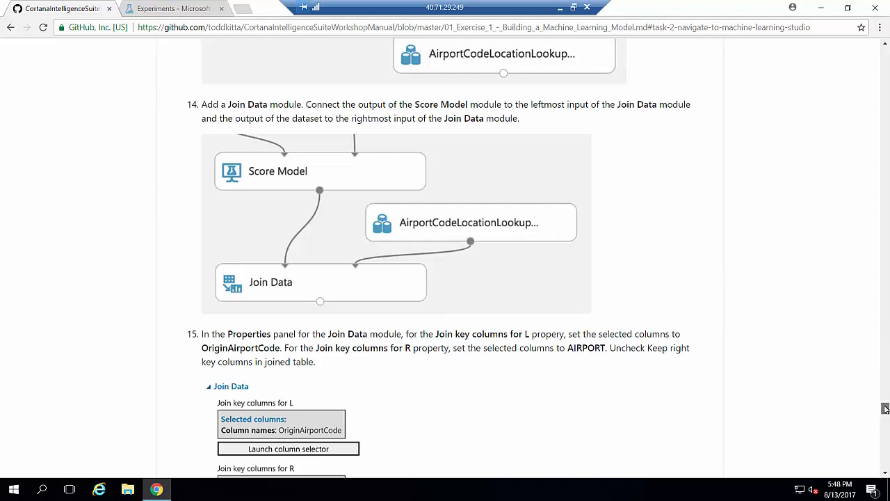
Scroll the manual to steps 14–15 on wiring and configuring Join Data.
{"action": "left_click_drag", "start_coordinate": [885, 411], "coordinate": [885, 410]}
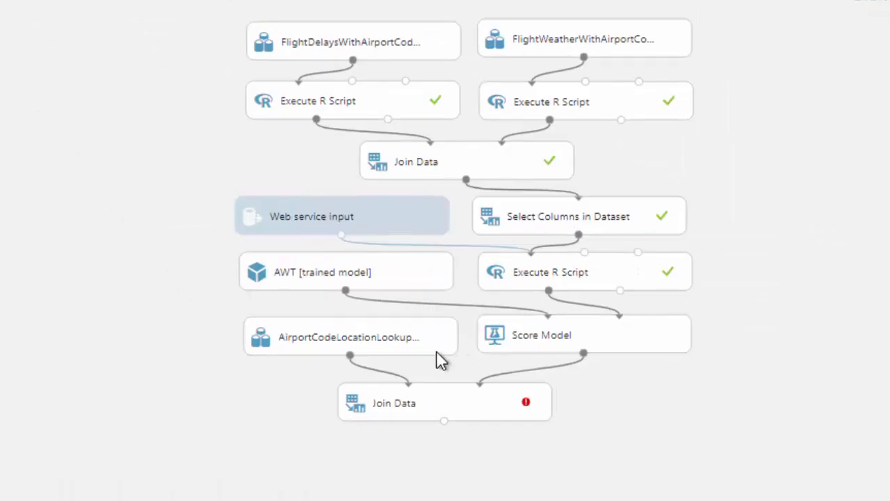
Move the lookup dataset and Score Model aside and delete the Score Model–Join Data link.
{"action": "left_click_drag", "start_coordinate": [425, 353], "coordinate": [247, 408]}
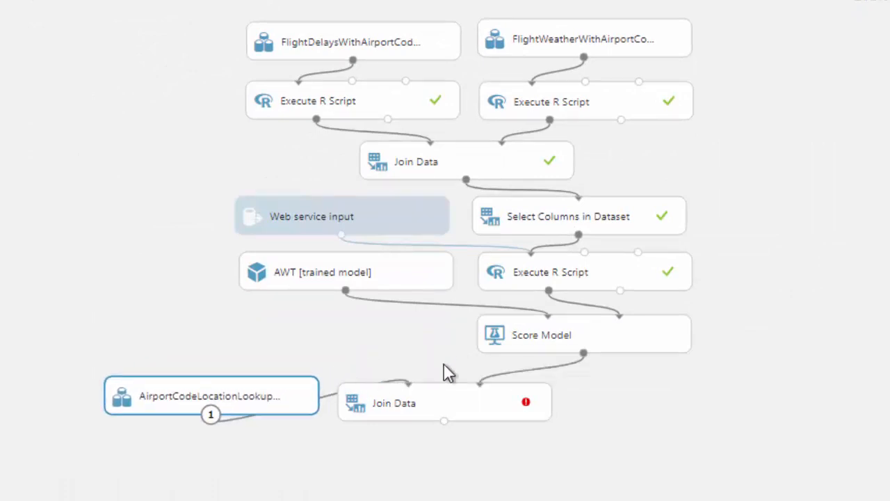
{"action": "left_click_drag", "start_coordinate": [499, 337], "coordinate": [320, 328]}
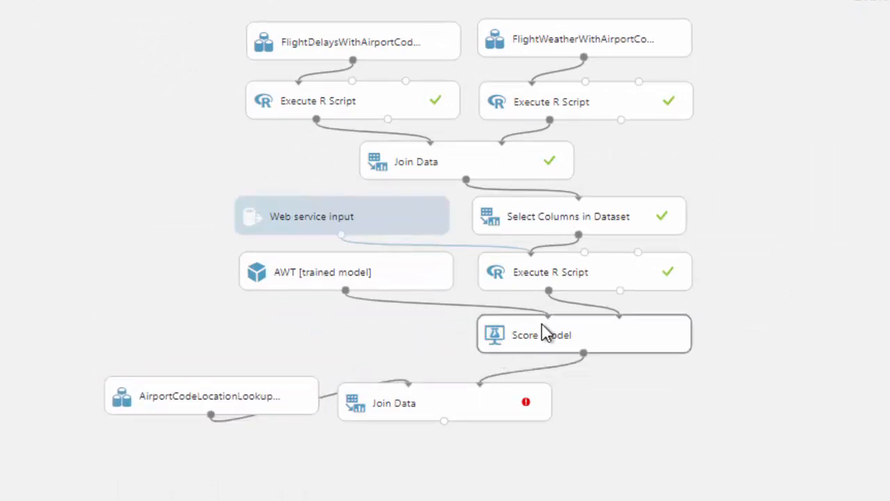
{"action": "left_click_drag", "start_coordinate": [546, 334], "coordinate": [301, 313]}
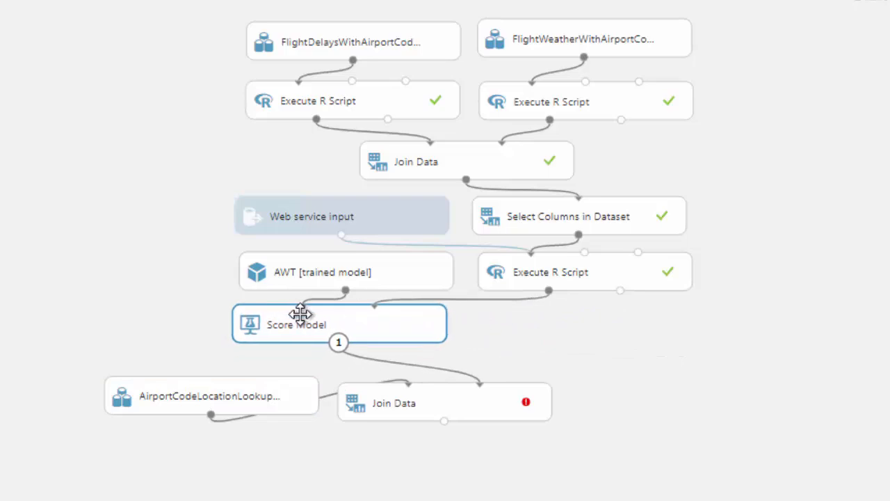
{"action": "right_click", "coordinate": [382, 360]}
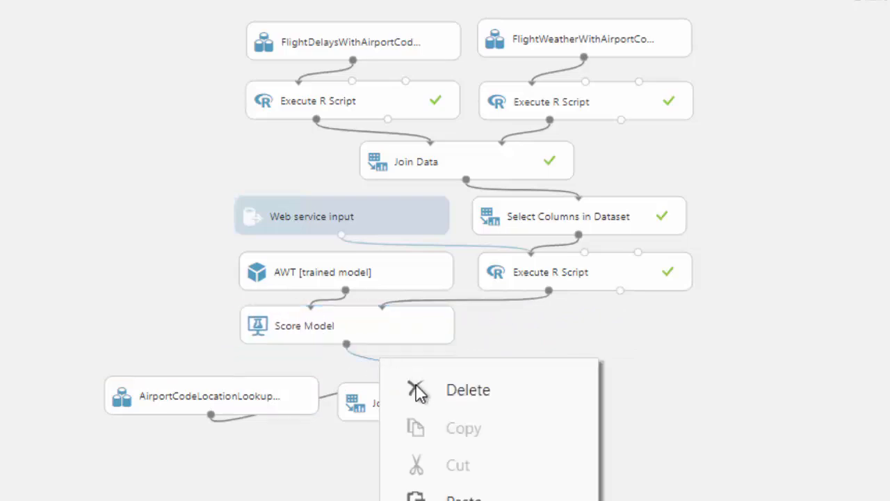
{"action": "left_click", "coordinate": [432, 393]}
Rewire Join Data with the scored dataset on the left input and the lookup on the right.
{"action": "left_click_drag", "start_coordinate": [282, 404], "coordinate": [638, 320]}
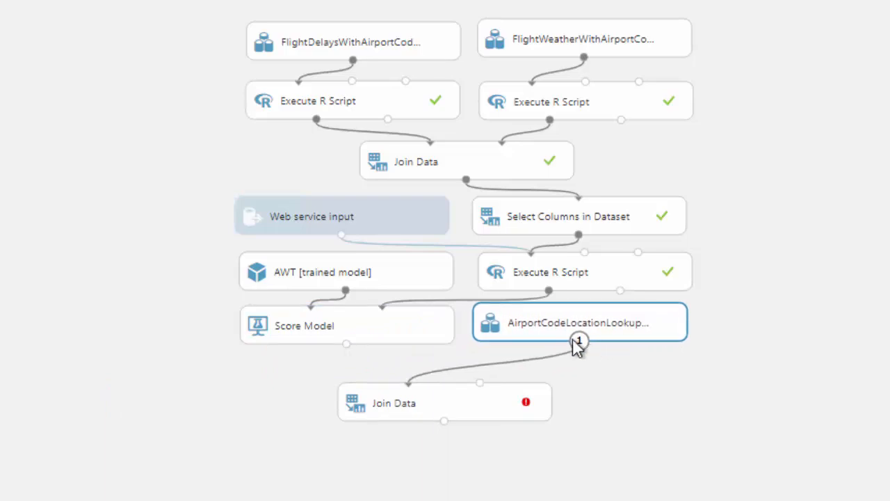
{"action": "left_click_drag", "start_coordinate": [560, 334], "coordinate": [558, 338]}
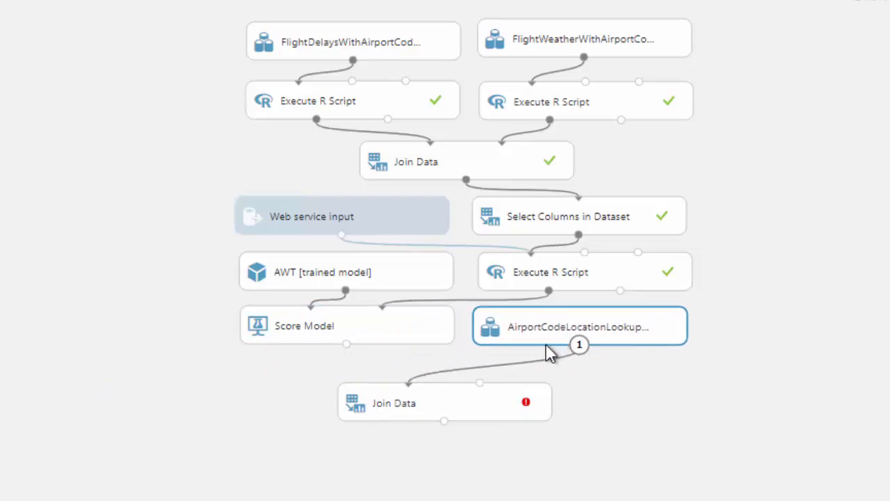
{"action": "right_click", "coordinate": [543, 360]}
{"action": "left_click", "coordinate": [588, 396]}
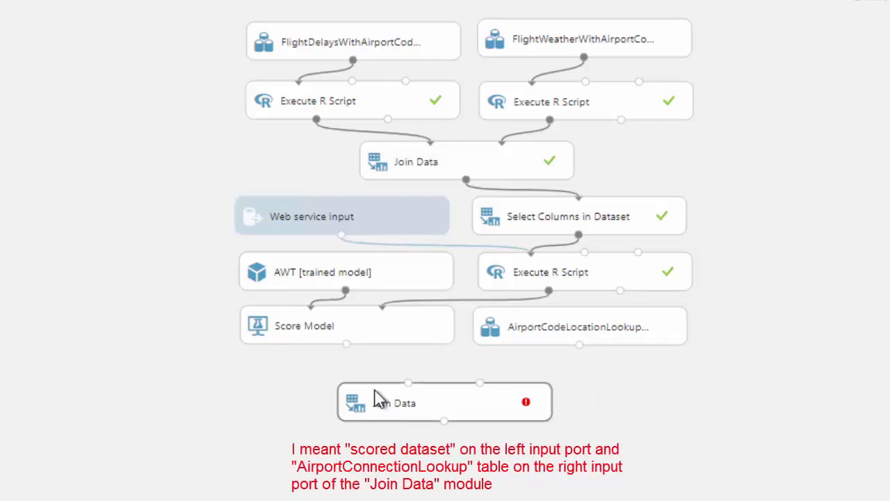
{"action": "left_click_drag", "start_coordinate": [377, 406], "coordinate": [371, 383]}
{"action": "left_click_drag", "start_coordinate": [347, 344], "coordinate": [402, 383]}
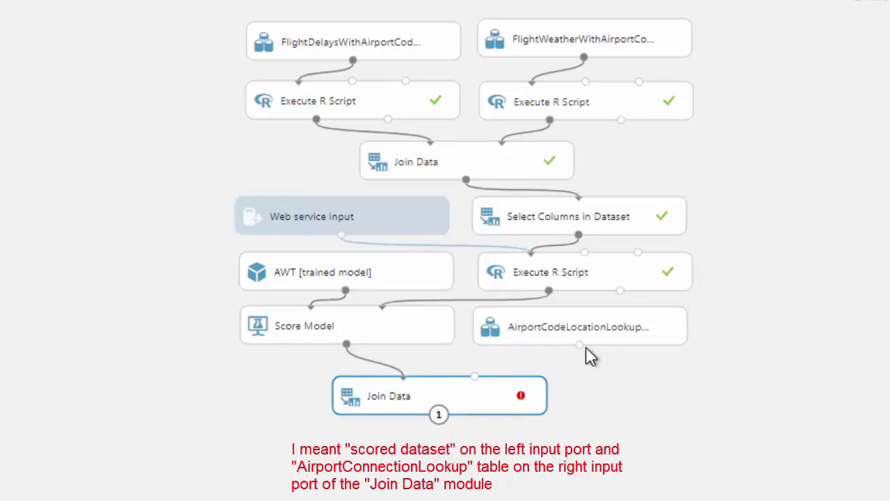
{"action": "left_click_drag", "start_coordinate": [578, 351], "coordinate": [476, 381]}
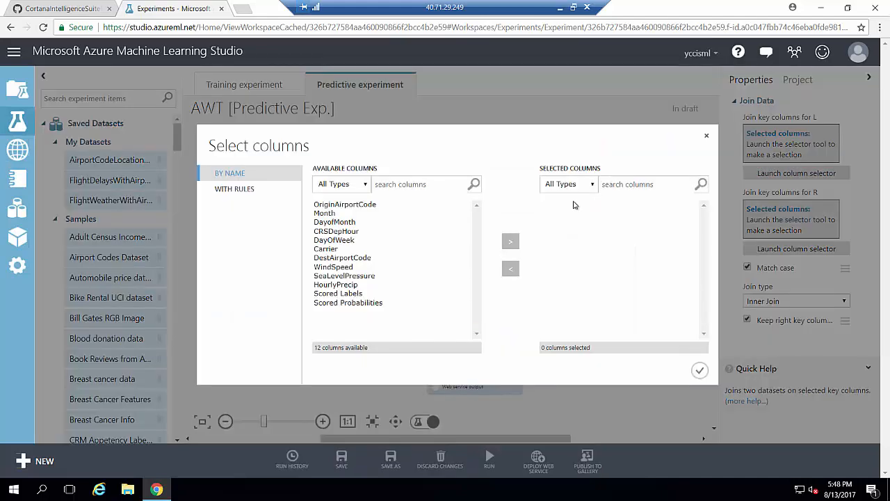
Set Join Data's keys to OriginAirportCode on the left and AIRPORT on the right.
{"action": "left_click", "coordinate": [348, 204]}
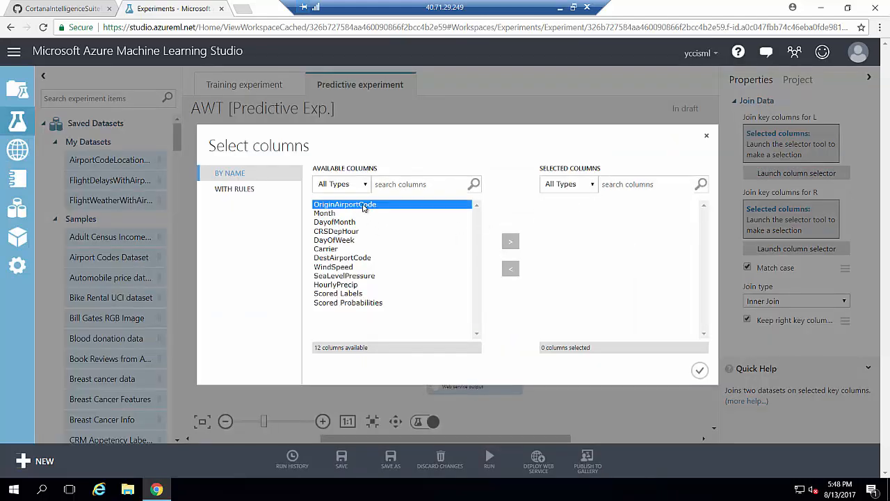
{"action": "left_click", "coordinate": [509, 241]}
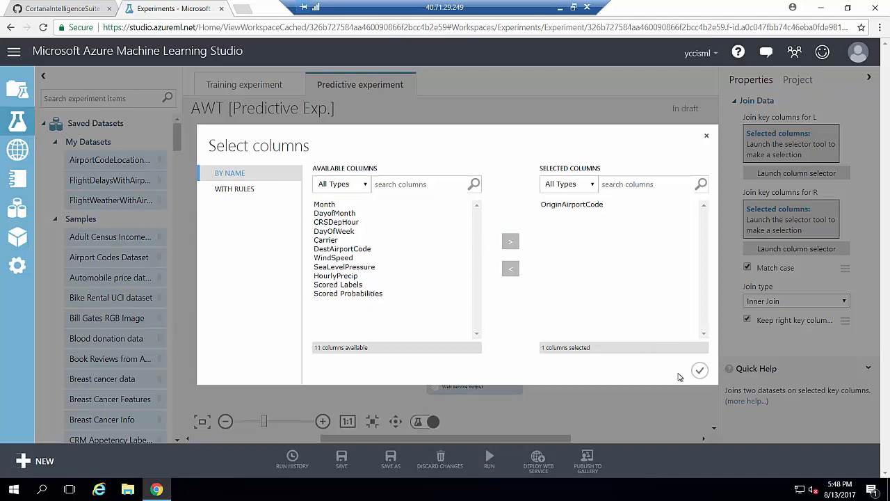
{"action": "left_click", "coordinate": [699, 370]}
{"action": "left_click", "coordinate": [801, 248]}
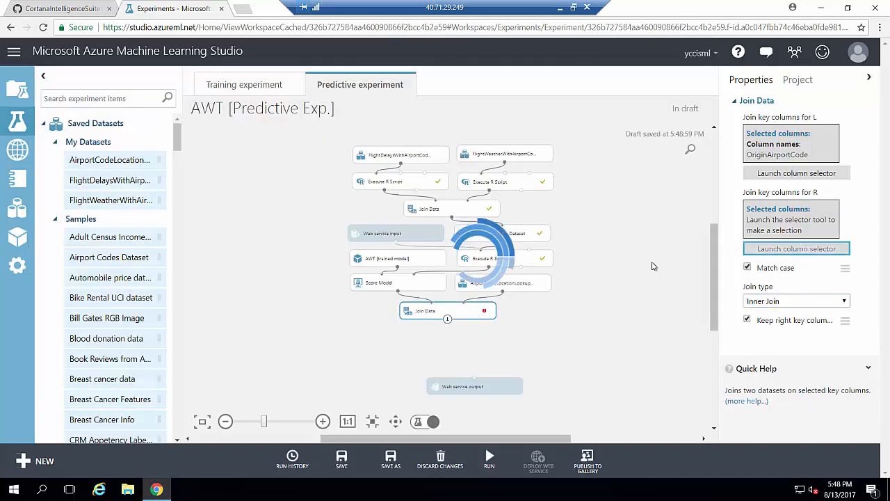
{"action": "left_click", "coordinate": [334, 213]}
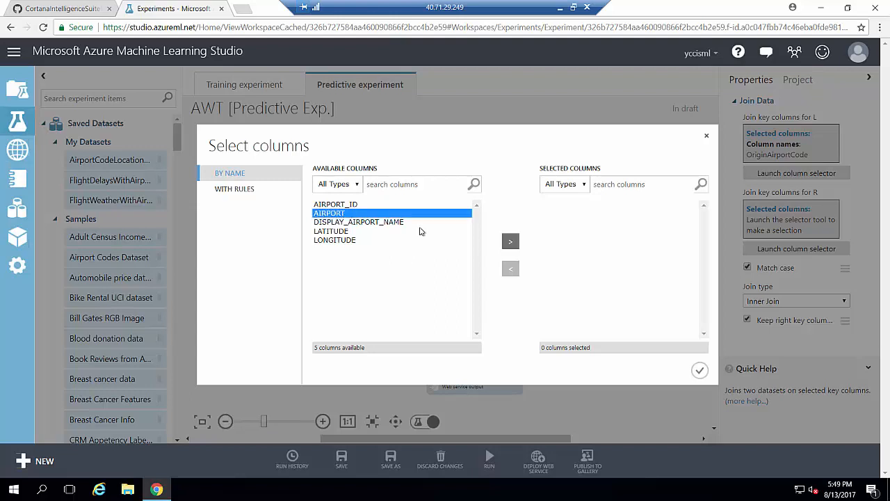
{"action": "left_click", "coordinate": [510, 241]}
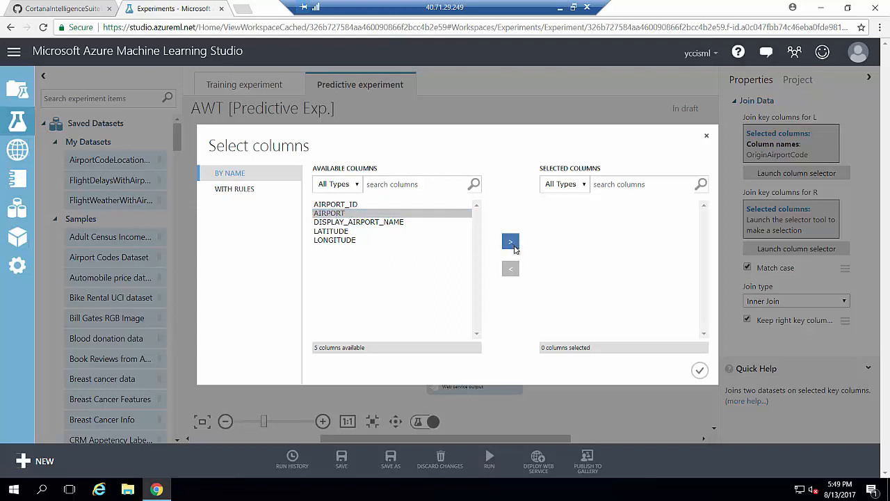
{"action": "left_click", "coordinate": [699, 370]}
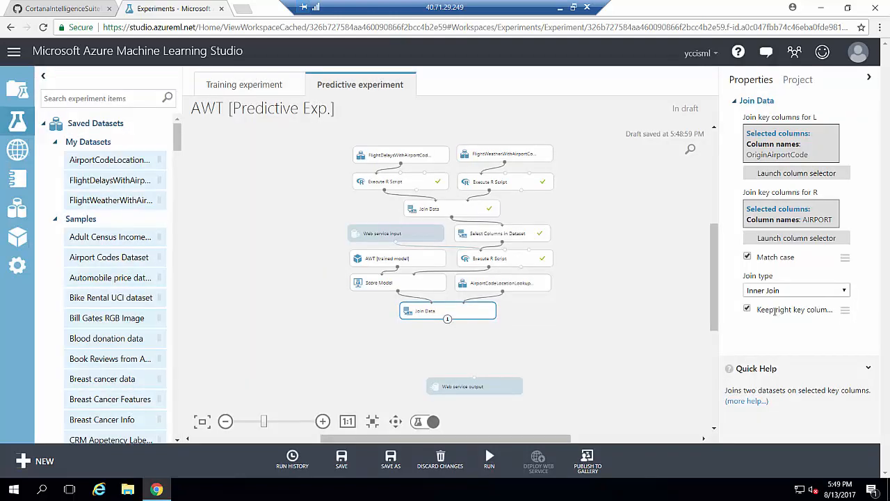
Turn off Keep right key columns and run the Join Data module.
{"action": "left_click", "coordinate": [747, 309]}
{"action": "right_click", "coordinate": [483, 318]}
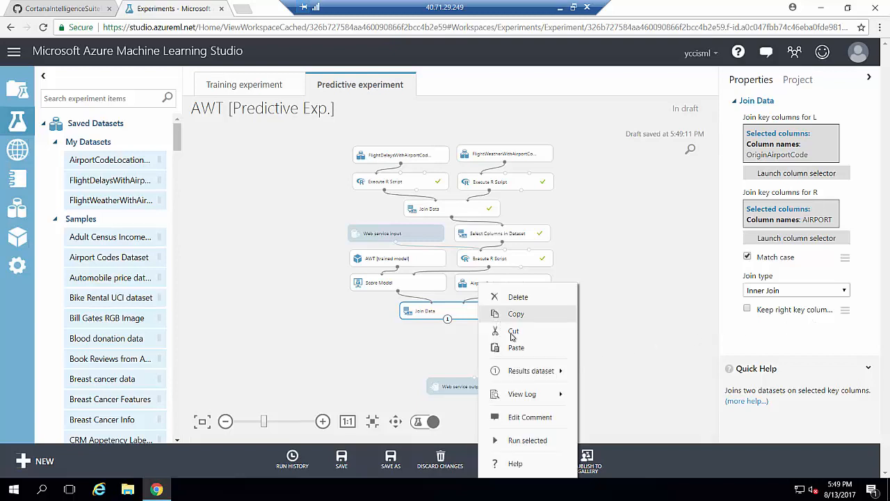
{"action": "left_click", "coordinate": [532, 439]}
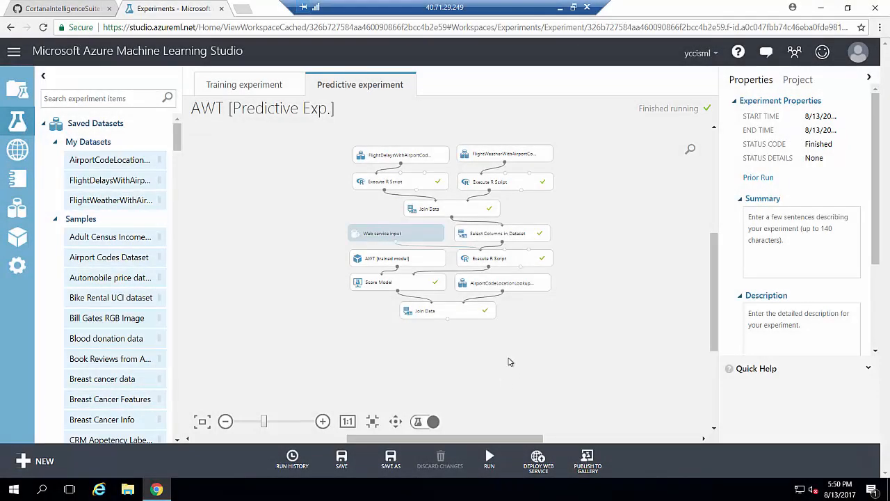
Copy the step 17 column-removing and renaming R script from the workshop manual.
{"action": "left_click", "coordinate": [63, 12]}
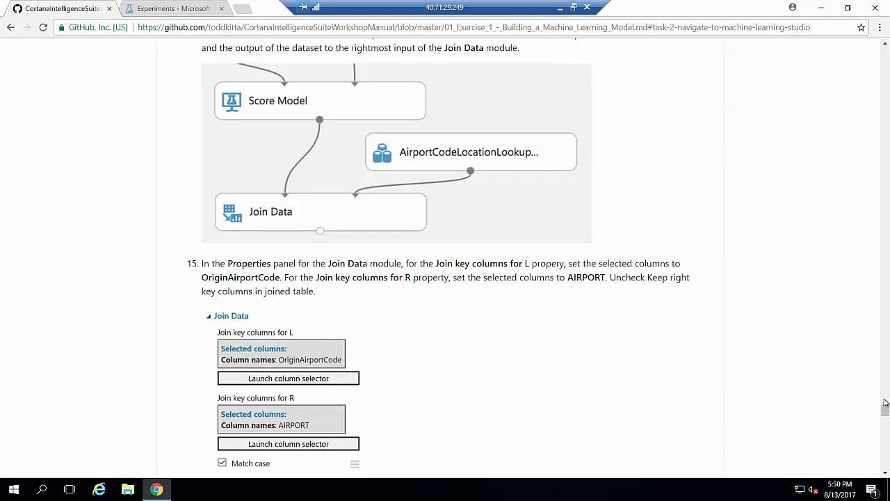
{"action": "left_click_drag", "start_coordinate": [884, 410], "coordinate": [885, 423]}
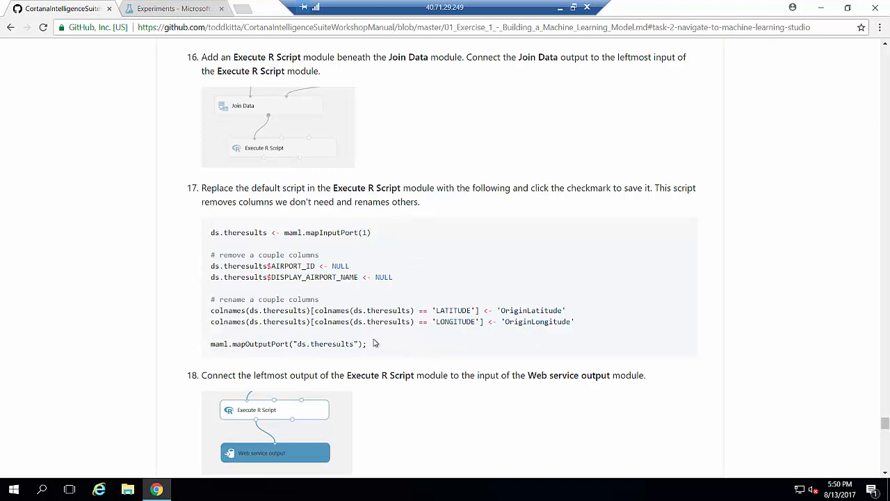
{"action": "left_click_drag", "start_coordinate": [374, 344], "coordinate": [213, 235]}
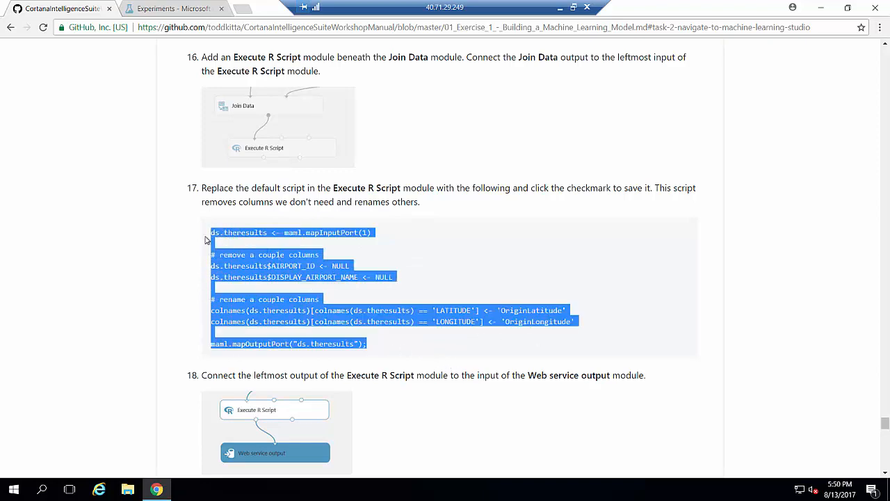
{"action": "right_click", "coordinate": [224, 249]}
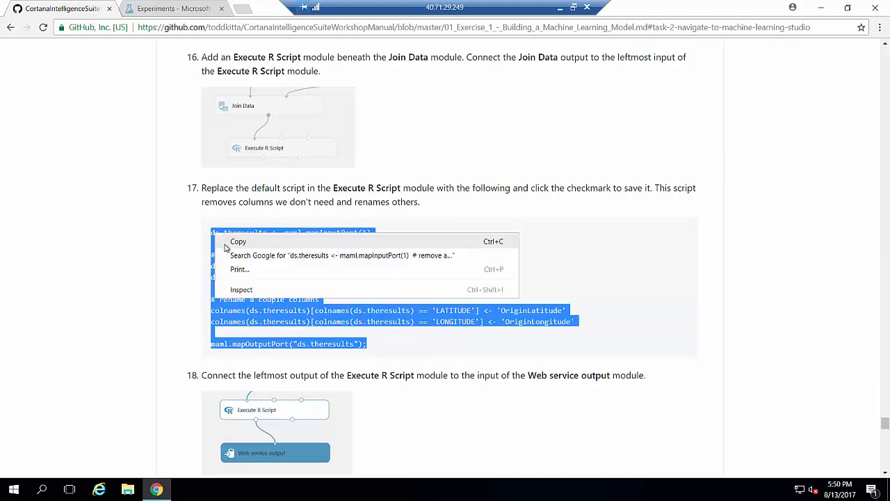
{"action": "left_click", "coordinate": [237, 242]}
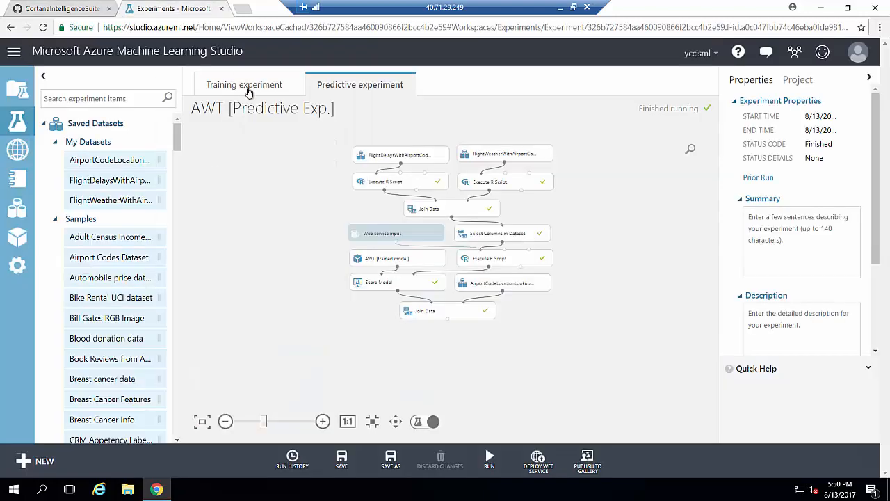
{"action": "left_click", "coordinate": [200, 11]}
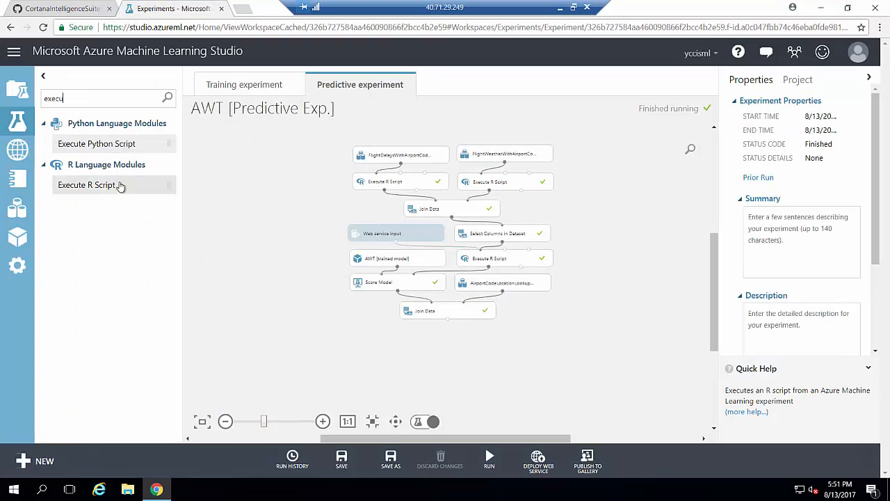
Add a new Execute R Script below Join Data, fed by Join Data's output.
{"action": "left_click_drag", "start_coordinate": [119, 185], "coordinate": [367, 291]}
{"action": "left_click_drag", "start_coordinate": [411, 326], "coordinate": [445, 339]}
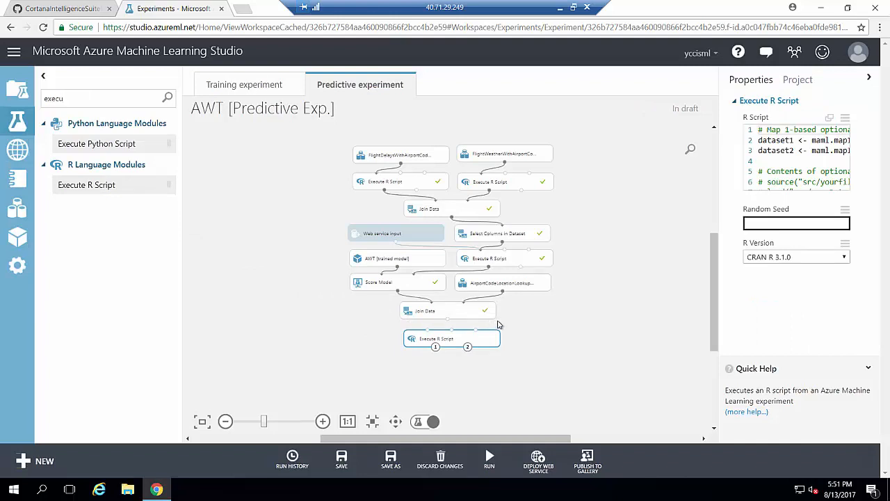
{"action": "left_click_drag", "start_coordinate": [447, 319], "coordinate": [431, 341]}
Replace its default code with the copied cleanup script and run the module.
{"action": "left_click", "coordinate": [828, 119]}
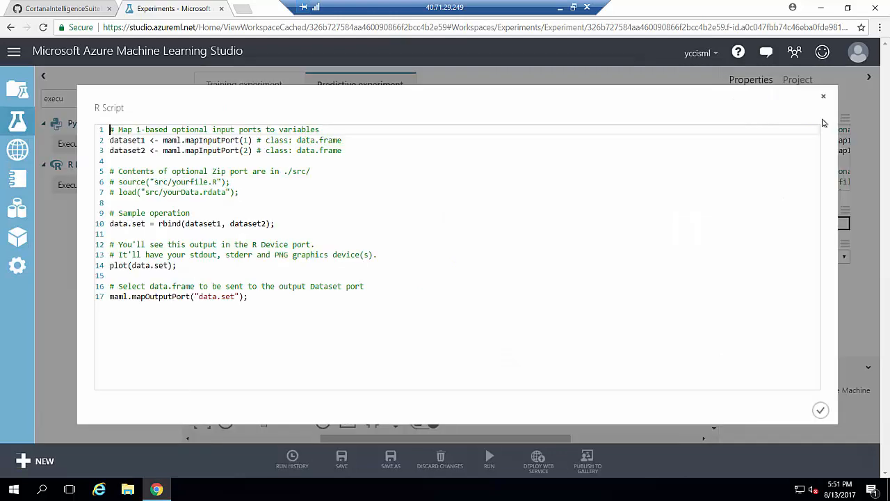
{"action": "left_click", "coordinate": [669, 213]}
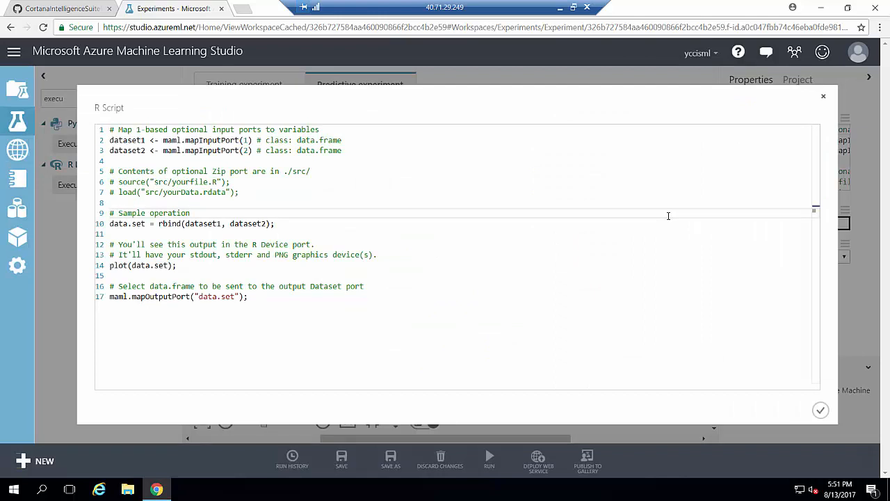
{"action": "key", "text": "ctrl+a"}
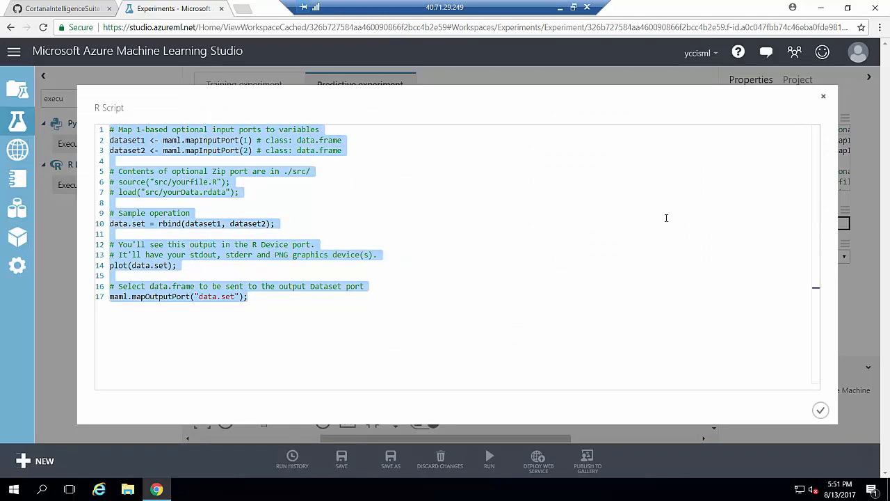
{"action": "key", "text": "ctrl+v"}
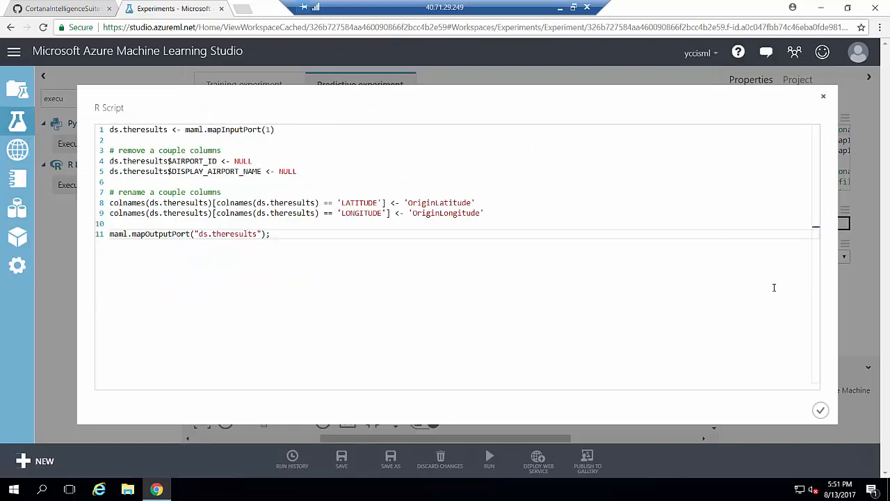
{"action": "left_click", "coordinate": [820, 410]}
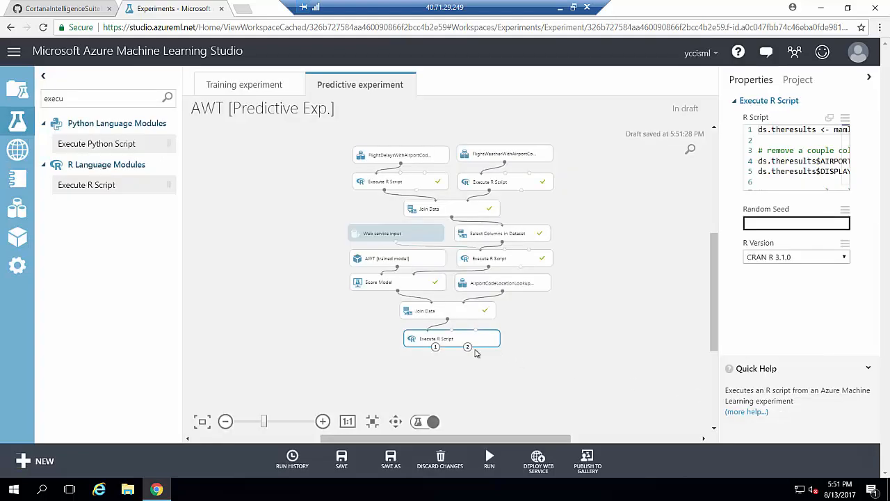
{"action": "right_click", "coordinate": [471, 346]}
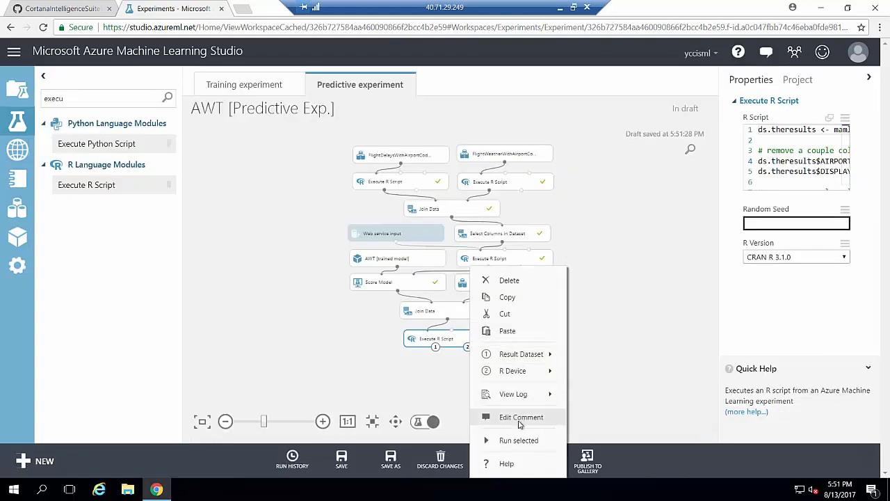
{"action": "left_click", "coordinate": [518, 440]}
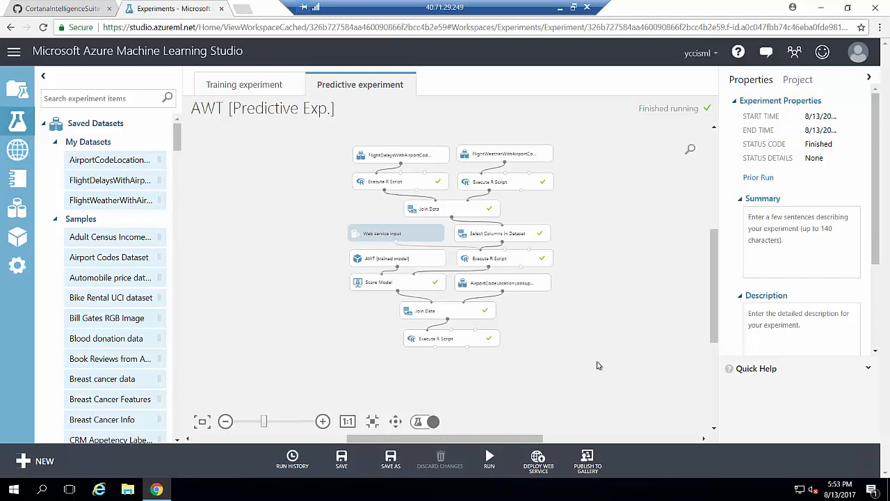
Add a Web service output module below the last Execute R Script.
{"action": "left_click", "coordinate": [63, 8]}
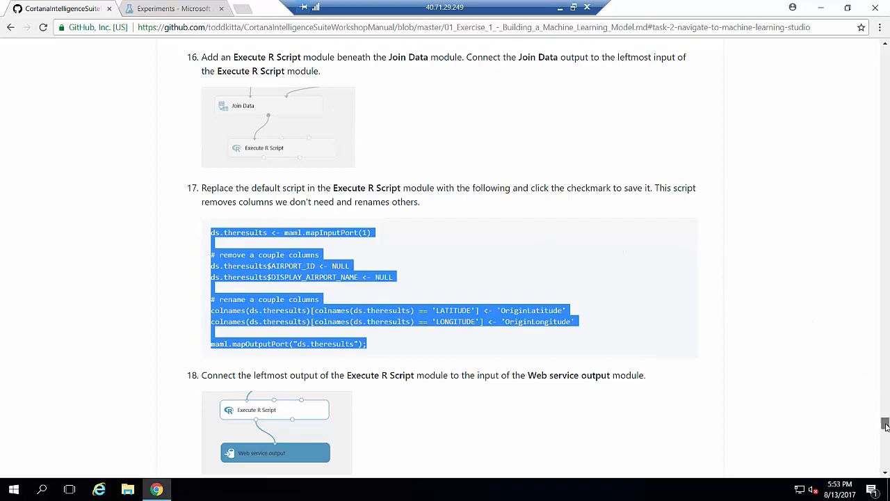
{"action": "scroll", "coordinate": [381, 145], "scroll_direction": "down", "scroll_amount": 4}
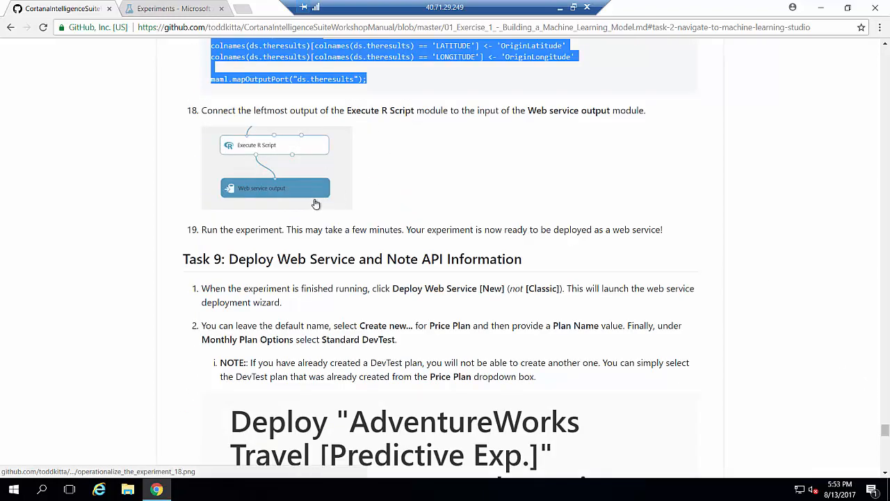
{"action": "left_click", "coordinate": [166, 8]}
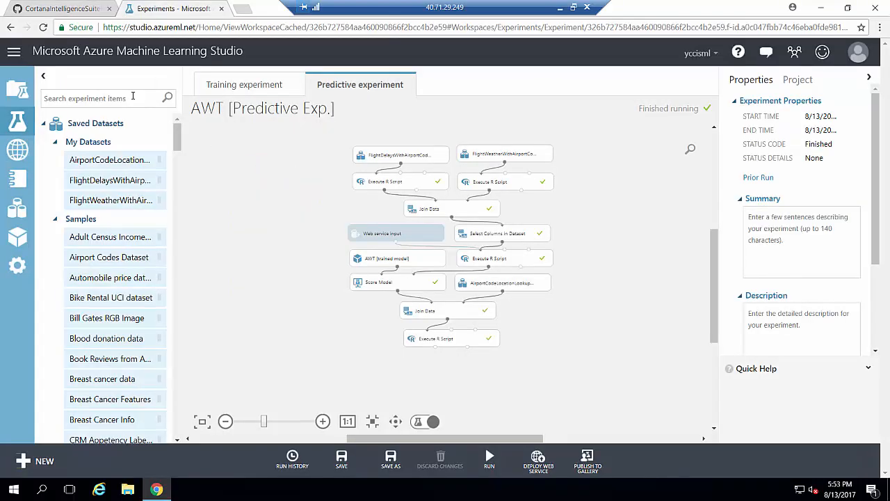
{"action": "type", "text": "web"}
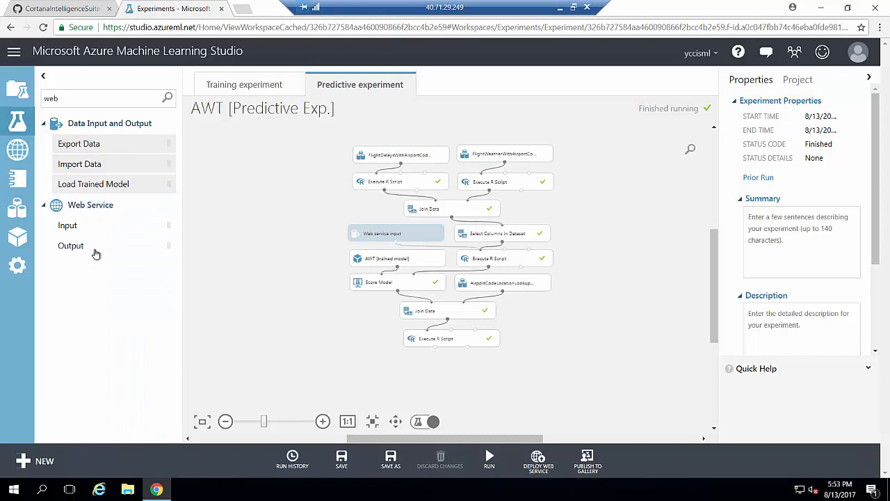
{"action": "left_click_drag", "start_coordinate": [93, 251], "coordinate": [445, 372]}
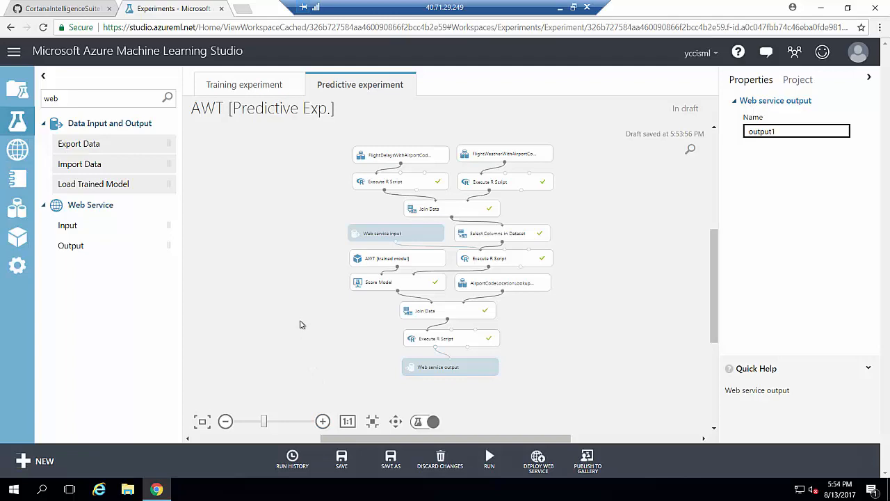
Run the whole experiment again with the web service output in place.
{"action": "left_click", "coordinate": [64, 9]}
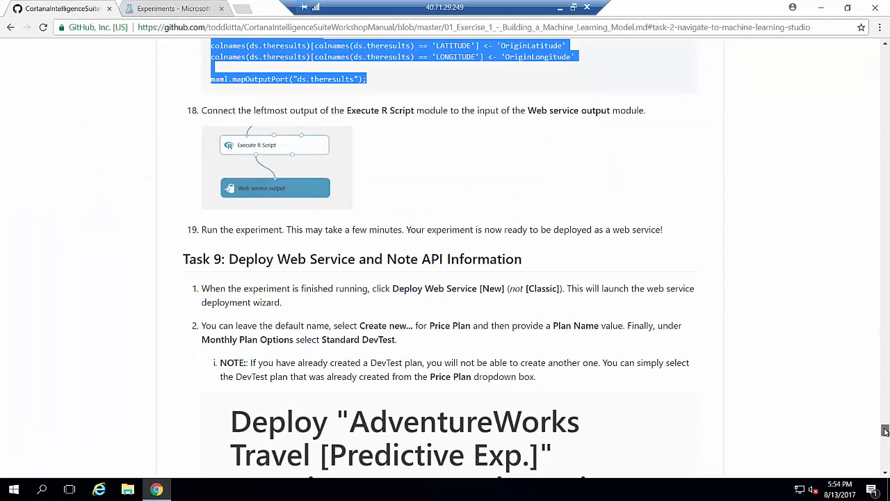
{"action": "left_click_drag", "start_coordinate": [885, 431], "coordinate": [885, 435]}
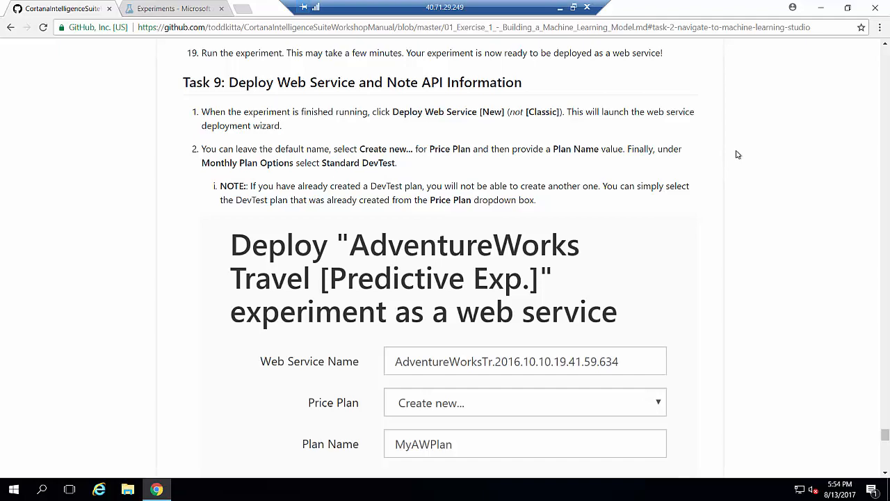
{"action": "left_click", "coordinate": [200, 9]}
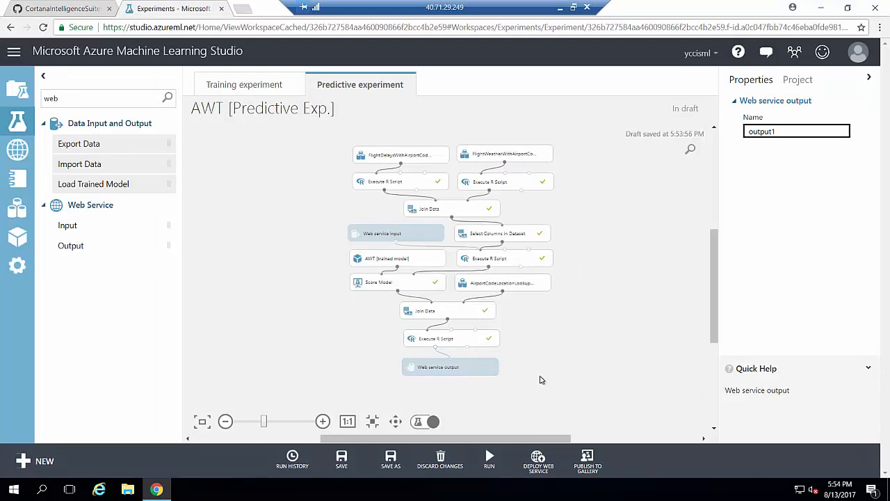
{"action": "mouse_move", "coordinate": [492, 466]}
{"action": "left_click", "coordinate": [484, 421]}
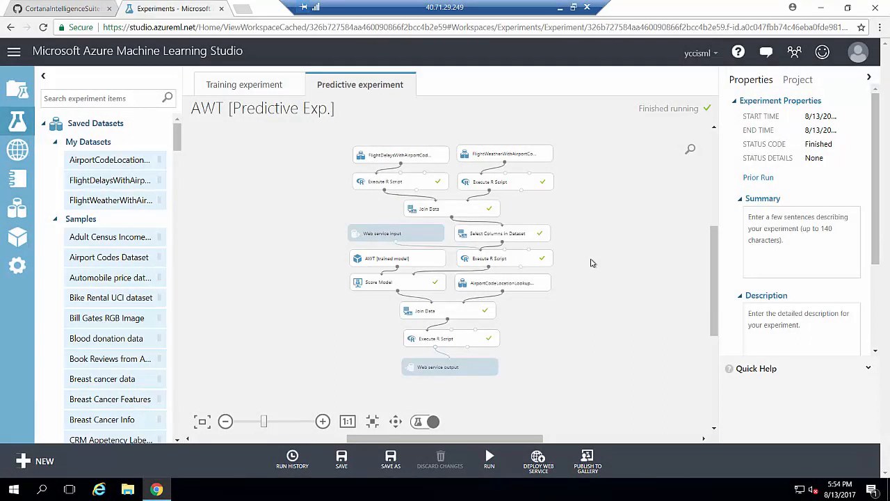
Deploy the experiment as a new web service on a Standard DevTest plan named freeplan.
{"action": "mouse_move", "coordinate": [546, 455]}
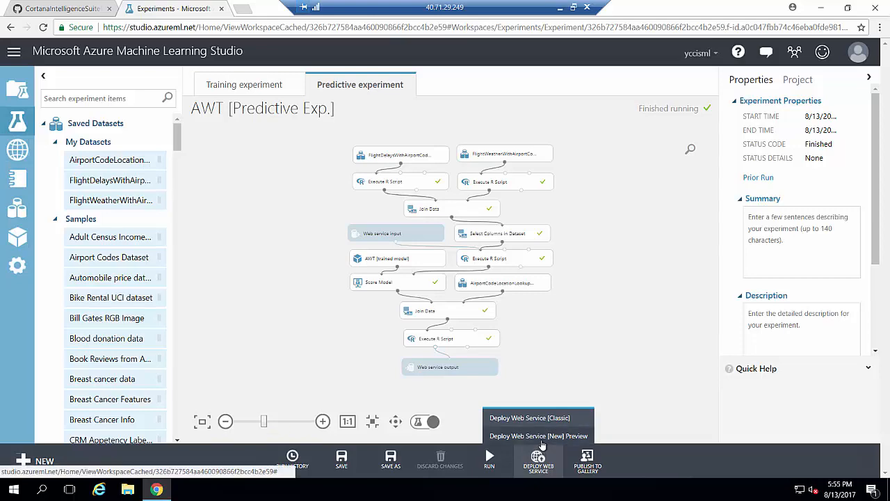
{"action": "left_click", "coordinate": [541, 437]}
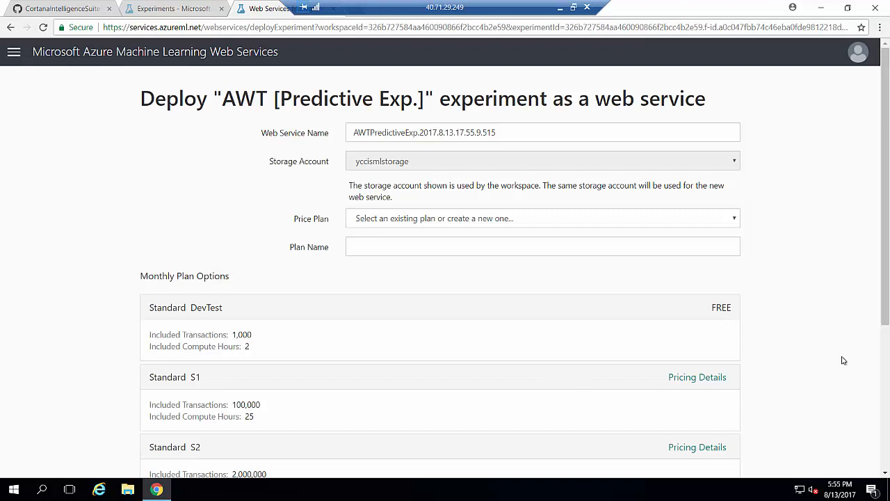
{"action": "scroll", "coordinate": [429, 393], "scroll_direction": "down", "scroll_amount": 2}
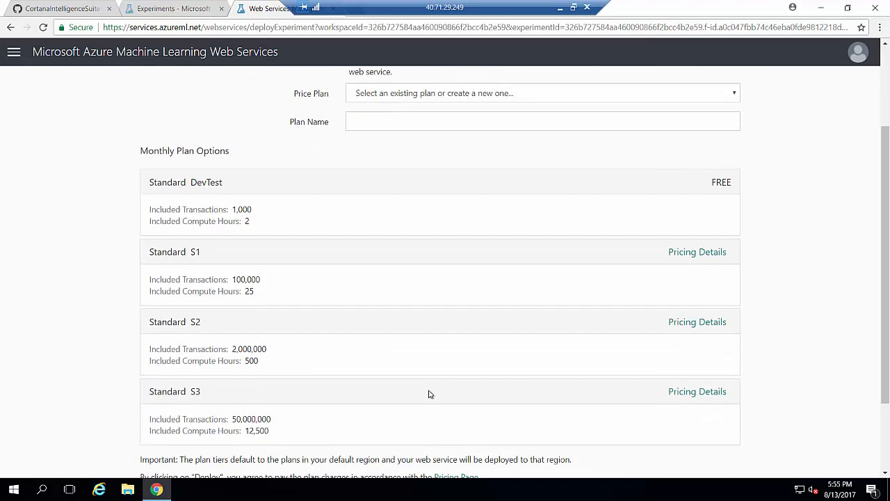
{"action": "left_click_drag", "start_coordinate": [886, 386], "coordinate": [885, 286]}
{"action": "left_click", "coordinate": [486, 306]}
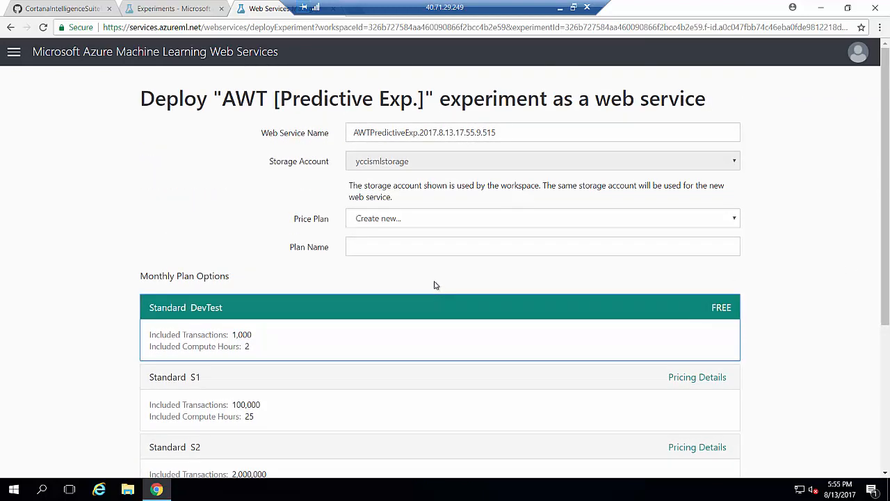
{"action": "left_click", "coordinate": [420, 246]}
{"action": "type", "text": "free"}
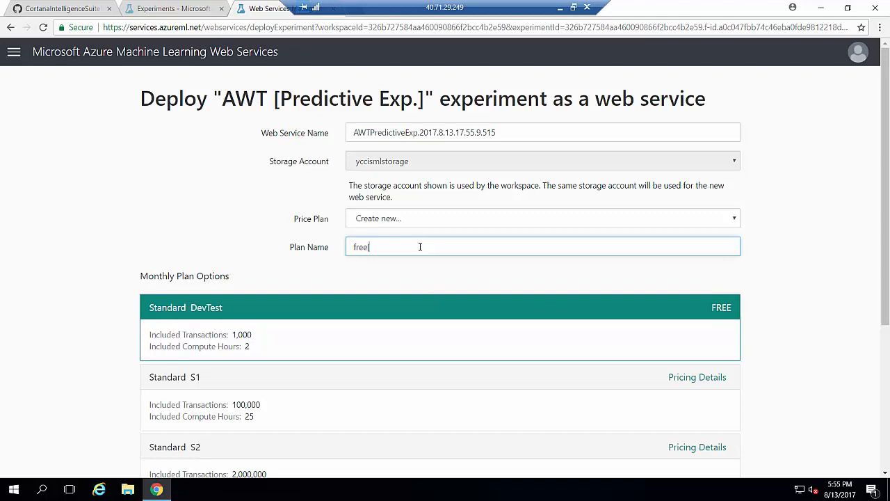
{"action": "type", "text": "[lan"}
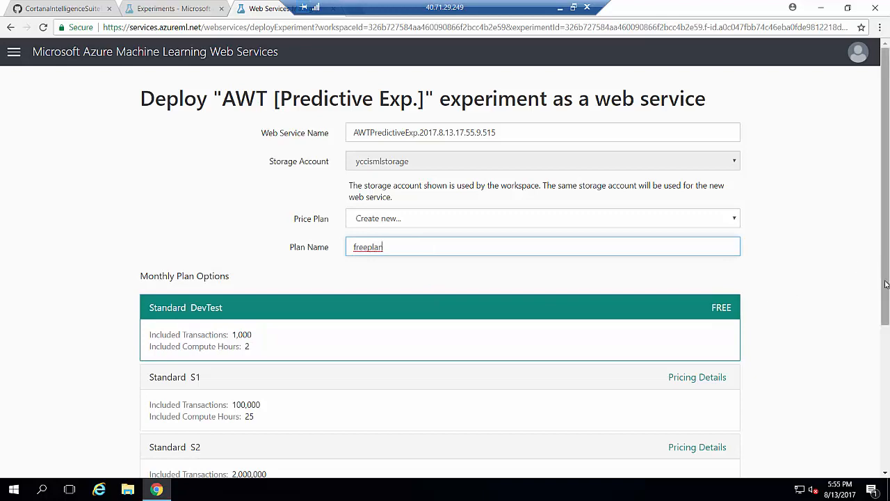
{"action": "left_click_drag", "start_coordinate": [886, 284], "coordinate": [858, 438]}
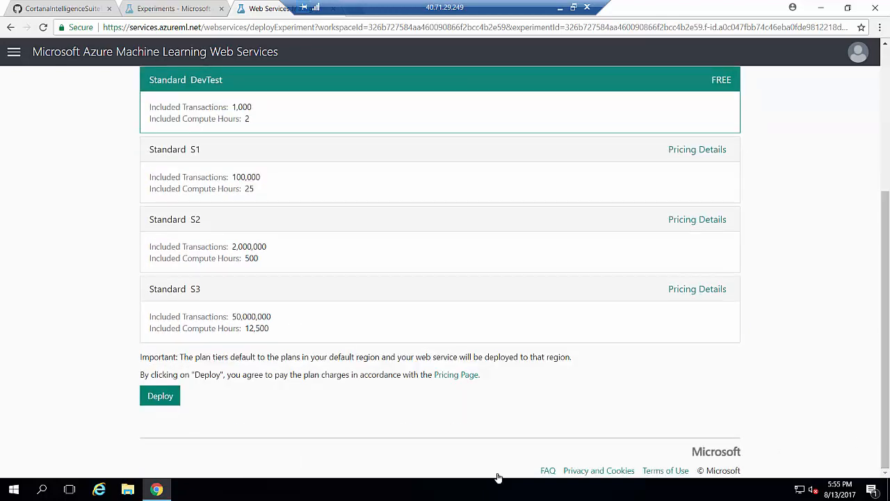
{"action": "left_click", "coordinate": [148, 395]}
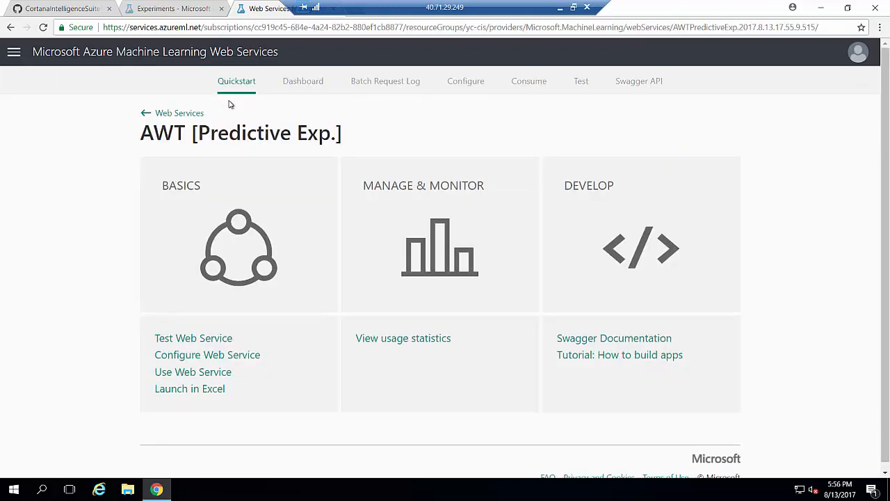
Show the service's keys and Request-Response and Batch URLs, then shrink the browser window.
{"action": "left_click", "coordinate": [198, 373]}
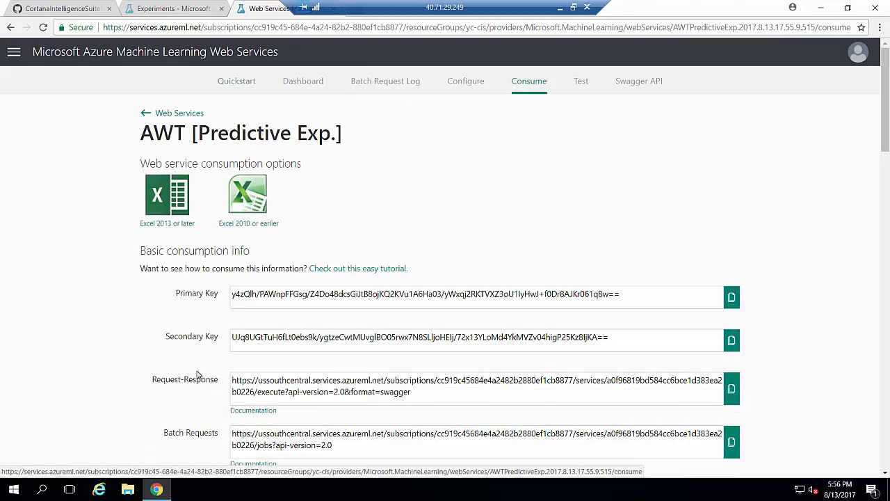
{"action": "scroll", "coordinate": [530, 342], "scroll_direction": "down", "scroll_amount": 3}
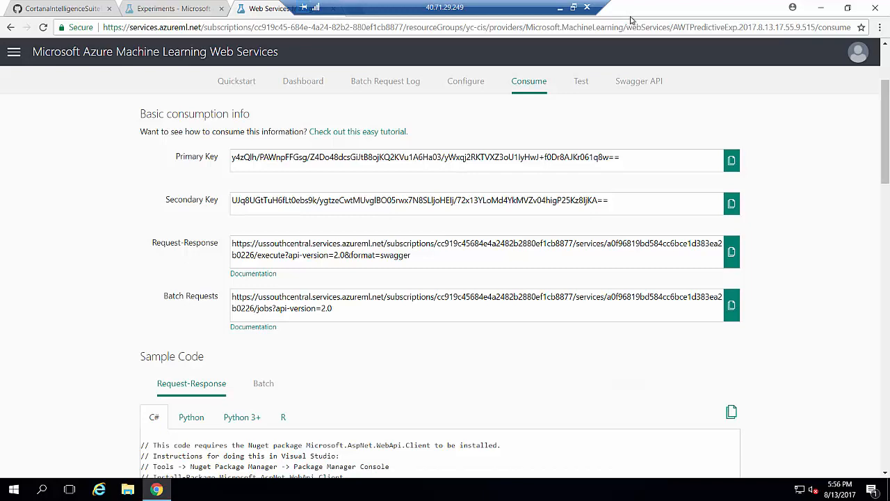
{"action": "left_click_drag", "start_coordinate": [629, 21], "coordinate": [595, 43]}
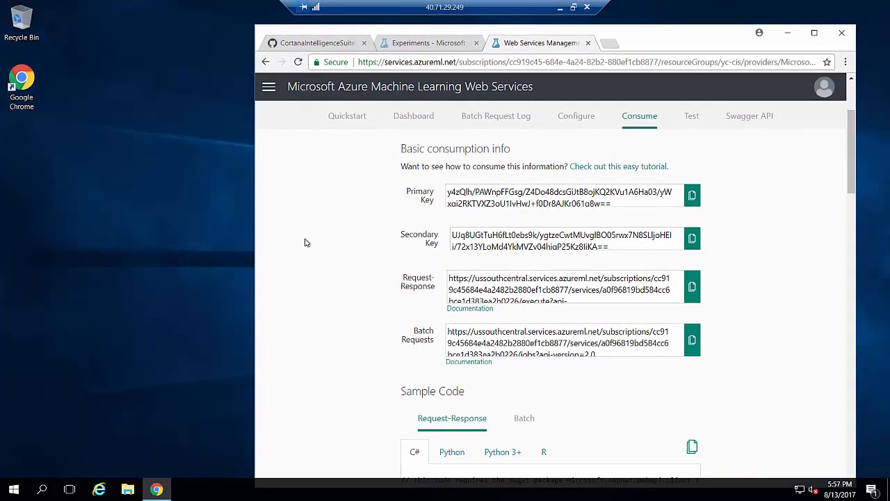
Create a new text document on the desktop named awt.txt.
{"action": "right_click", "coordinate": [27, 173]}
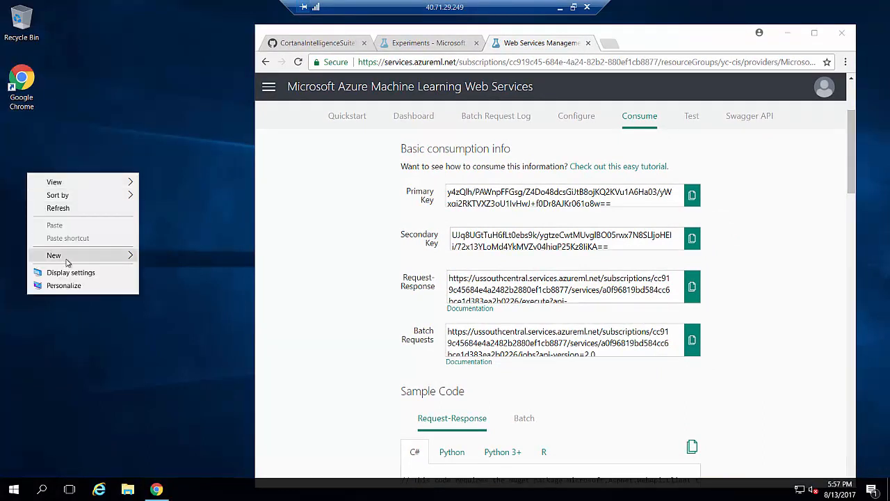
{"action": "mouse_move", "coordinate": [70, 257]}
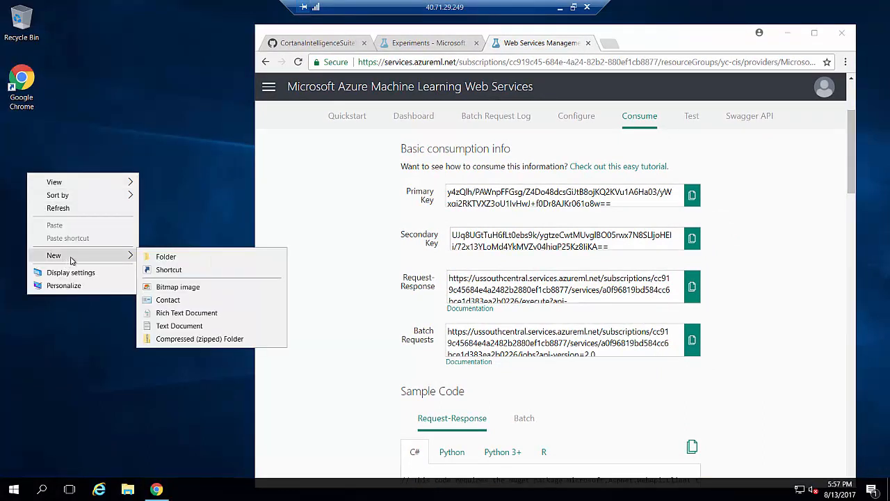
{"action": "left_click", "coordinate": [160, 326]}
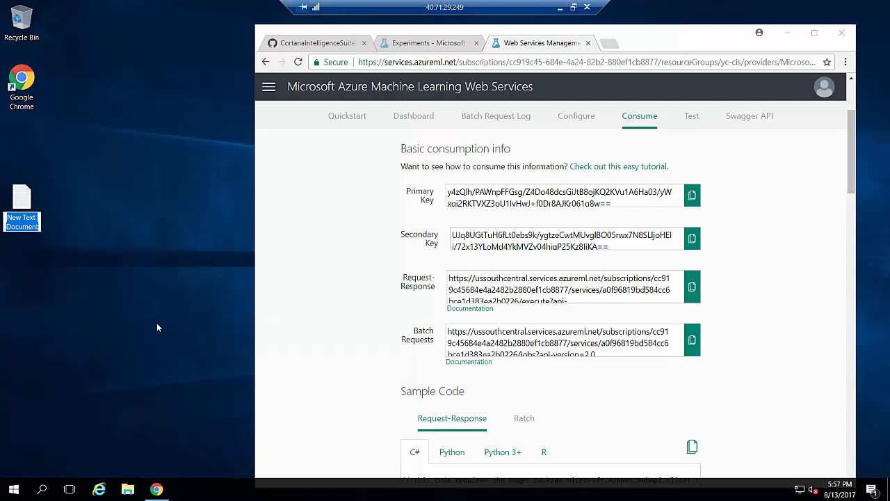
{"action": "type", "text": "awl"}
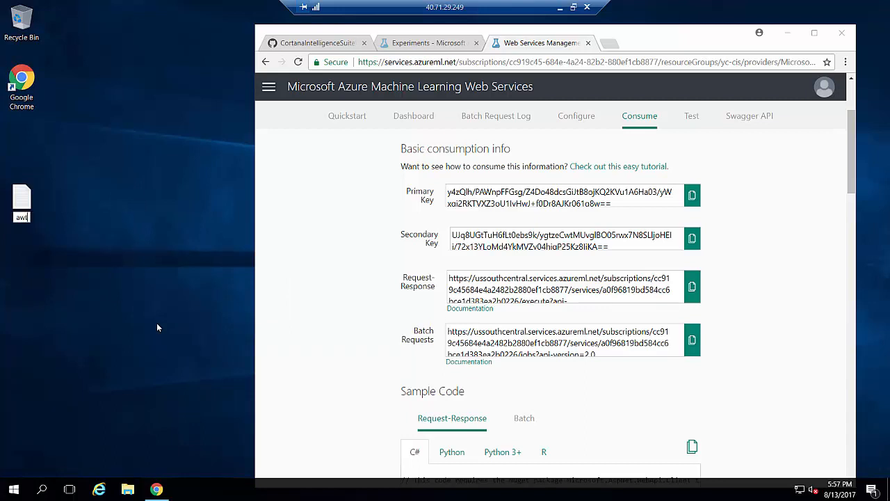
{"action": "type", "text": ".txt"}
{"action": "key", "text": "Return"}
Open awt.txt in Notepad and type labels: primary key, request-response, batch-request, workspace id, service id.
{"action": "double_click", "coordinate": [22, 198]}
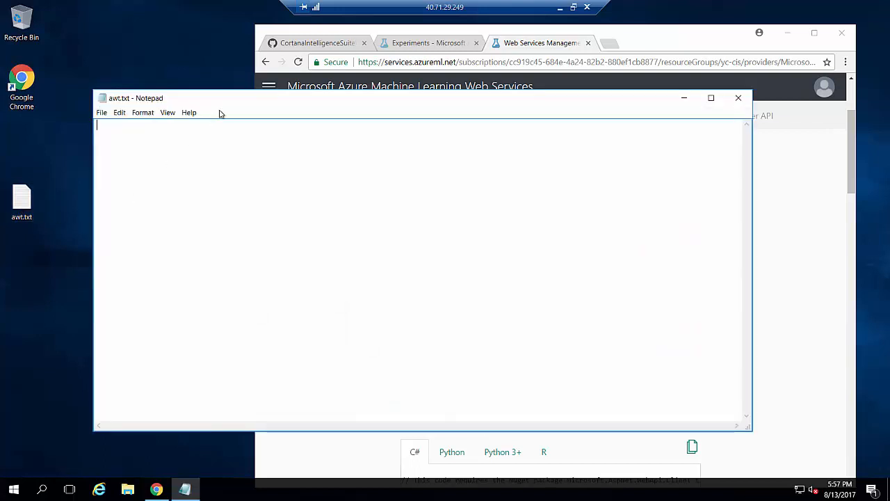
{"action": "left_click_drag", "start_coordinate": [222, 106], "coordinate": [136, 78]}
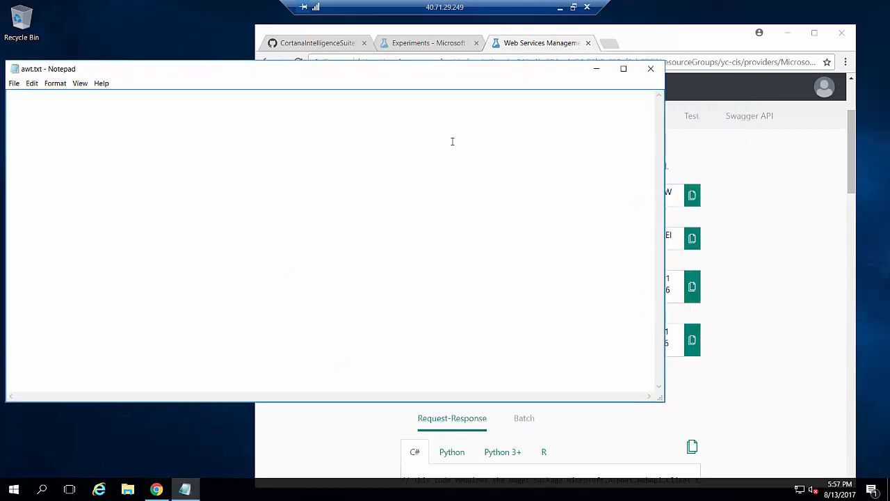
{"action": "type", "text": "primary"}
{"action": "type", "text": " key  "}
{"action": "type", "text": "reque"}
{"action": "type", "text": "st-re"}
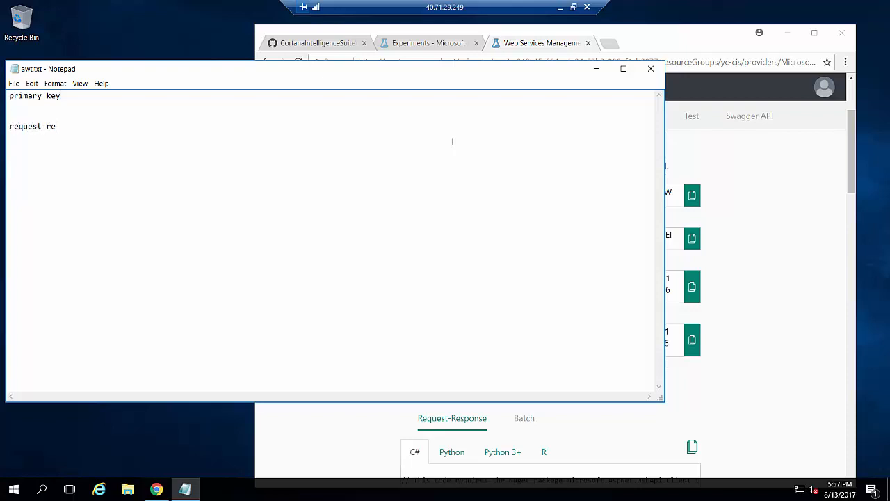
{"action": "type", "text": "sponse  "}
{"action": "type", "text": "batc"}
{"action": "type", "text": "h-request  w"}
{"action": "type", "text": "orkspa"}
{"action": "type", "text": "ce "}
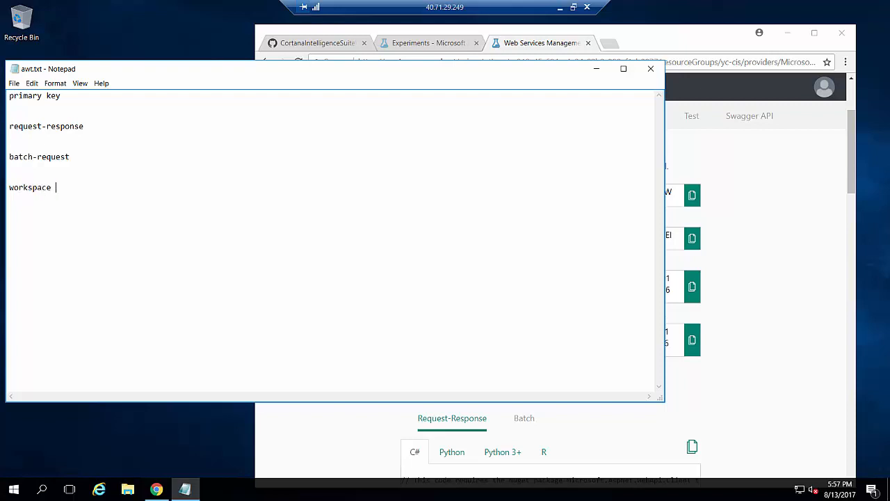
{"action": "type", "text": "id  "}
{"action": "type", "text": "servi"}
{"action": "type", "text": "ce id"}
Copy the service's primary key and paste it under the primary key label.
{"action": "key", "text": "Return"}
{"action": "left_click", "coordinate": [832, 162]}
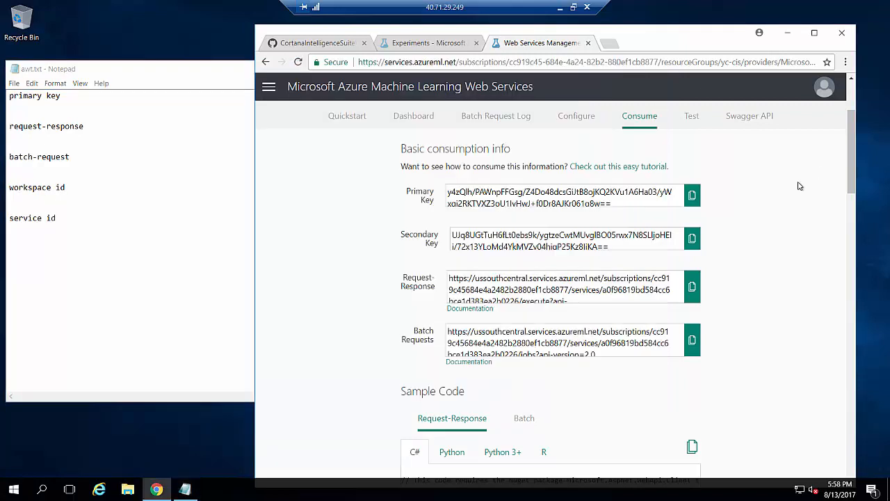
{"action": "left_click", "coordinate": [696, 202]}
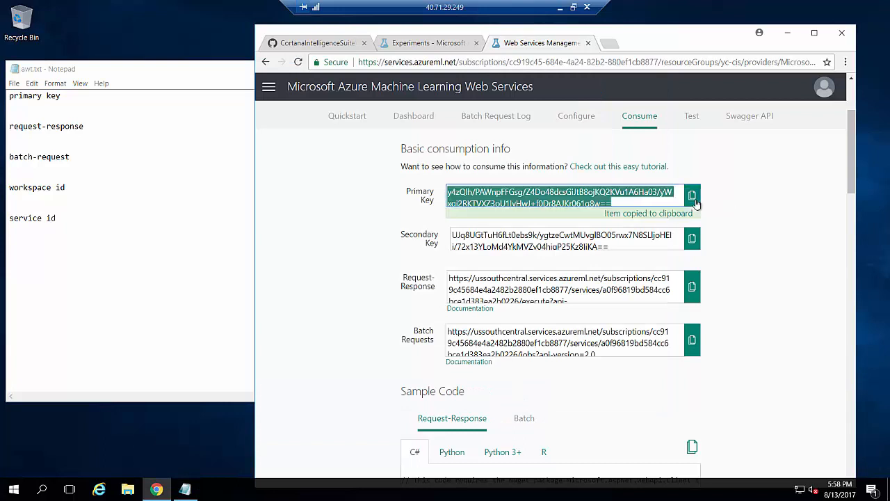
{"action": "left_click", "coordinate": [32, 112]}
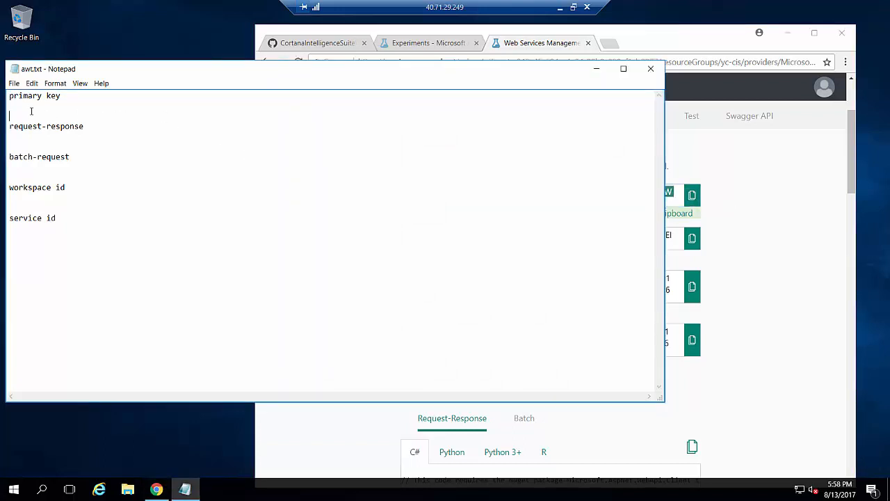
{"action": "right_click", "coordinate": [32, 111]}
{"action": "left_click", "coordinate": [63, 153]}
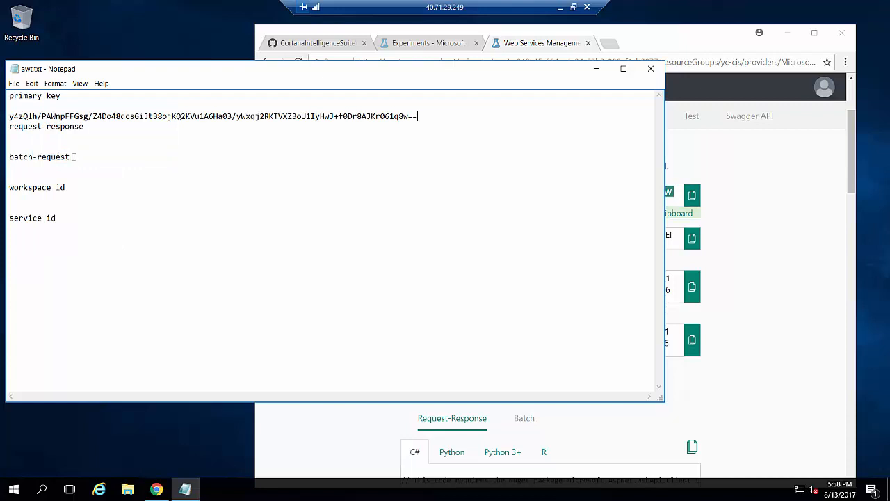
{"action": "key", "text": "Return"}
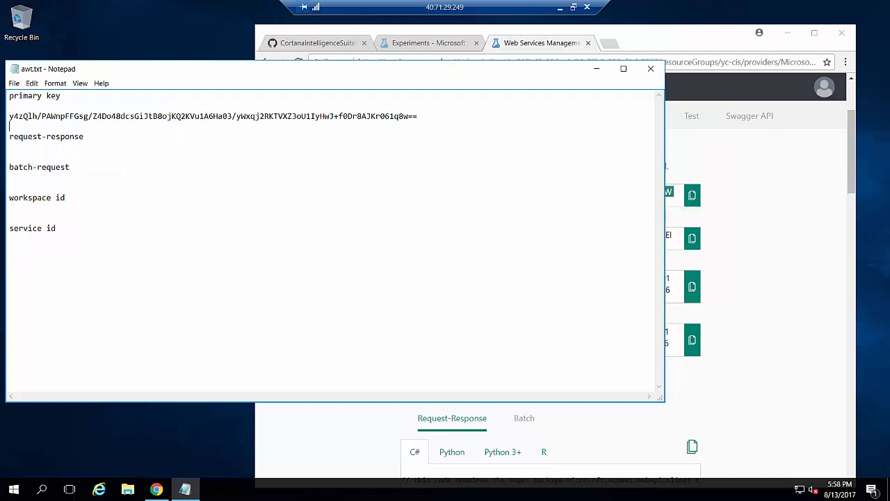
Paste the Request-Response URL under its label and turn on Word Wrap.
{"action": "left_click", "coordinate": [719, 231]}
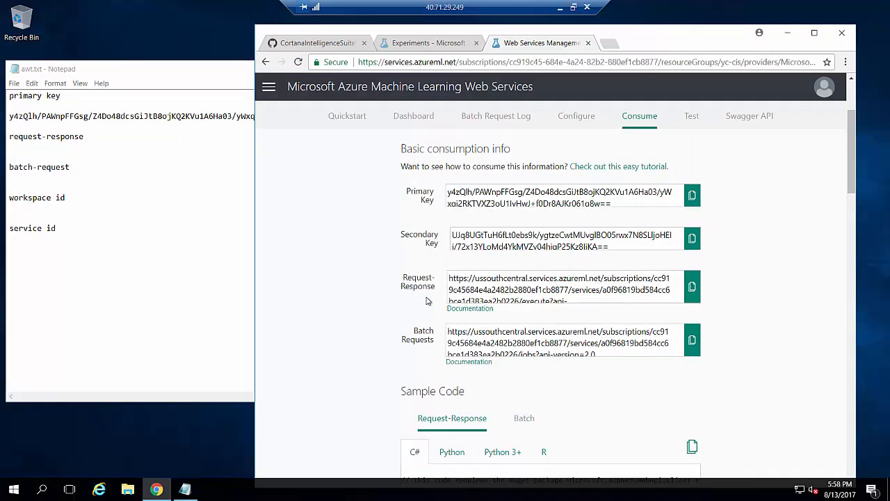
{"action": "left_click", "coordinate": [692, 287]}
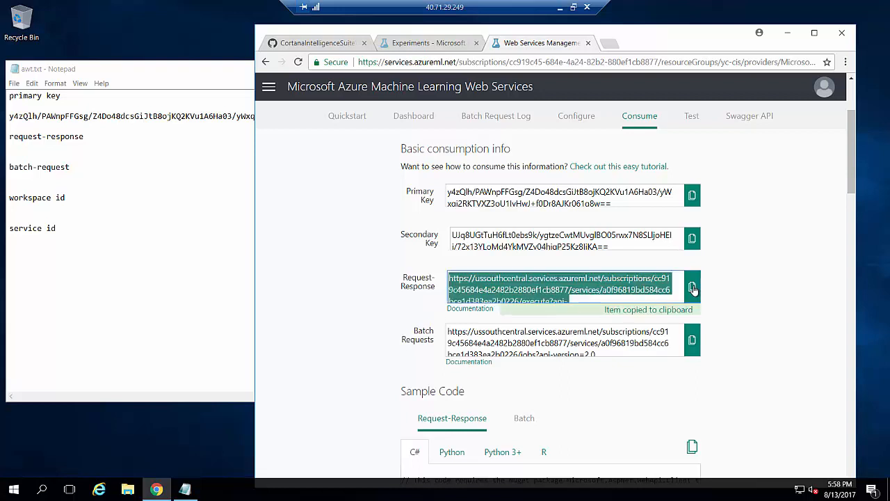
{"action": "left_click", "coordinate": [20, 143]}
{"action": "right_click", "coordinate": [17, 147]}
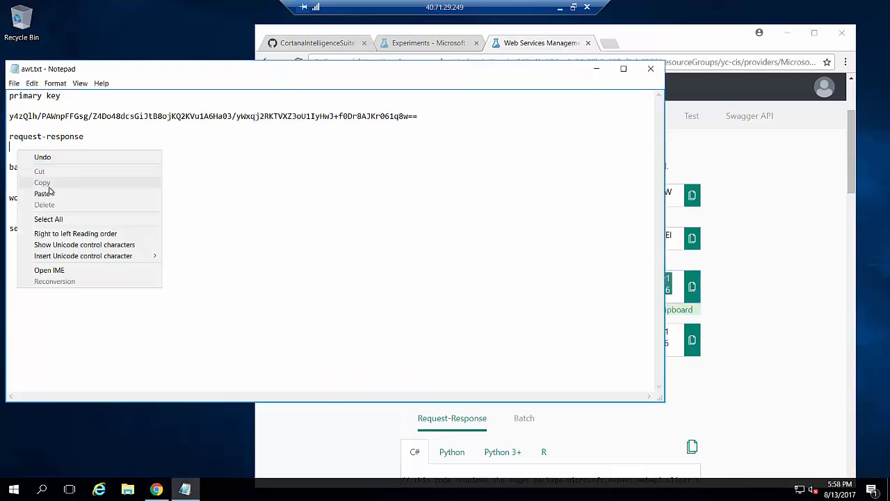
{"action": "left_click", "coordinate": [43, 193]}
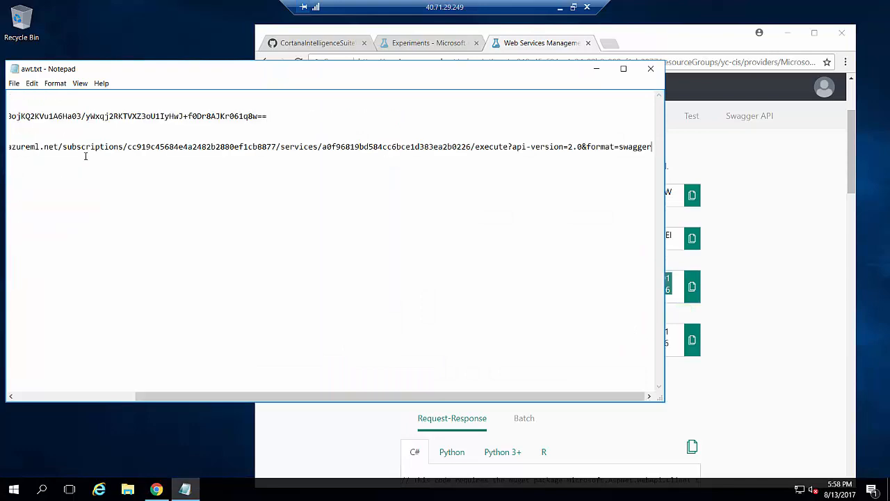
{"action": "left_click", "coordinate": [55, 83]}
{"action": "left_click", "coordinate": [69, 93]}
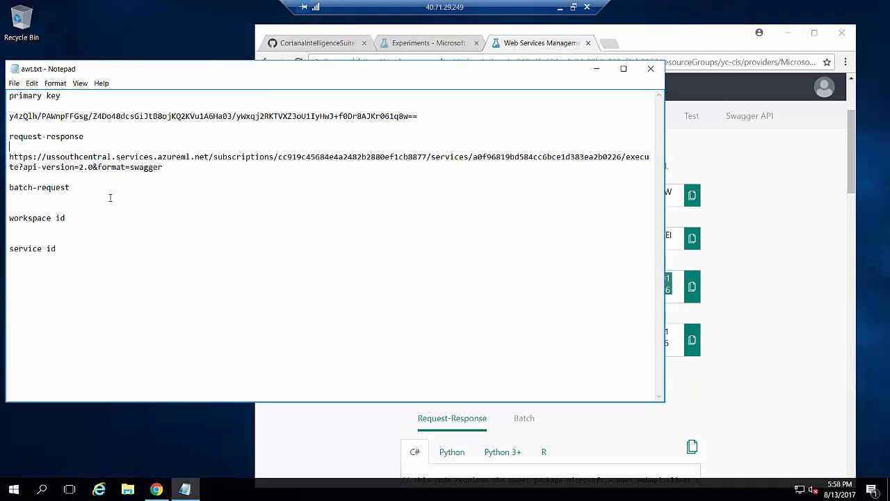
Copy the Batch Requests URL and paste it under the batch-request label.
{"action": "left_click", "coordinate": [843, 297]}
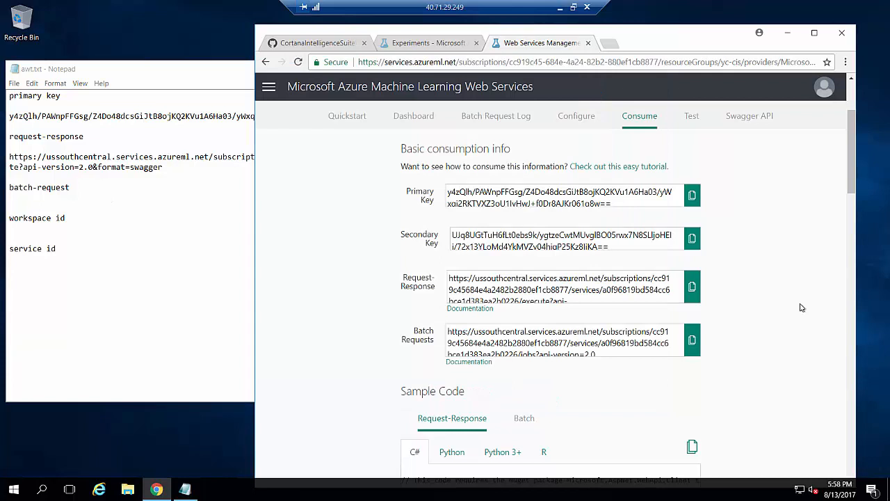
{"action": "left_click", "coordinate": [692, 341]}
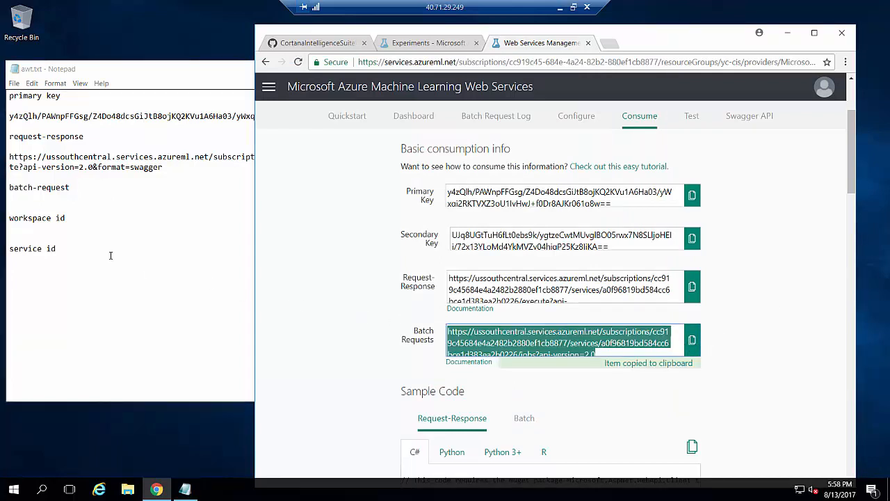
{"action": "right_click", "coordinate": [18, 204]}
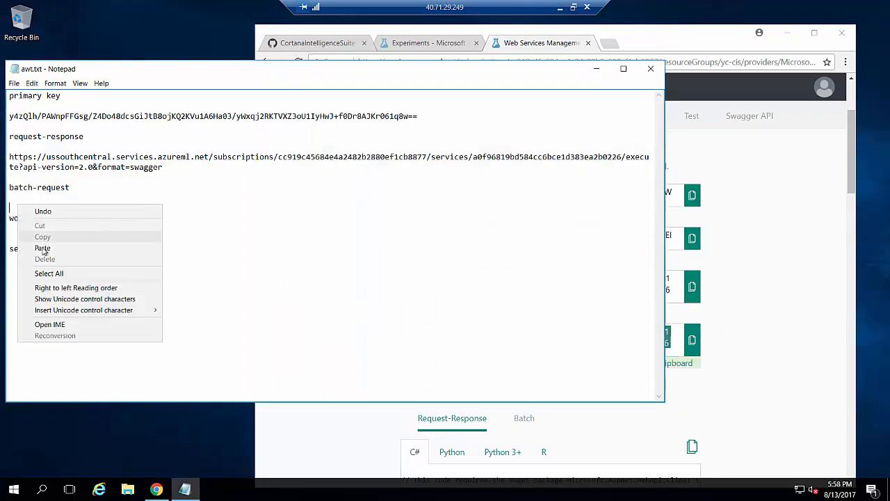
{"action": "left_click", "coordinate": [43, 247]}
Trim ?api-version=2.0 from the batch URL so it ends at /jobs.
{"action": "key", "text": "Return"}
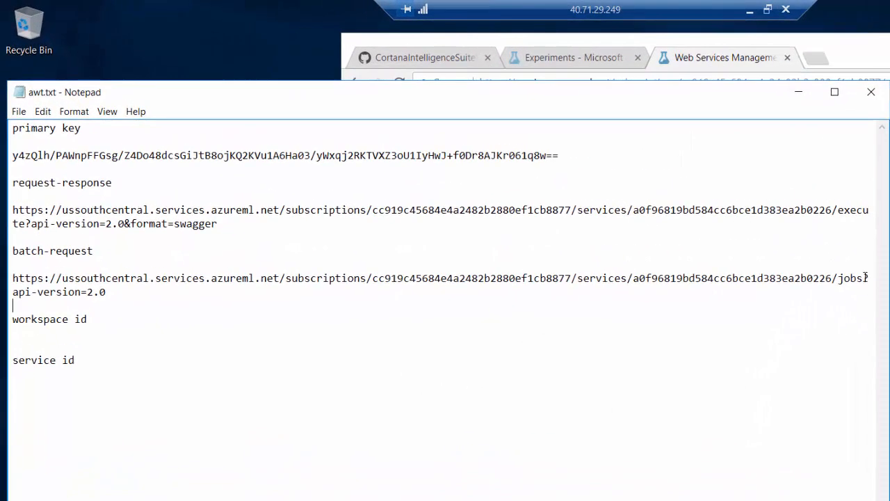
{"action": "left_click_drag", "start_coordinate": [864, 280], "coordinate": [512, 309]}
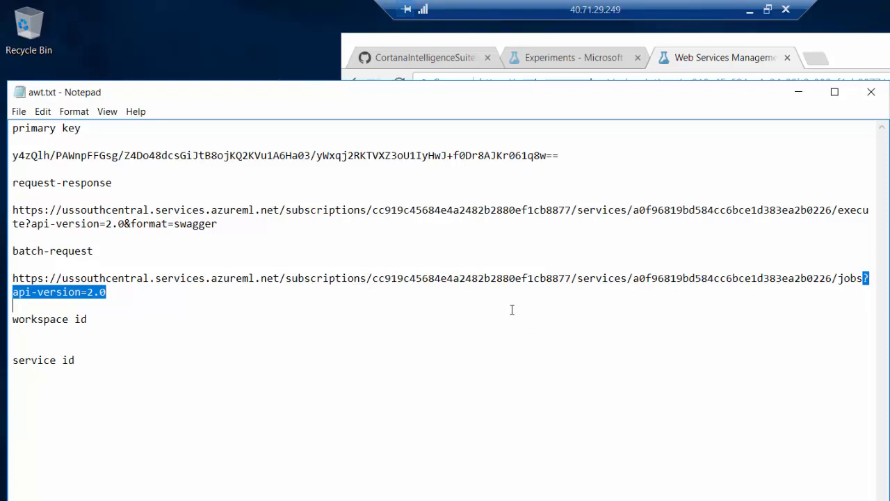
{"action": "key", "text": "Delete"}
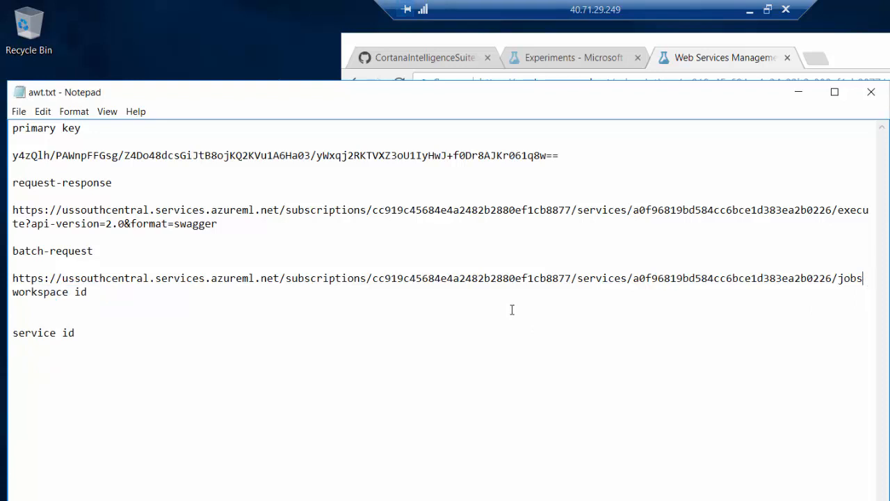
{"action": "key", "text": "Return"}
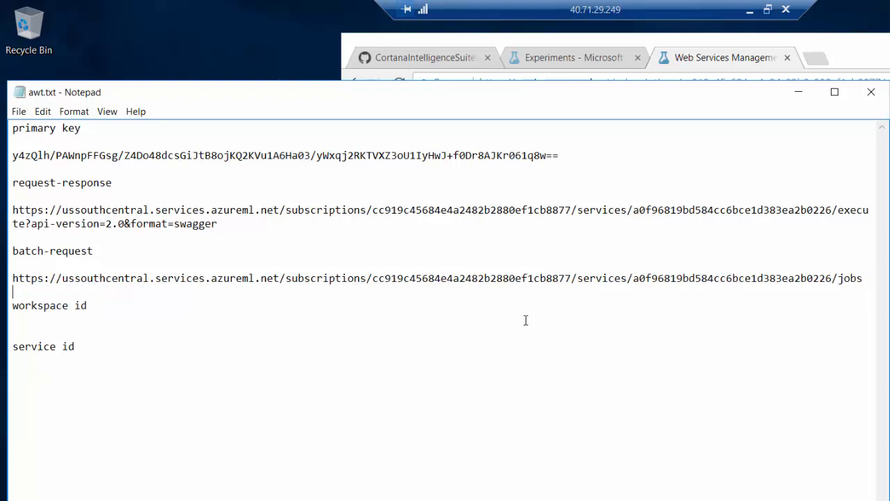
Copy the workspace GUID from the batch URL and paste it under workspace id.
{"action": "left_click", "coordinate": [467, 349]}
{"action": "left_click_drag", "start_coordinate": [374, 279], "coordinate": [570, 274]}
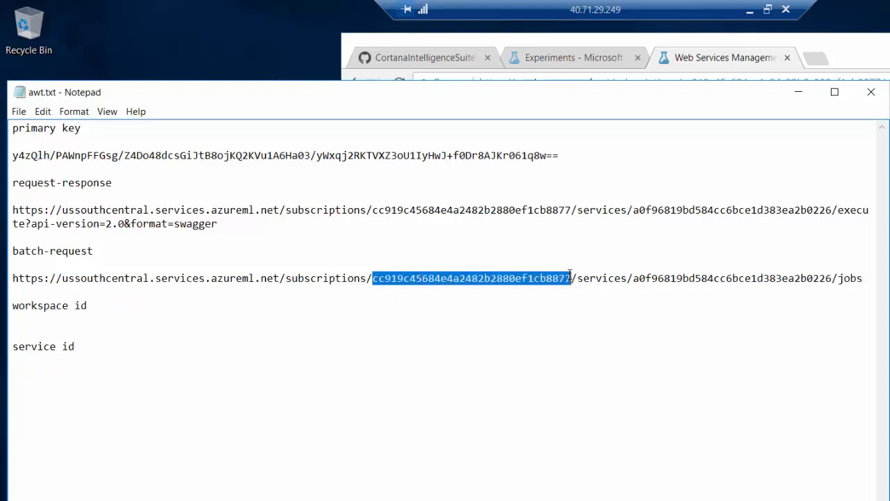
{"action": "right_click", "coordinate": [569, 276]}
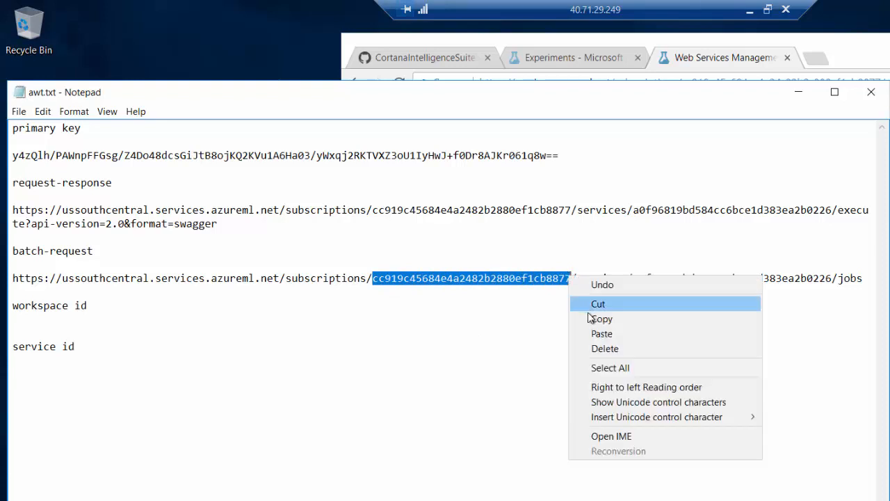
{"action": "left_click", "coordinate": [586, 318]}
{"action": "left_click", "coordinate": [98, 333]}
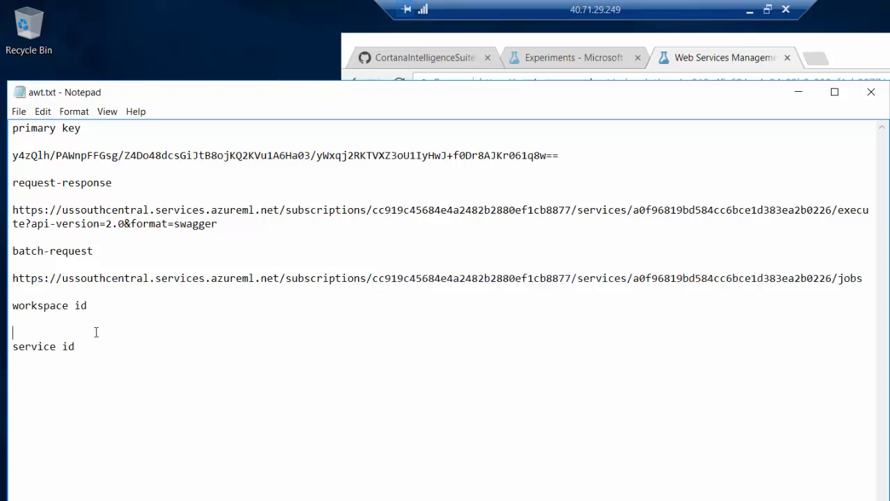
{"action": "right_click", "coordinate": [95, 331]}
{"action": "left_click", "coordinate": [126, 390]}
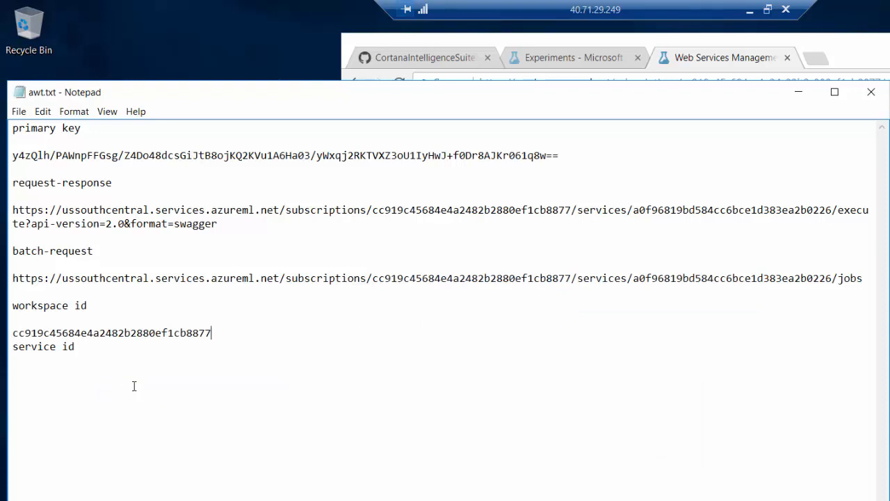
{"action": "key", "text": "Return"}
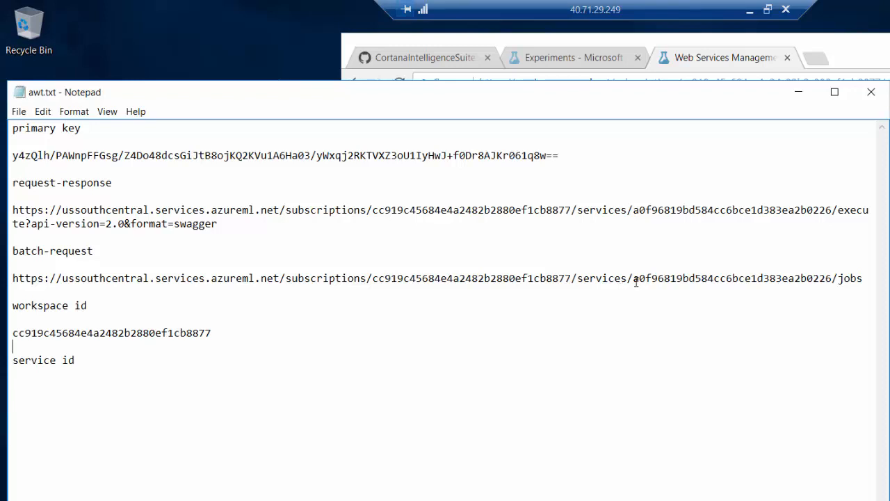
Paste the service GUID from the batch URL under service id and save awt.txt.
{"action": "left_click_drag", "start_coordinate": [636, 281], "coordinate": [833, 278]}
{"action": "right_click", "coordinate": [824, 281]}
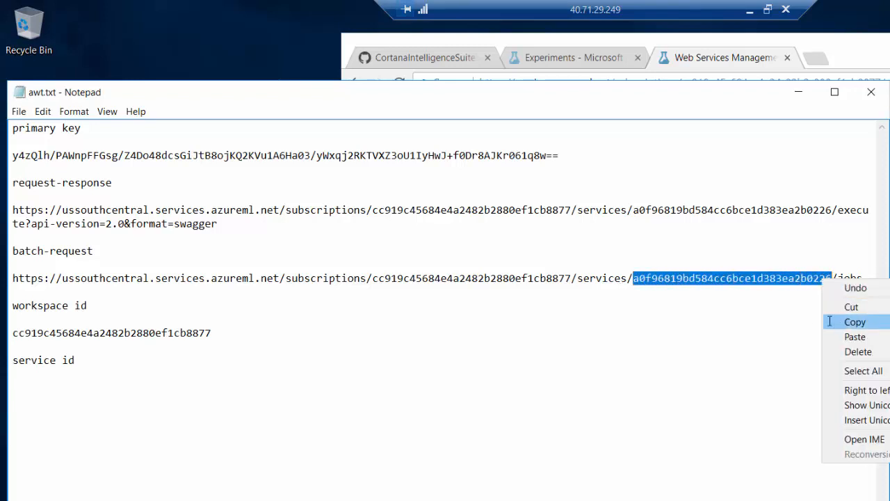
{"action": "left_click", "coordinate": [829, 321]}
{"action": "left_click", "coordinate": [62, 381]}
{"action": "right_click", "coordinate": [62, 382]}
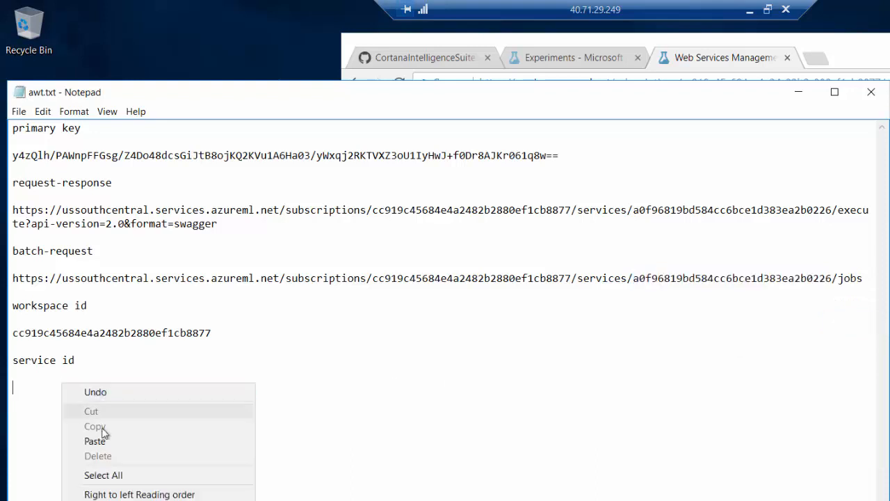
{"action": "left_click", "coordinate": [105, 440]}
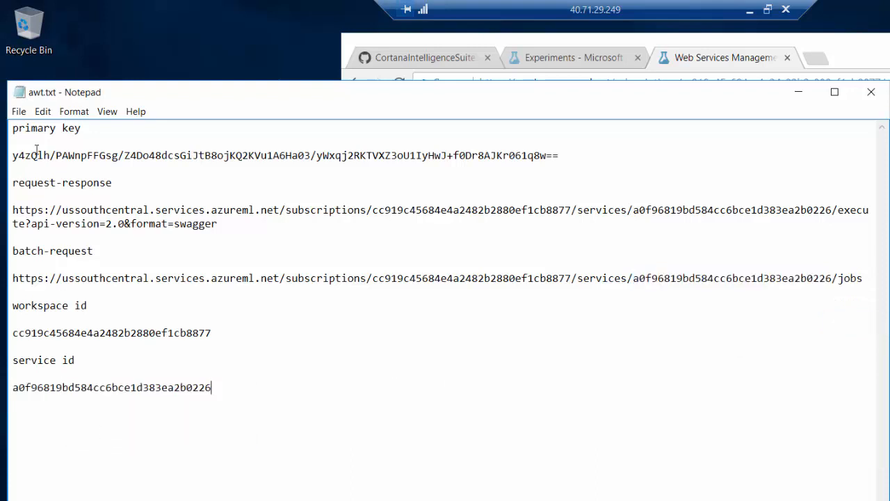
{"action": "left_click", "coordinate": [19, 111]}
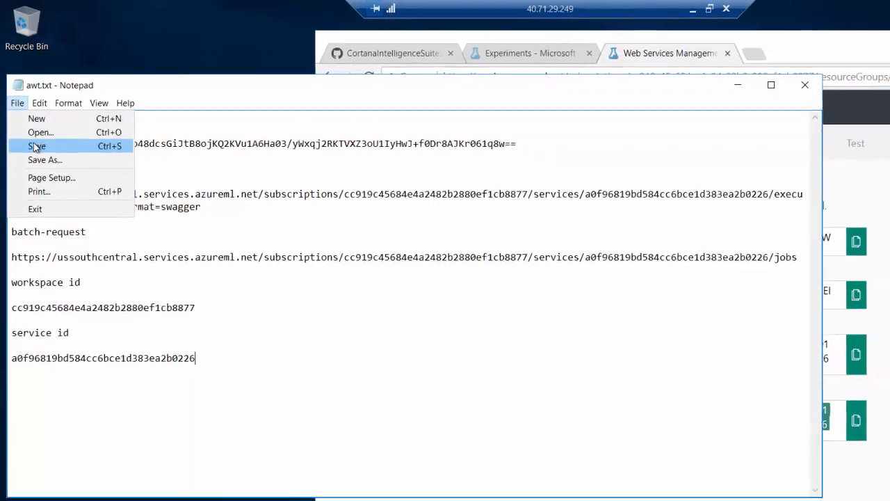
{"action": "left_click", "coordinate": [39, 157]}
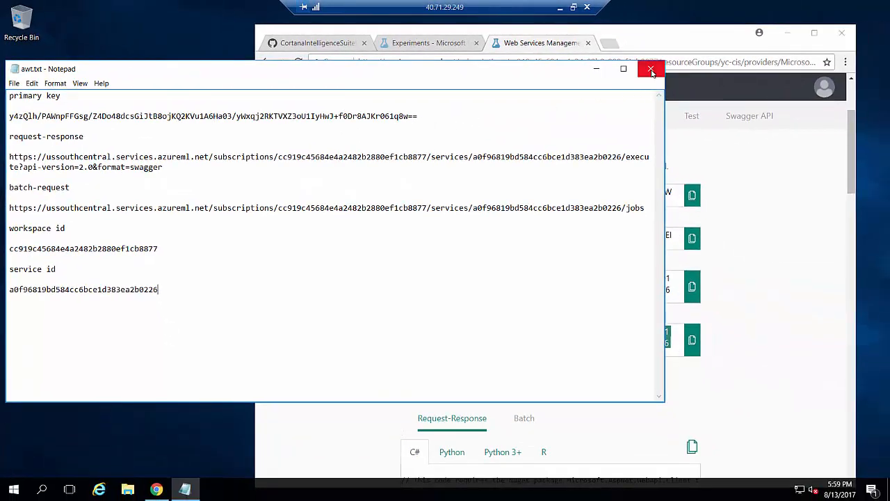
Close Notepad, maximize Chrome, and scroll the GitHub manual to Task 9's final steps.
{"action": "left_click", "coordinate": [650, 69]}
{"action": "left_click", "coordinate": [815, 33]}
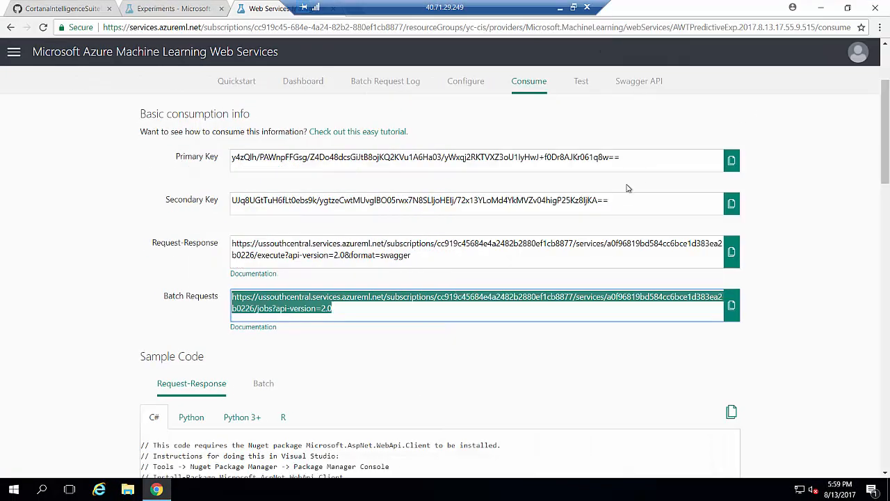
{"action": "left_click", "coordinate": [40, 11]}
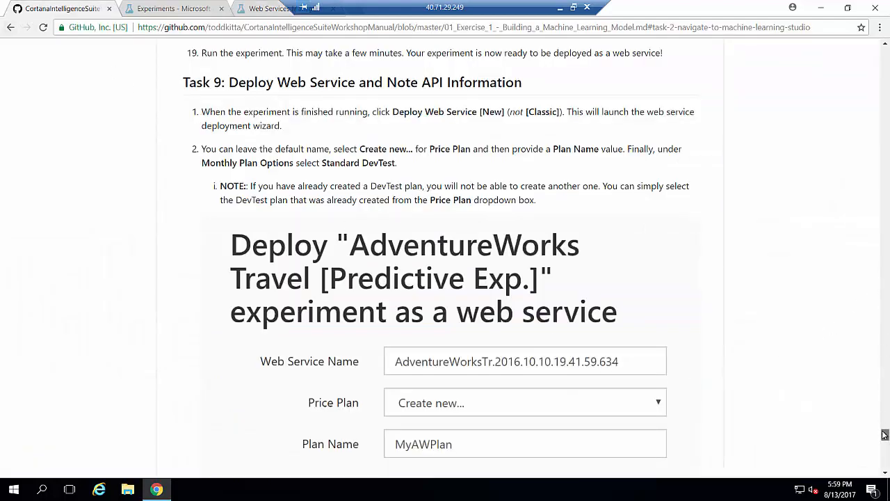
{"action": "scroll", "coordinate": [886, 436], "scroll_direction": "down", "scroll_amount": 2}
{"action": "left_click_drag", "start_coordinate": [885, 437], "coordinate": [886, 460]}
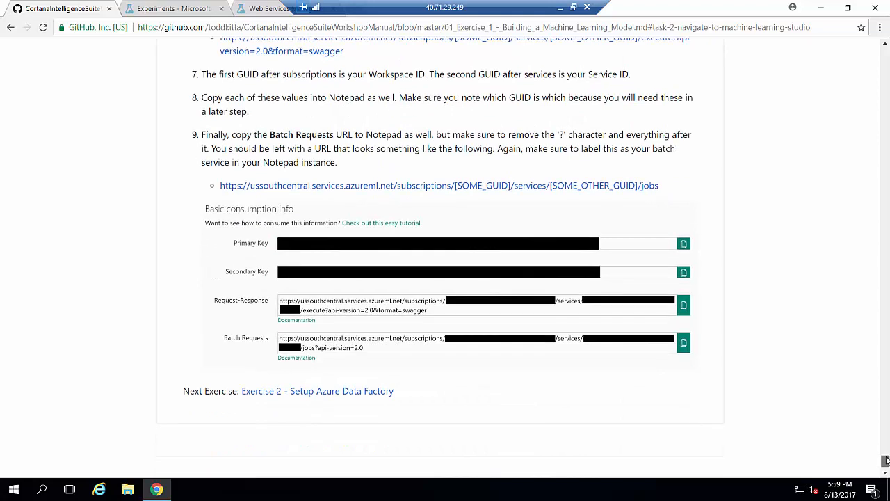